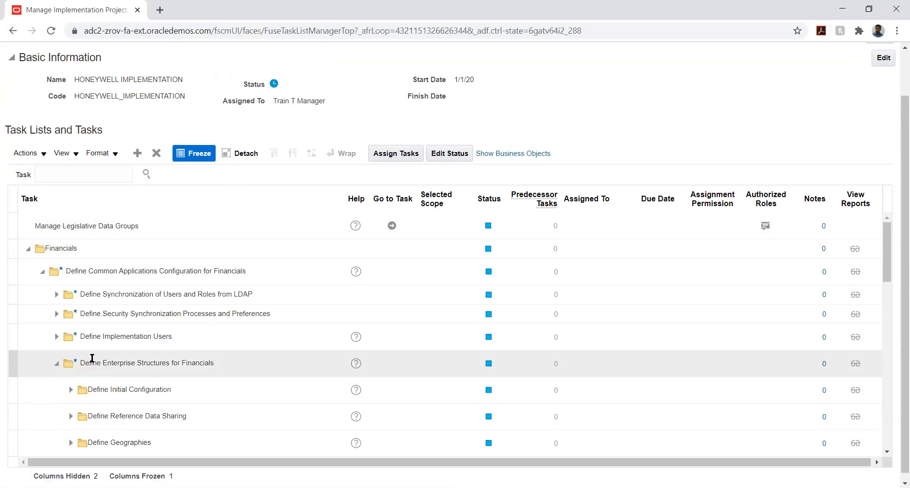
# Open the Manage Accounting Calendars task under Define Financial Reporting Structures, Define Calendars
pyautogui.scroll(-3, 92, 357)
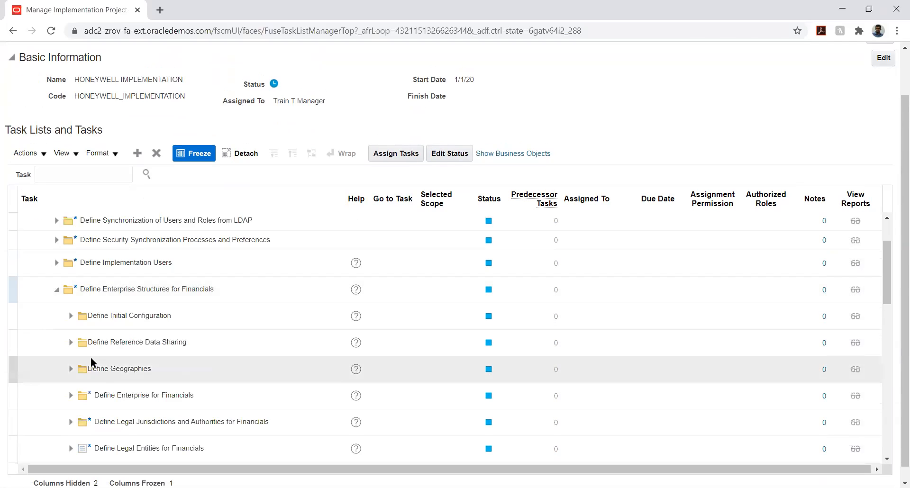
pyautogui.scroll(-3, 90, 357)
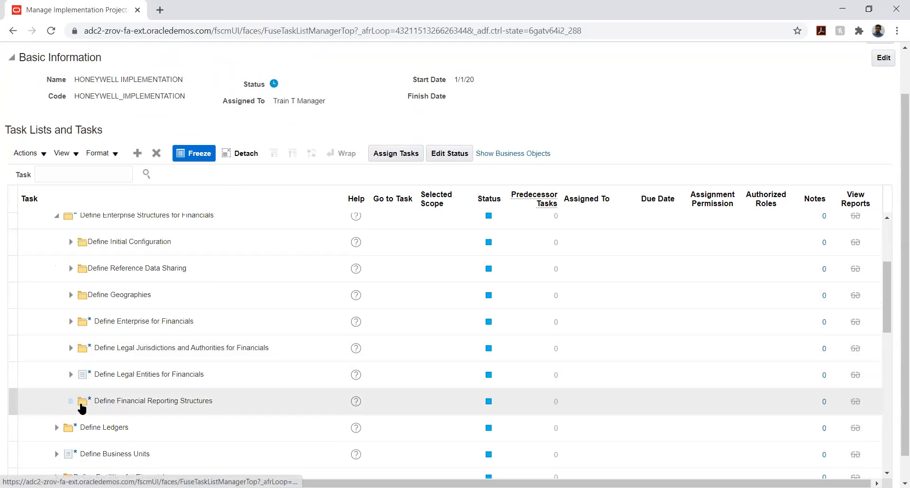
pyautogui.click(83, 403)
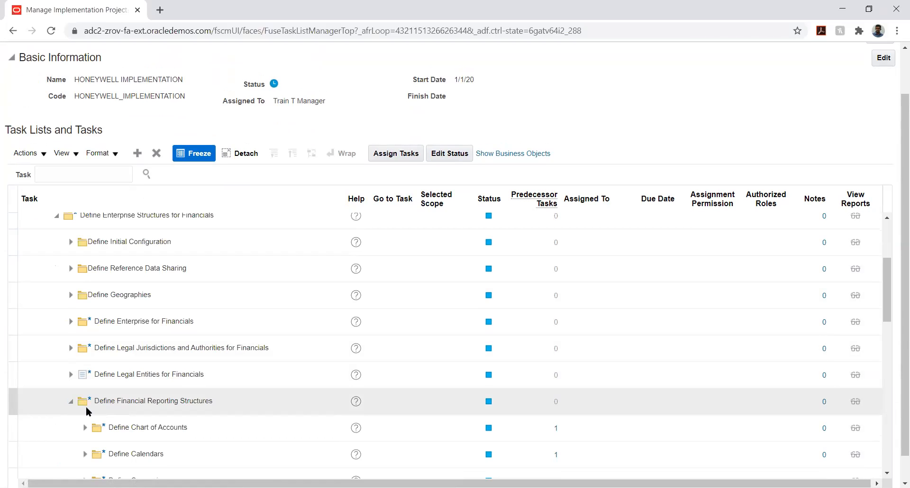
pyautogui.scroll(-3, 87, 406)
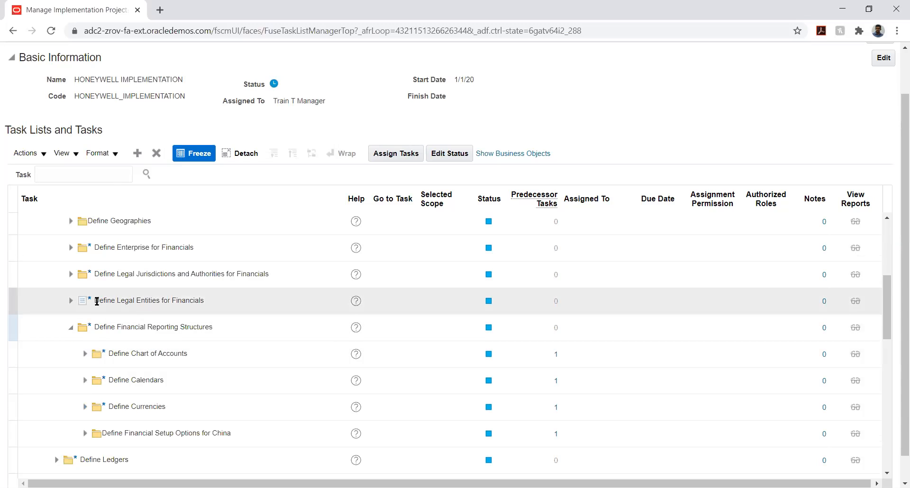
pyautogui.scroll(-3, 96, 301)
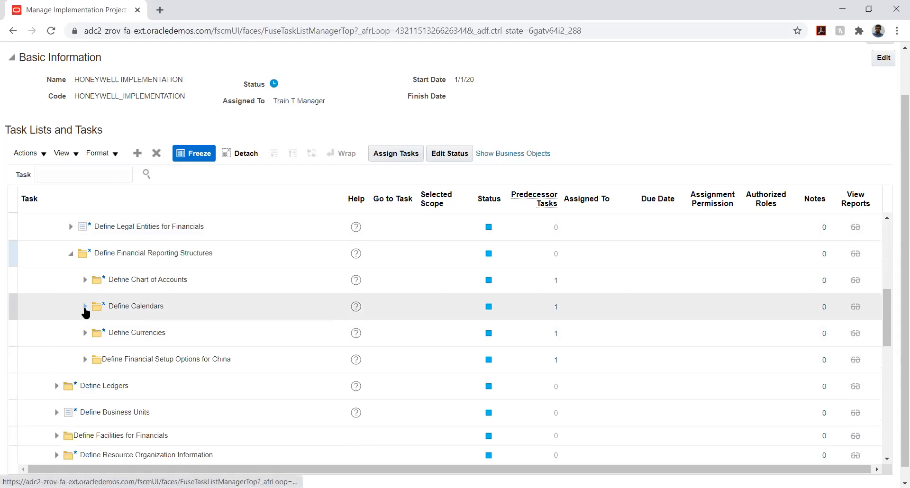
pyautogui.click(84, 307)
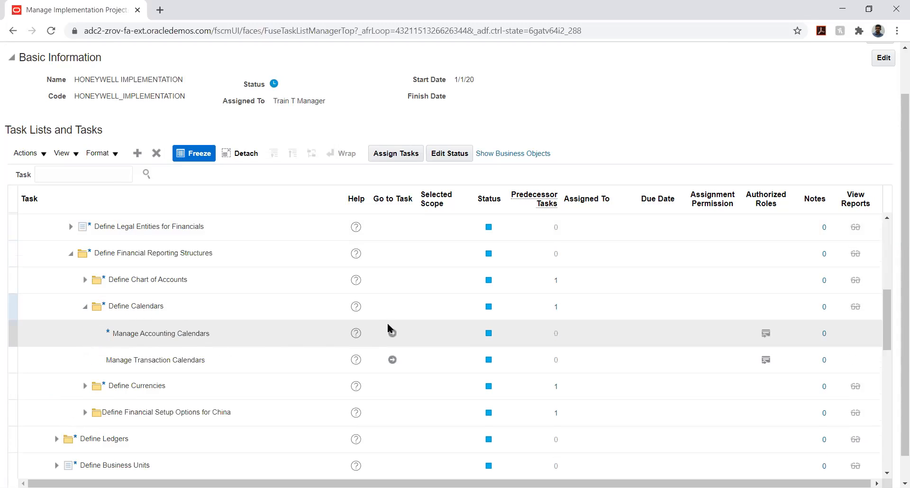
pyautogui.click(392, 333)
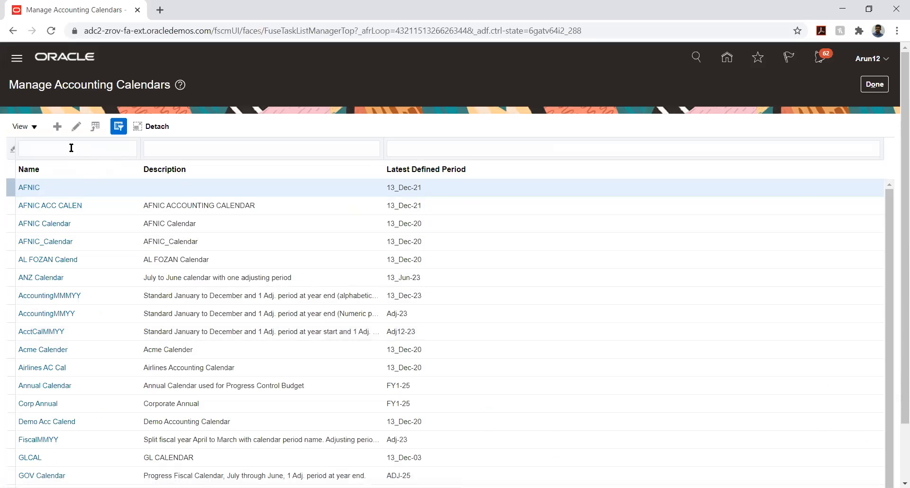
# Start a new accounting calendar named HONEYWELL_CALEN with the description HONEYWELL_CALENDAR
pyautogui.click(58, 129)
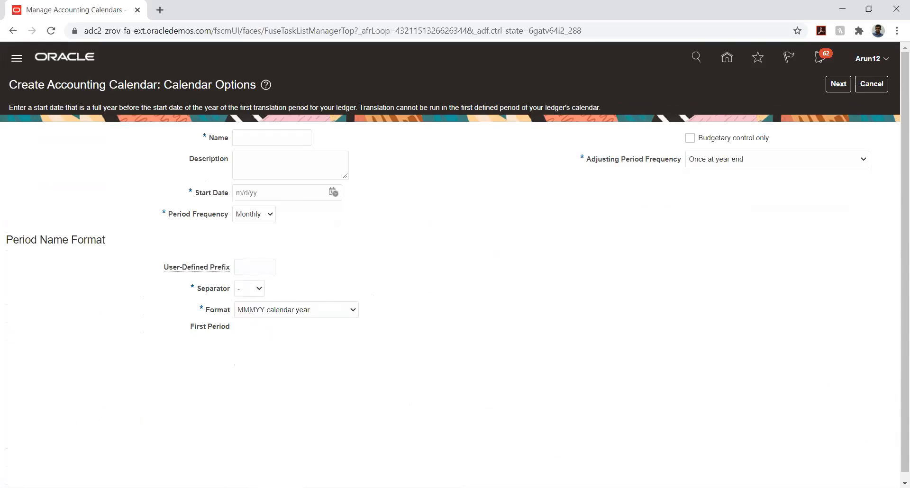
pyautogui.click(260, 137)
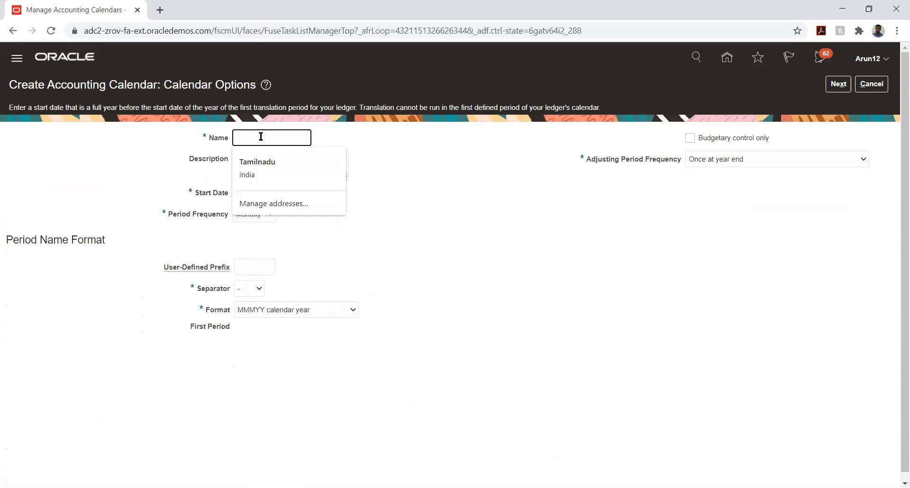
pyautogui.write('HO')
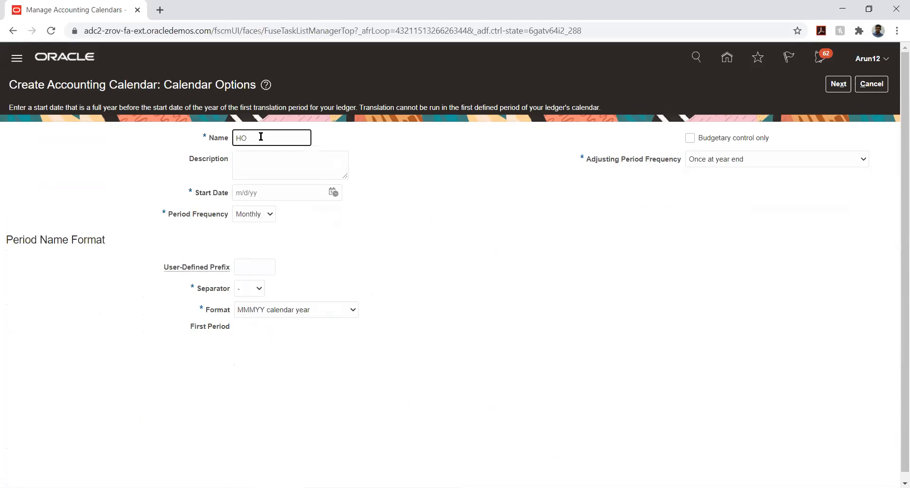
pyautogui.write('NEYWELL_CALEN')
pyautogui.press('BackSpace')
pyautogui.press('BackSpace')
pyautogui.write('EN')
pyautogui.press('Tab')
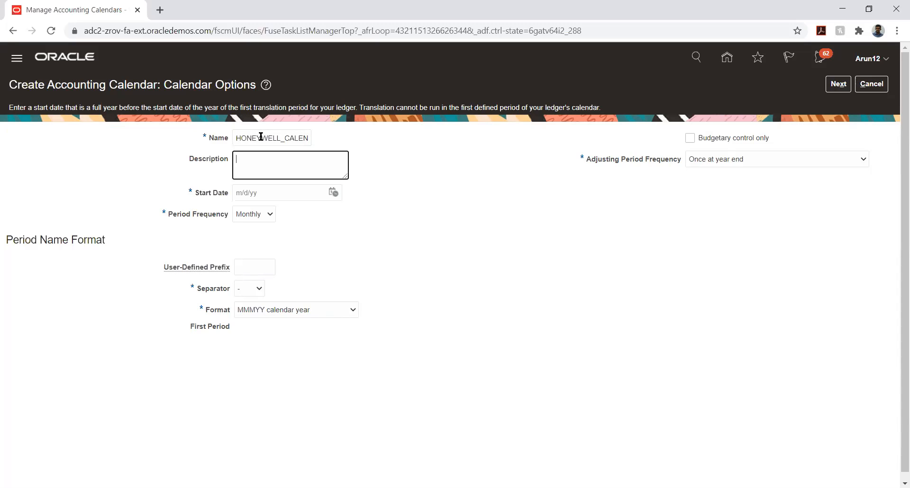
pyautogui.write('HONEYWELL_CALENDAR')
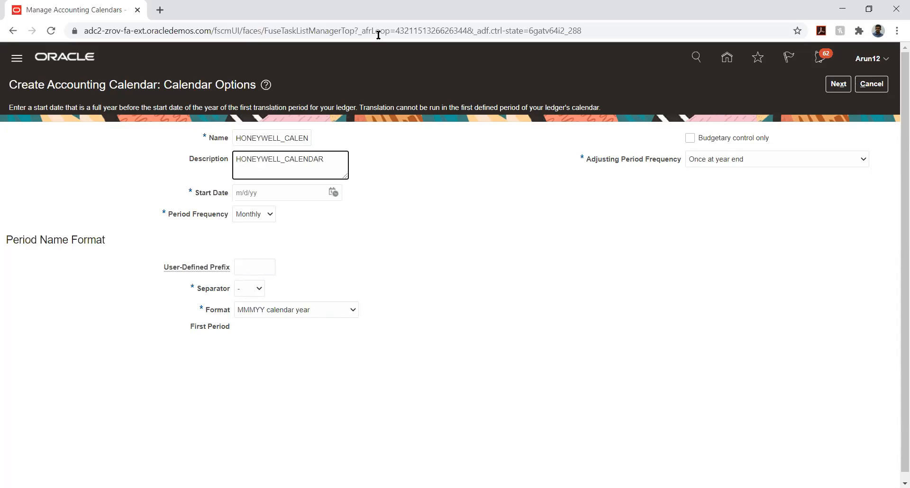
# Set the calendar's start date to 1/1/20
pyautogui.click(334, 192)
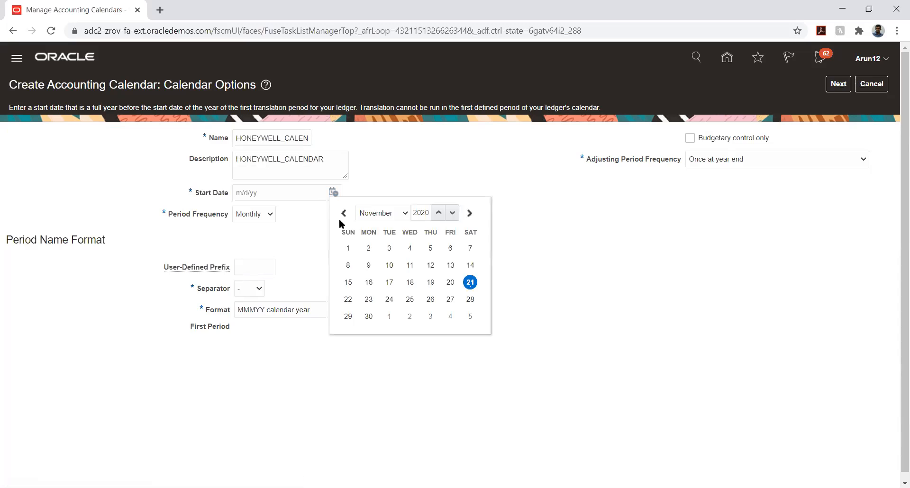
pyautogui.click(368, 213)
pyautogui.click(374, 226)
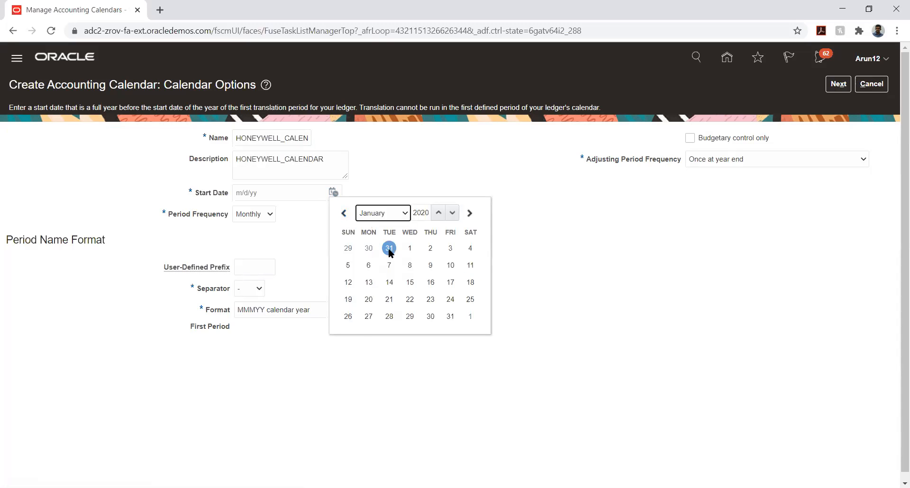
pyautogui.click(409, 249)
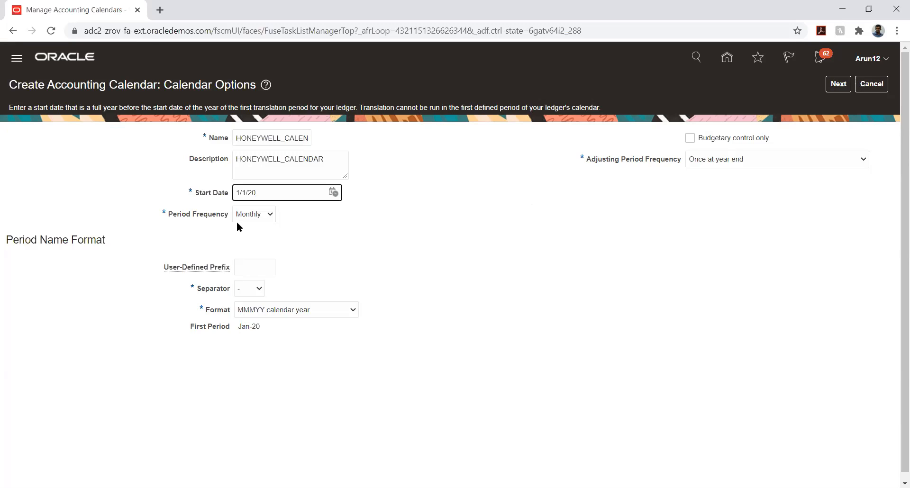
pyautogui.click(404, 233)
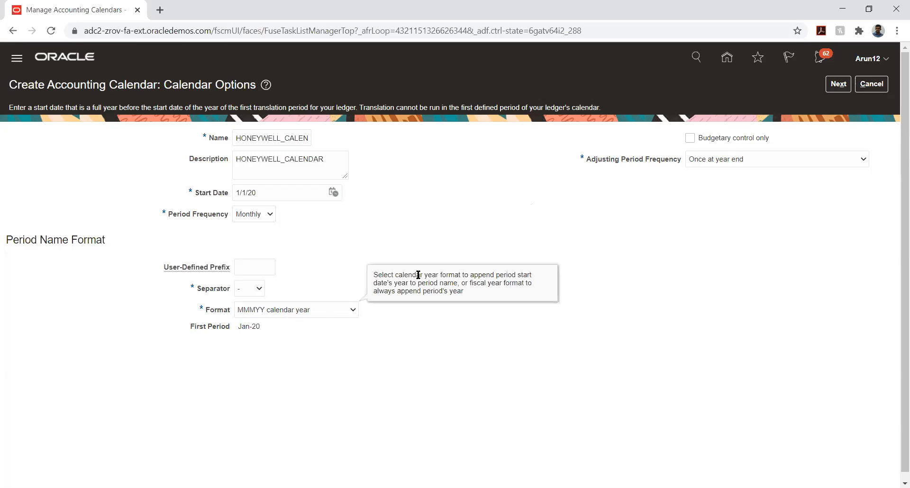
# Keep the MMMYY calendar year format and the Once at year end adjusting period frequency, and continue to the period details
pyautogui.click(287, 310)
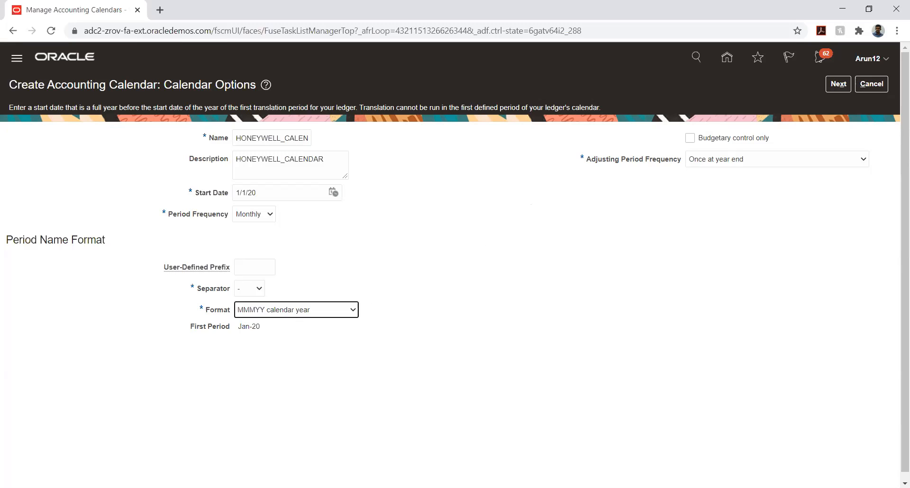
pyautogui.click(681, 148)
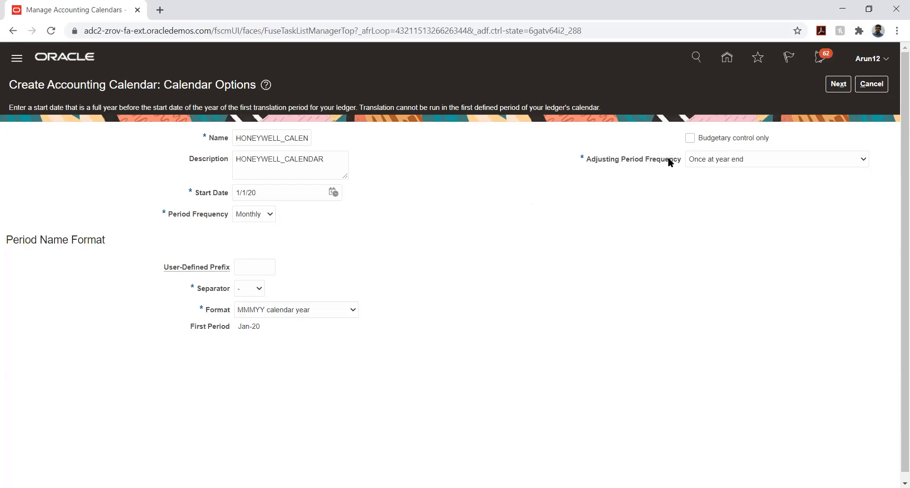
pyautogui.click(828, 163)
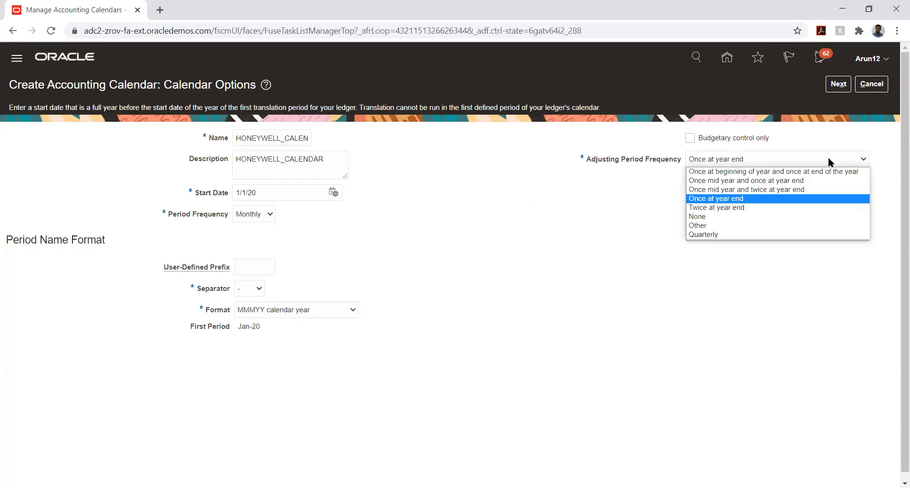
pyautogui.click(854, 135)
pyautogui.click(837, 84)
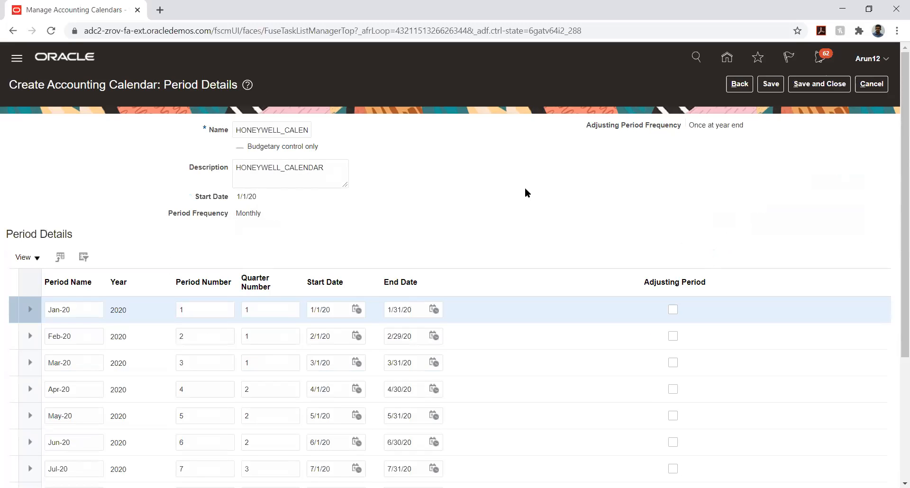
# Review the generated 2020 periods and save the new accounting calendar
pyautogui.scroll(-2, 469, 175)
pyautogui.scroll(-2, 447, 161)
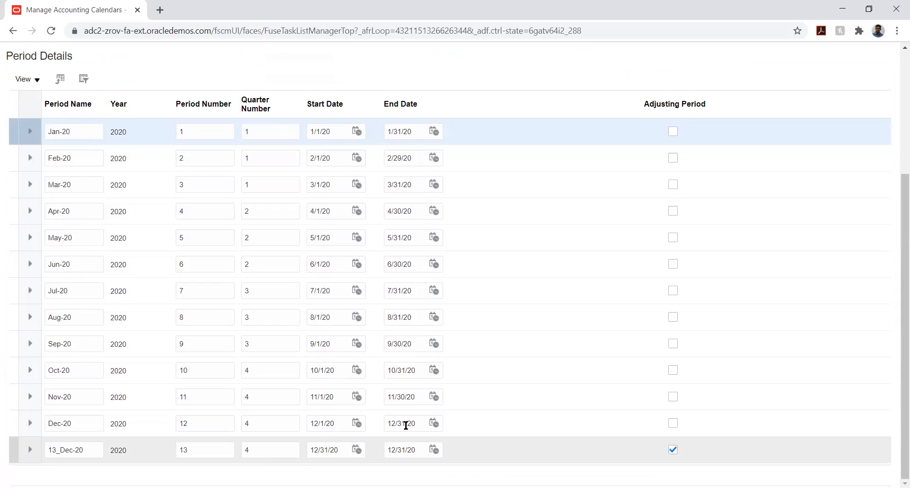
pyautogui.scroll(5, 606, 205)
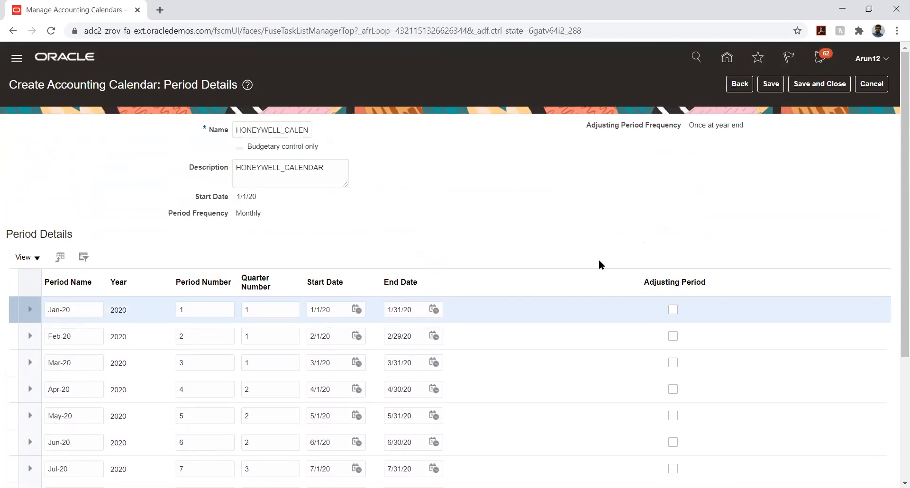
pyautogui.click(766, 87)
# Add the year 2021 to the HONEYWELL_CALEN calendar, then save and close it
pyautogui.scroll(-5, 881, 176)
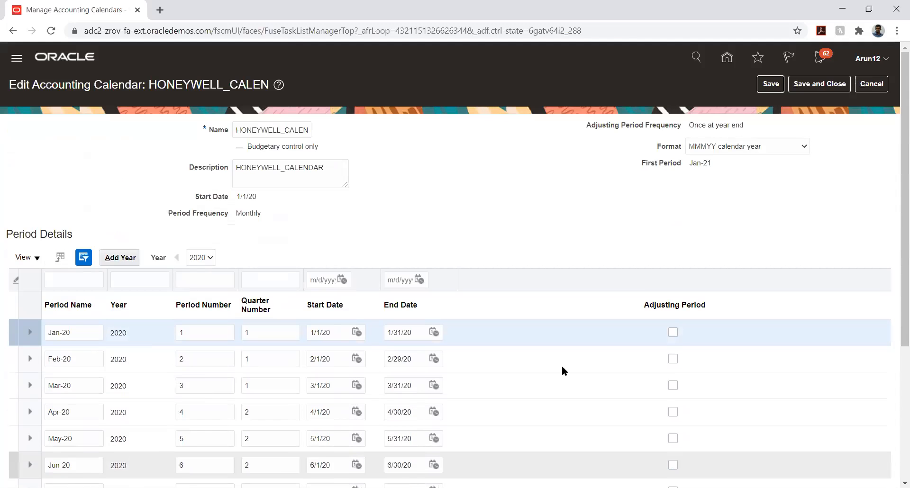
pyautogui.scroll(-6, 885, 209)
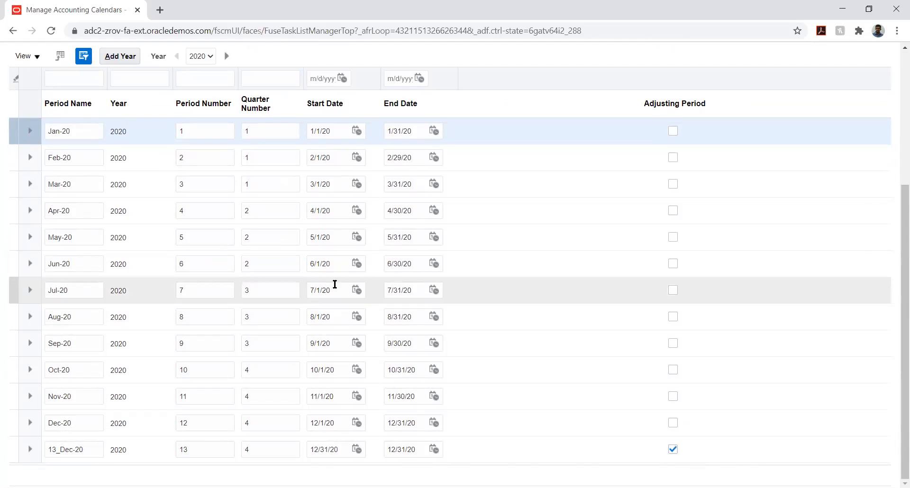
pyautogui.scroll(4, 592, 228)
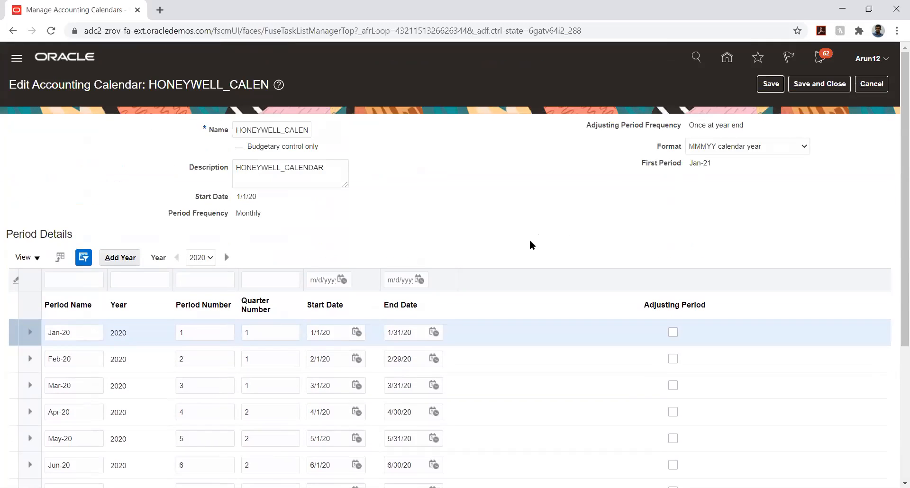
pyautogui.scroll(-3, 358, 243)
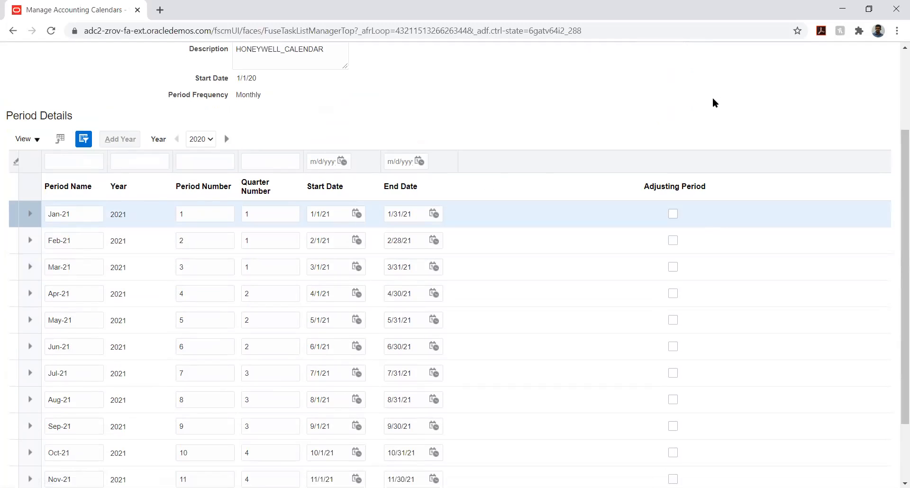
pyautogui.scroll(-2, 712, 98)
pyautogui.scroll(5, 712, 98)
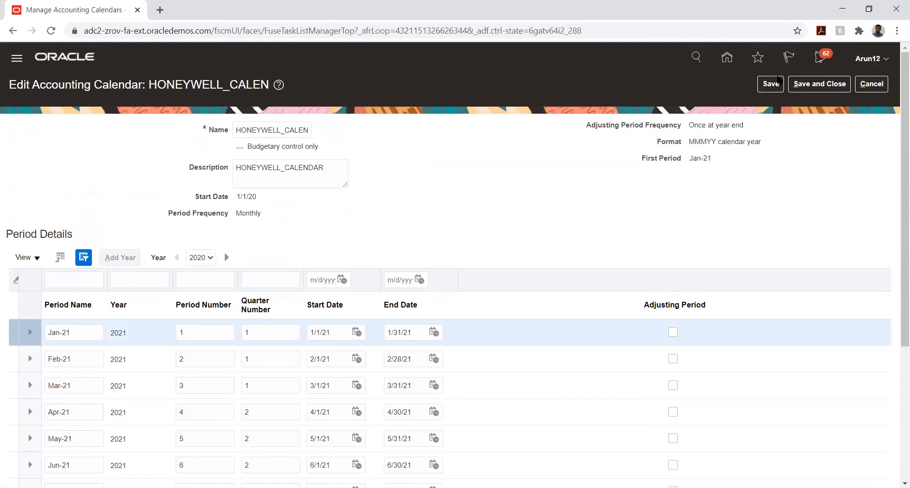
pyautogui.click(770, 84)
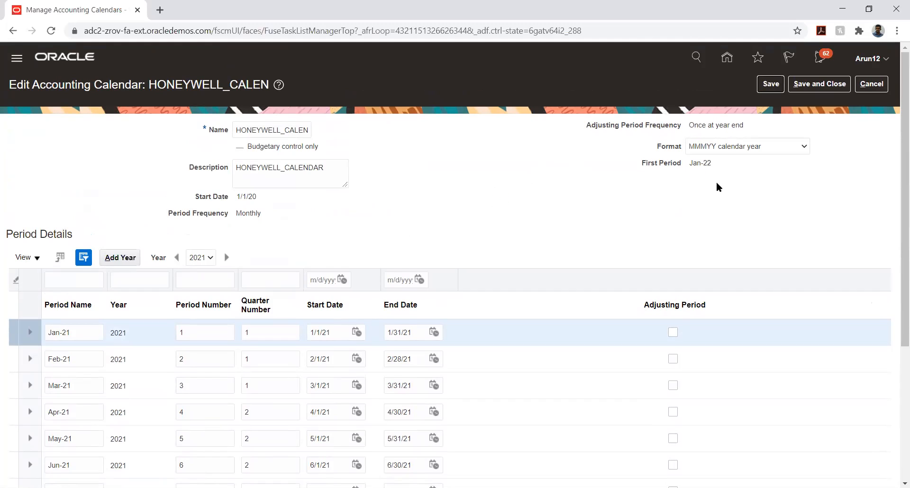
pyautogui.click(764, 88)
pyautogui.click(844, 84)
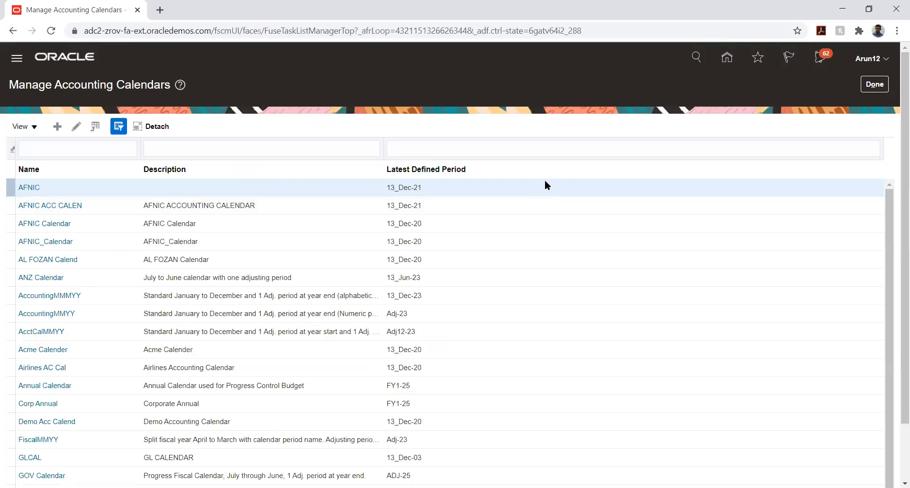
# Return to the implementation project and open the Manage Chart of Accounts Value Sets task under Define Chart of Accounts
pyautogui.click(874, 85)
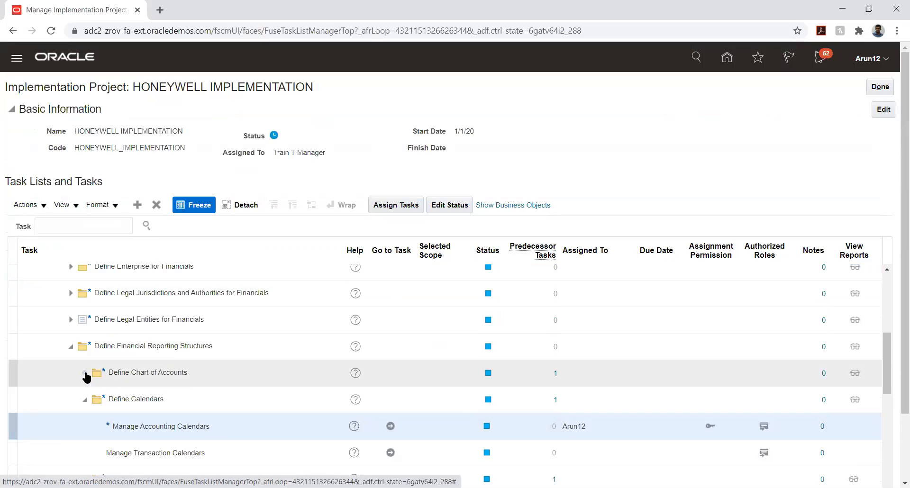
pyautogui.click(85, 374)
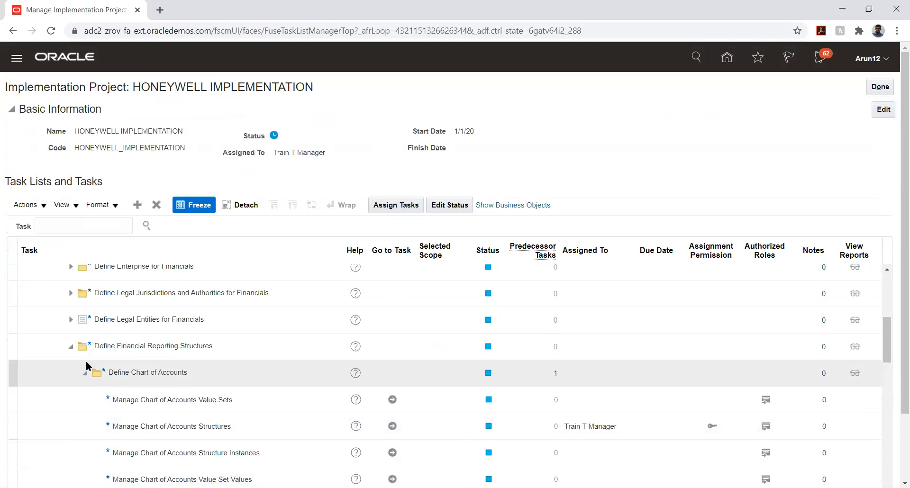
pyautogui.click(393, 400)
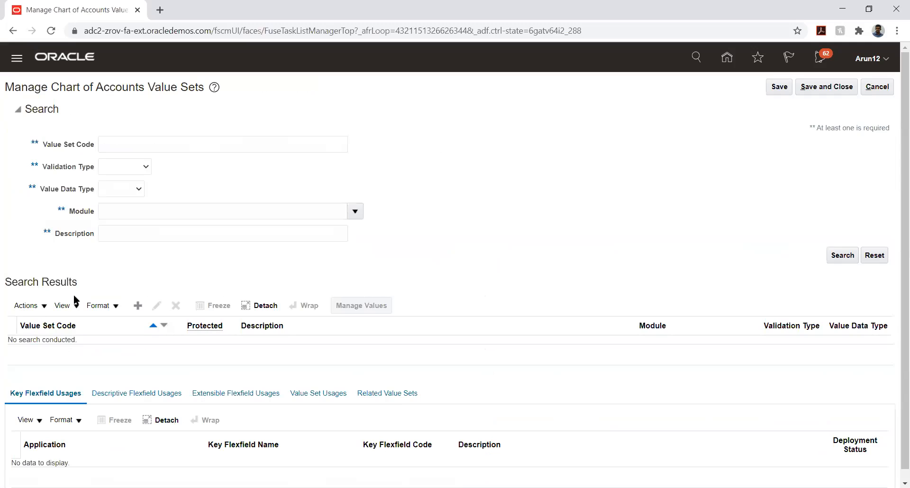
# Search the chart of accounts value sets for the value set code HW
pyautogui.click(177, 144)
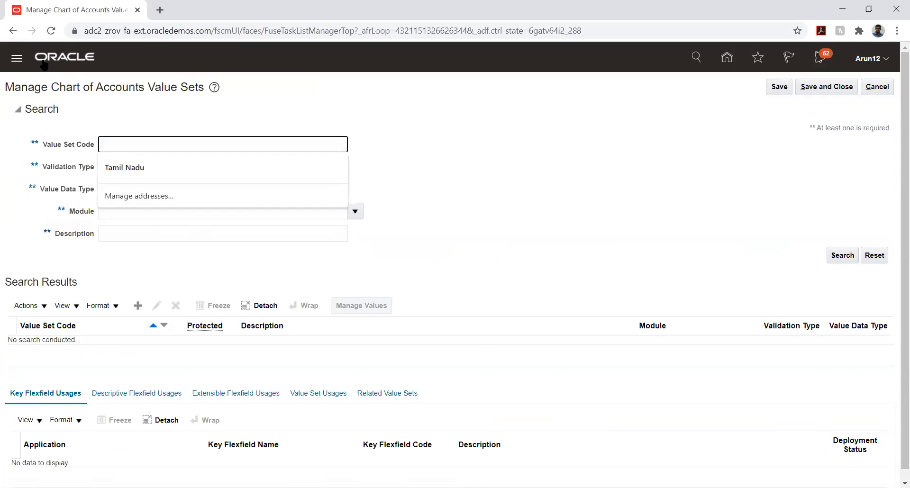
pyautogui.write('HW')
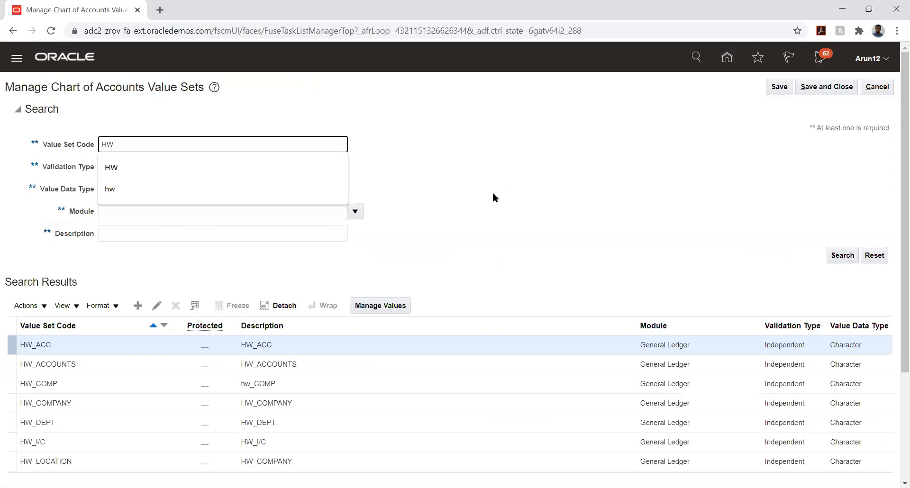
pyautogui.click(837, 257)
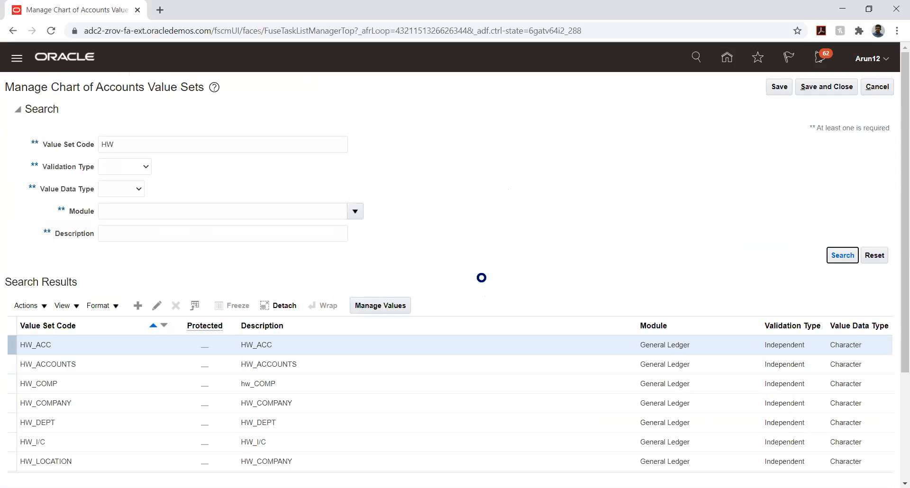
# Open the values of the HW_COMPANY value set and add value 100 with the description ELECTRONICS
pyautogui.scroll(-3, 109, 275)
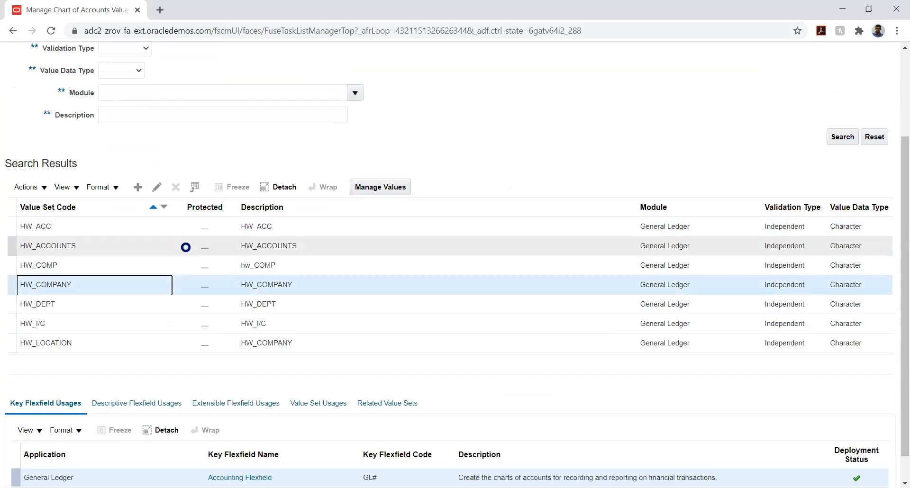
pyautogui.click(390, 187)
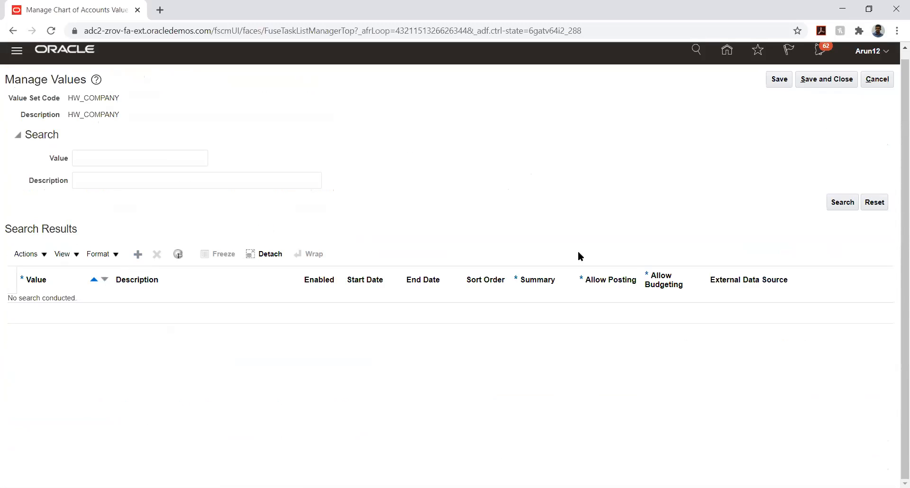
pyautogui.click(51, 308)
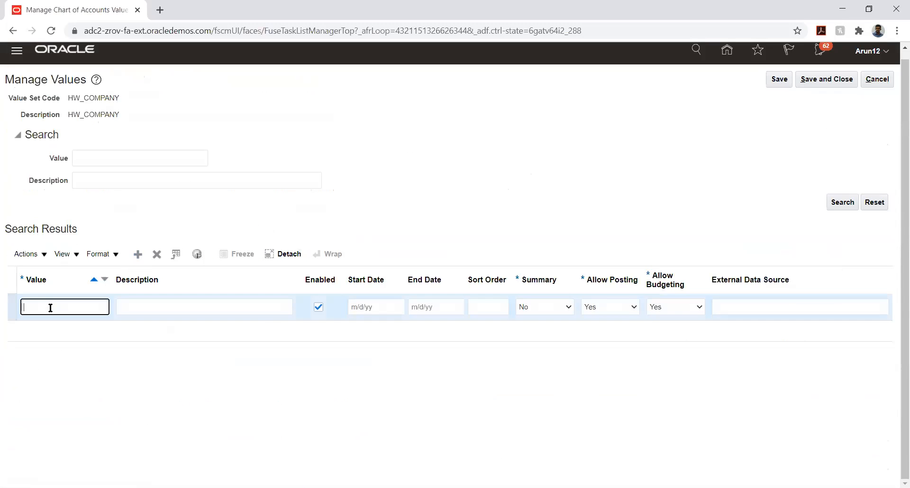
pyautogui.write('100')
pyautogui.press('Tab')
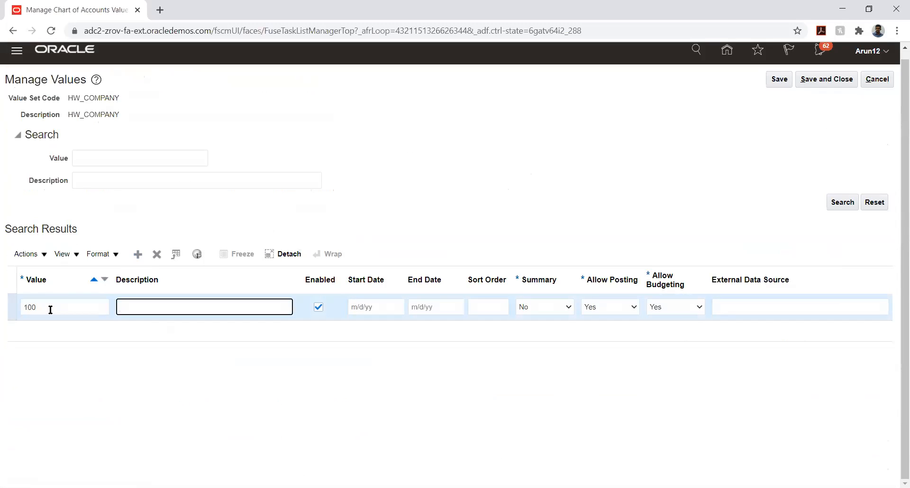
pyautogui.write('ELECTRONICS')
# Add value 200 with the description SENSORS to the HW_COMPANY value set and save it
pyautogui.click(134, 258)
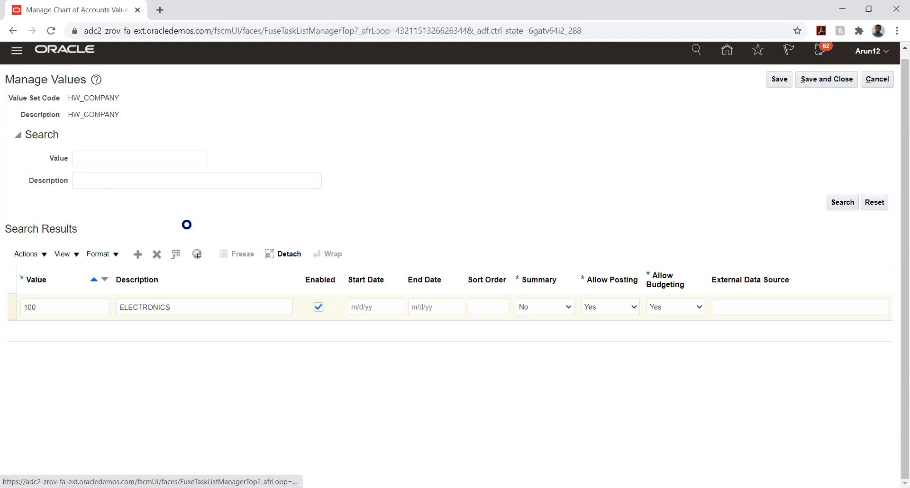
pyautogui.click(74, 306)
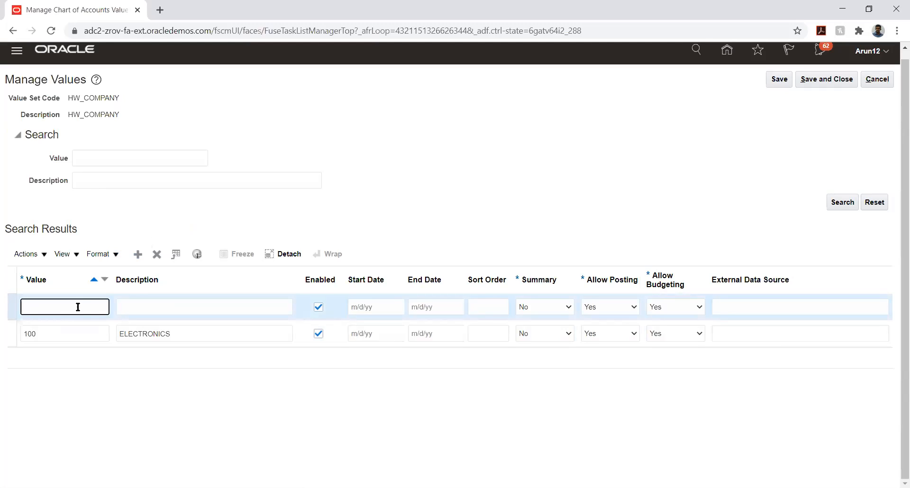
pyautogui.write('200')
pyautogui.press('Tab')
pyautogui.write('SEN')
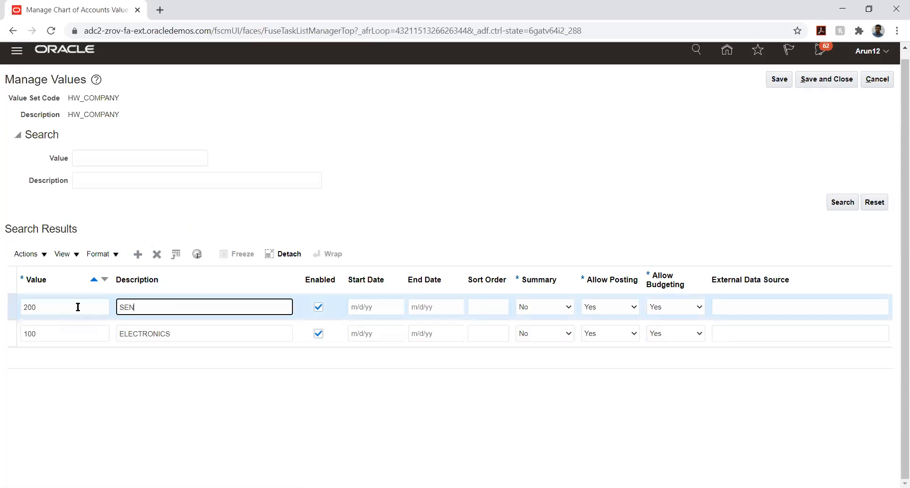
pyautogui.write('SORS')
pyautogui.click(776, 79)
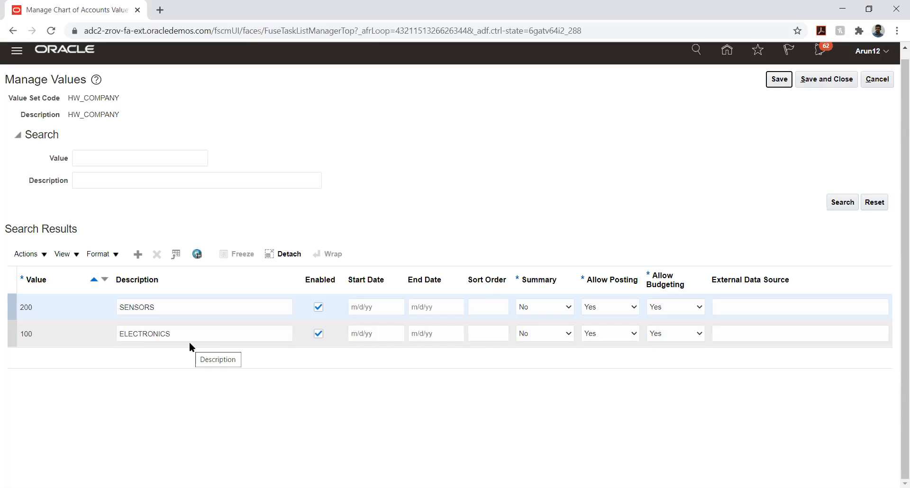
# Set the description of HW_COMPANY value 200 to MECHANICS, then save and close the values
pyautogui.doubleClick(160, 306)
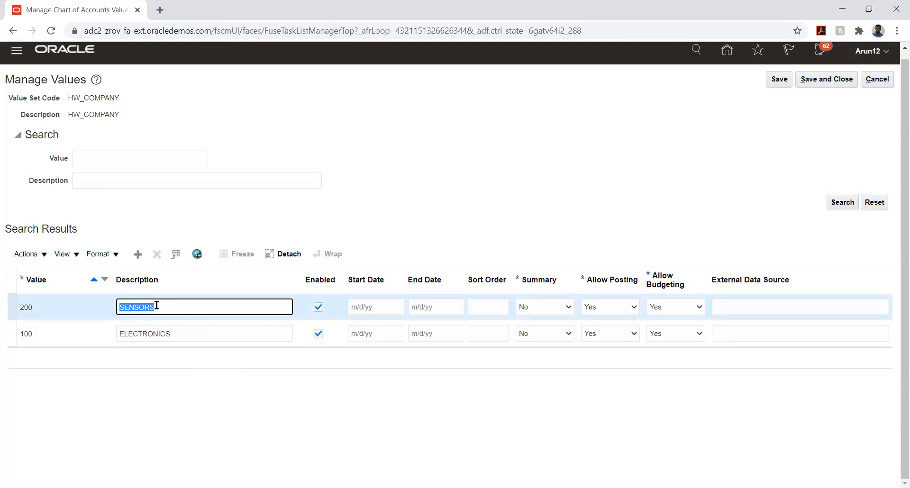
pyautogui.write('MECHANICS')
pyautogui.click(531, 204)
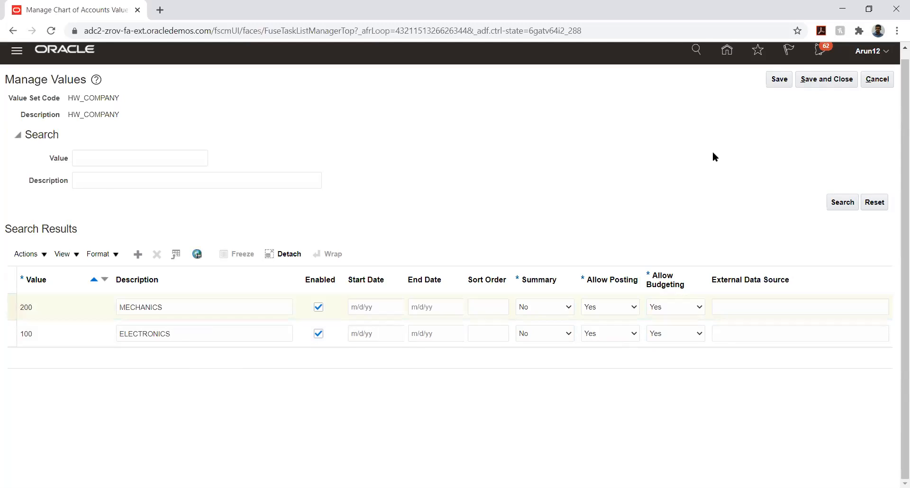
pyautogui.click(782, 77)
pyautogui.click(814, 79)
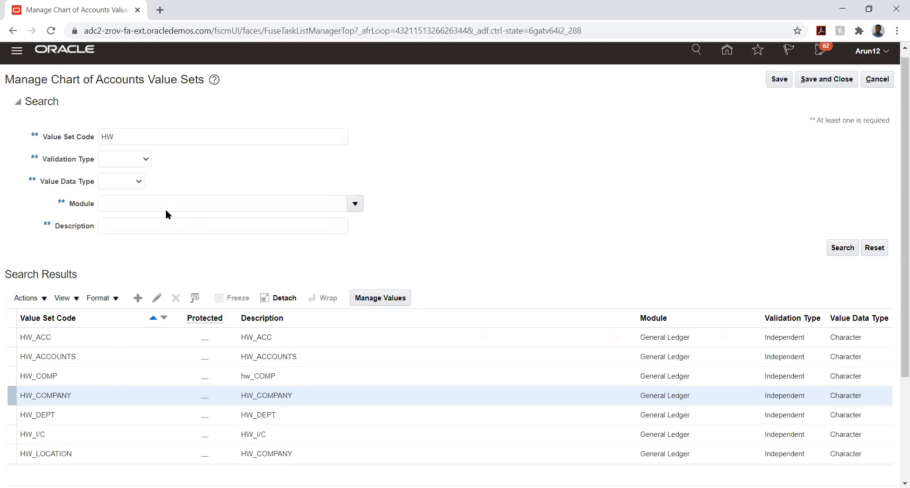
# Open the values of the HW_I/C value set and add value 100 with the description ELECTRONICS
pyautogui.scroll(-2, 164, 211)
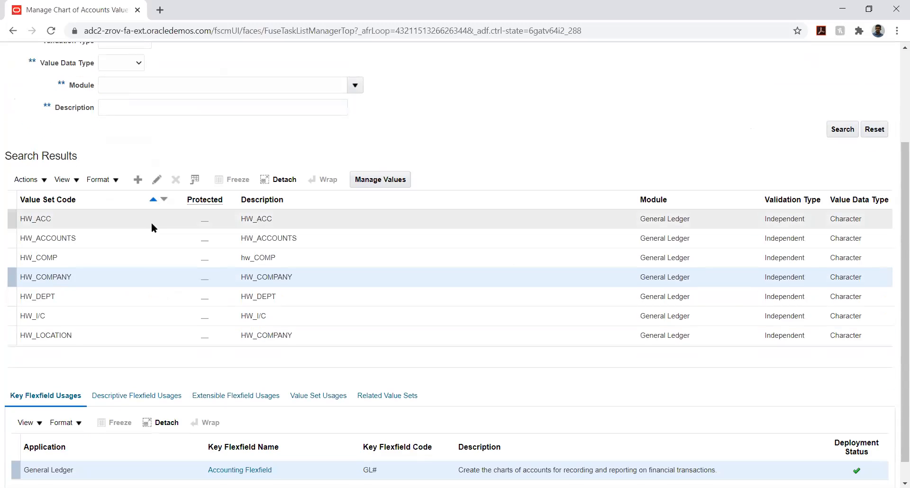
pyautogui.click(54, 317)
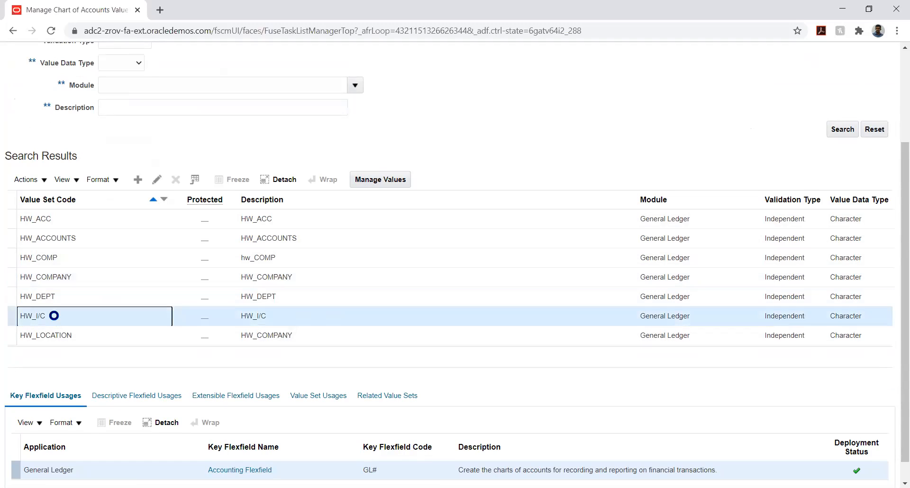
pyautogui.click(47, 313)
pyautogui.click(366, 180)
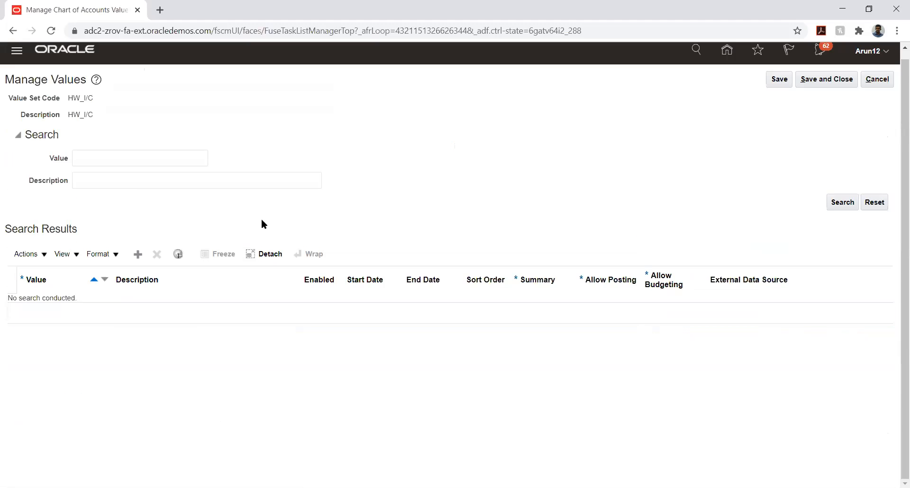
pyautogui.click(137, 254)
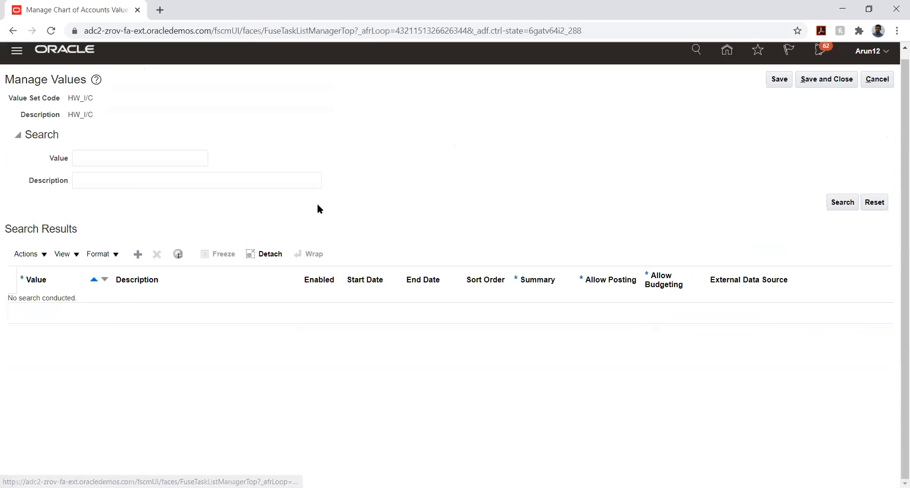
pyautogui.click(52, 308)
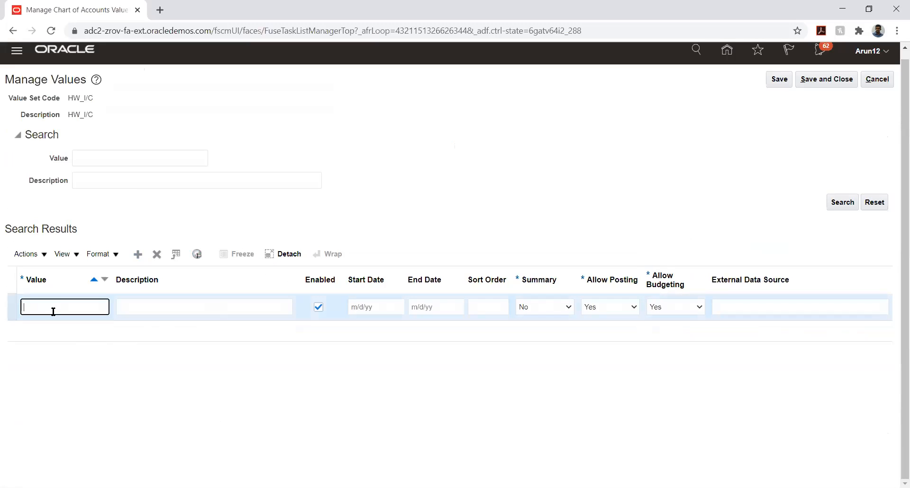
pyautogui.write('10')
pyautogui.press('Tab')
pyautogui.write('ELECTRONICS')
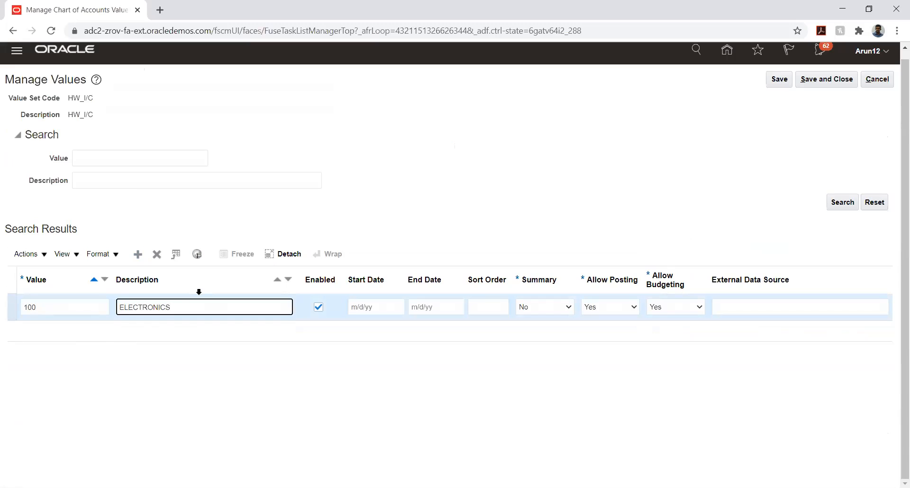
# Add value 200 with the description MECHANICS to the HW_I/C value set, then save and close the values
pyautogui.click(133, 262)
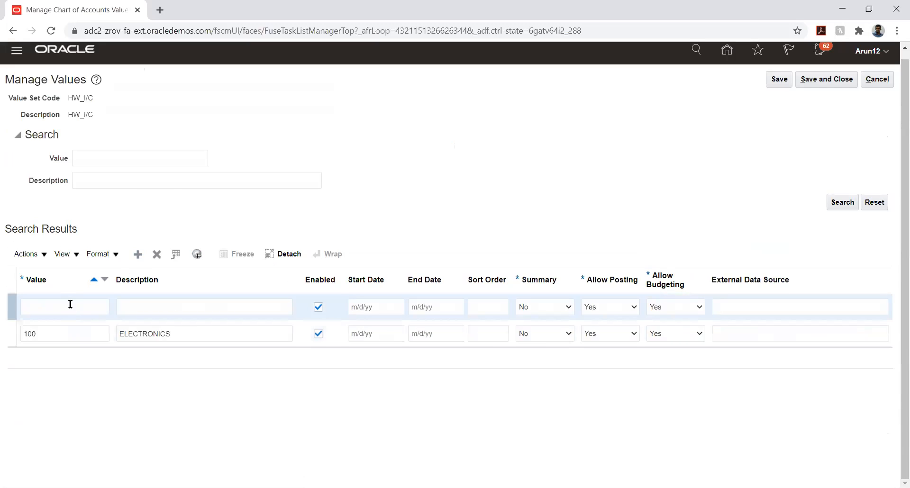
pyautogui.click(71, 306)
pyautogui.write('200')
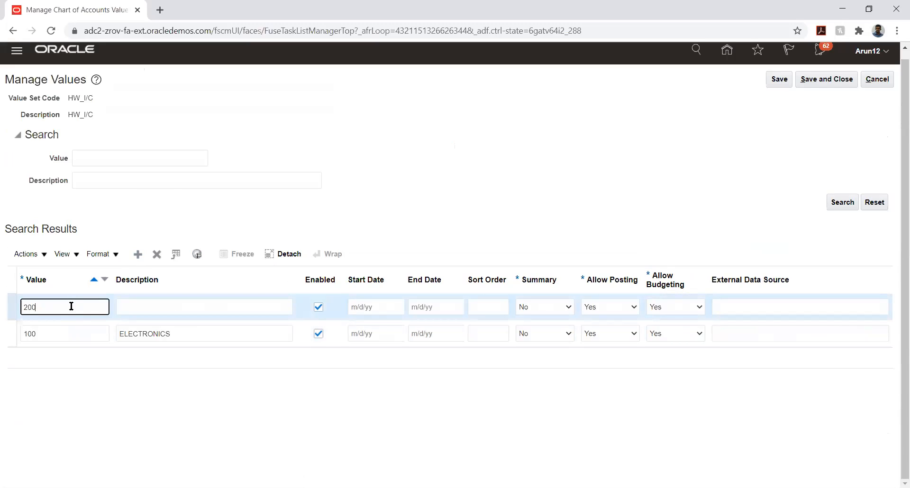
pyautogui.press('Tab')
pyautogui.write('MECHANICS')
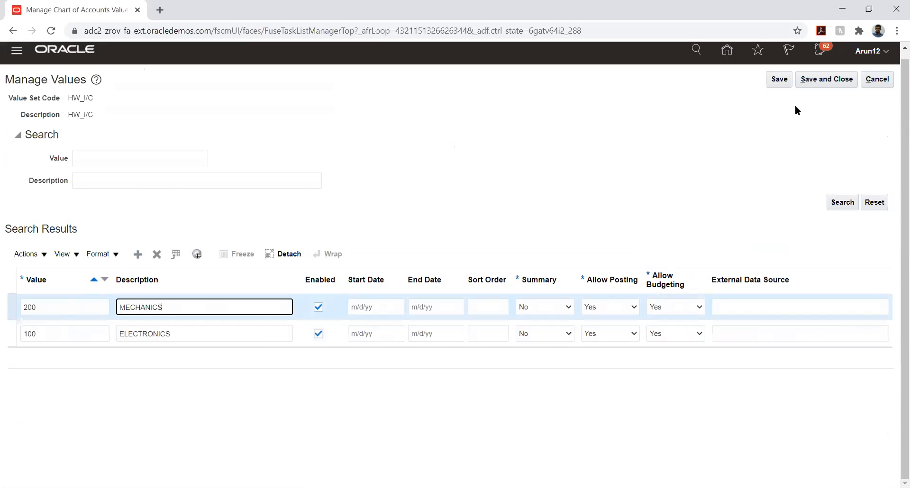
pyautogui.click(780, 81)
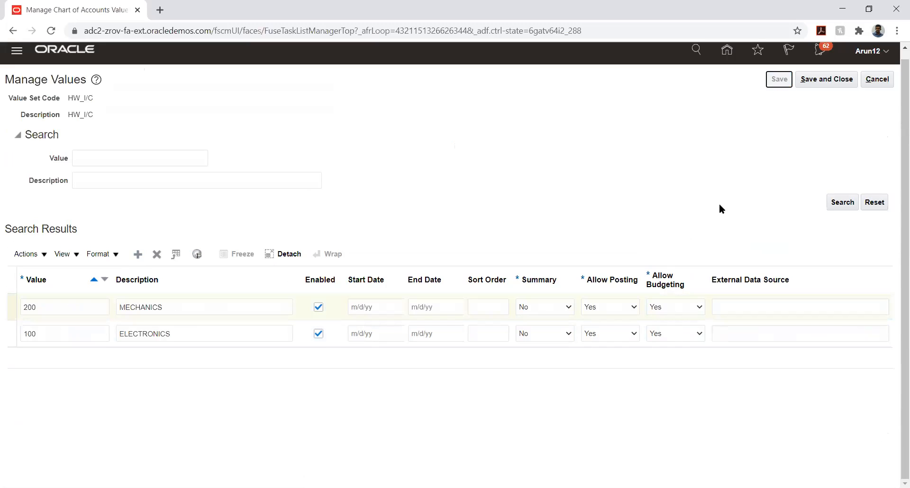
pyautogui.click(819, 81)
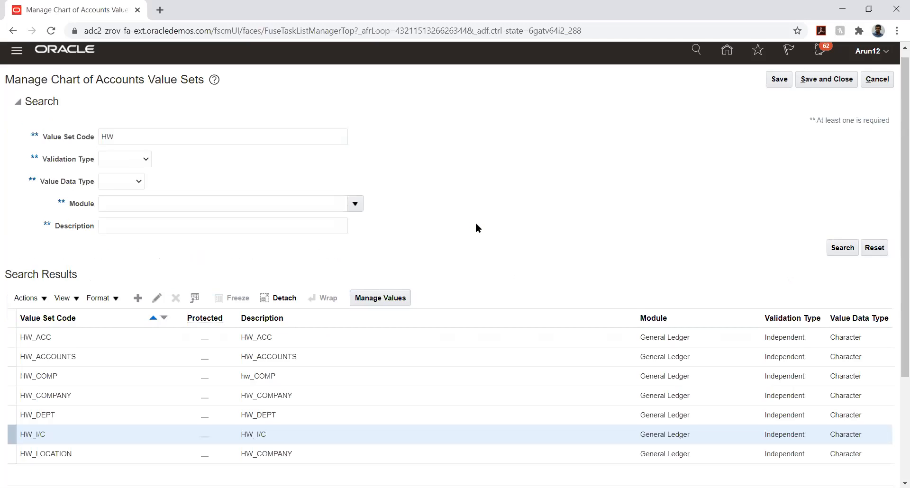
# Open the values of the HW_LOCATION value set and add value 100 with the description CHENNAI
pyautogui.scroll(-1, 152, 383)
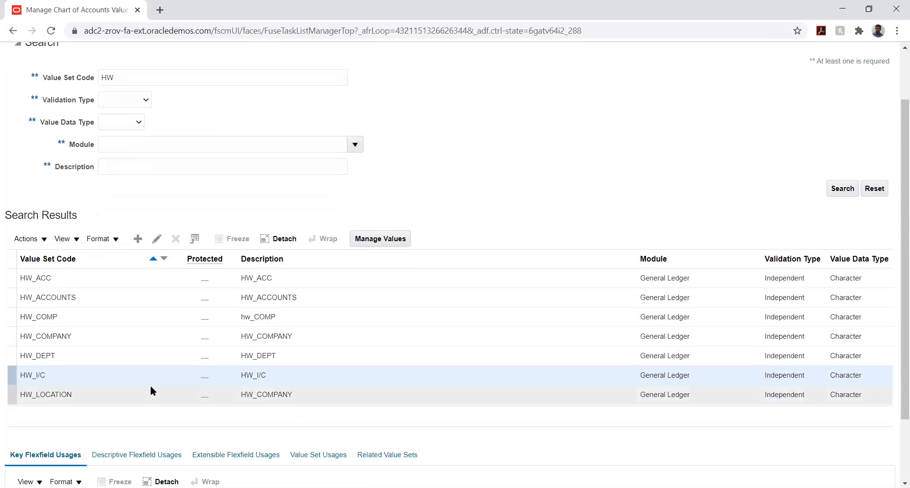
pyautogui.click(112, 398)
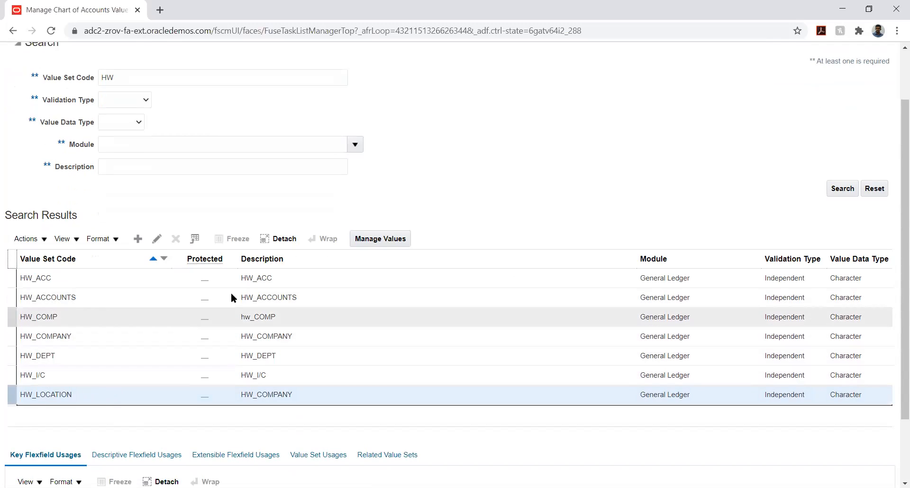
pyautogui.click(368, 240)
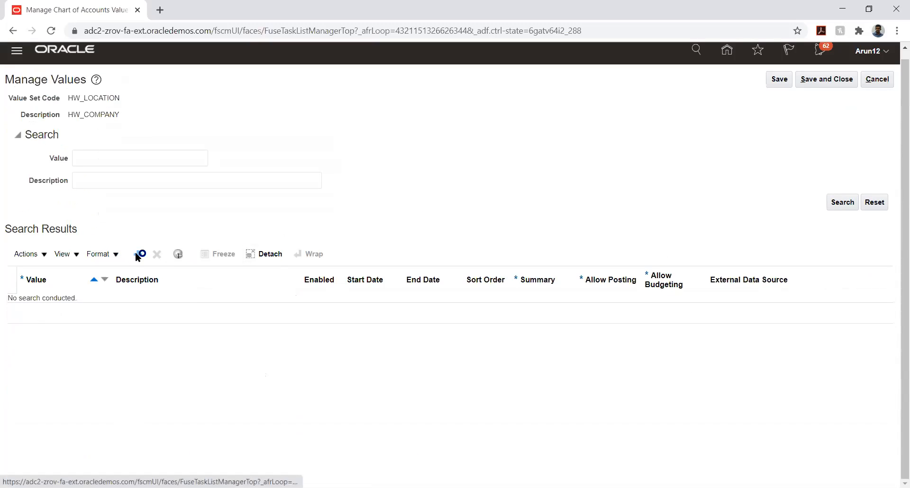
pyautogui.click(48, 307)
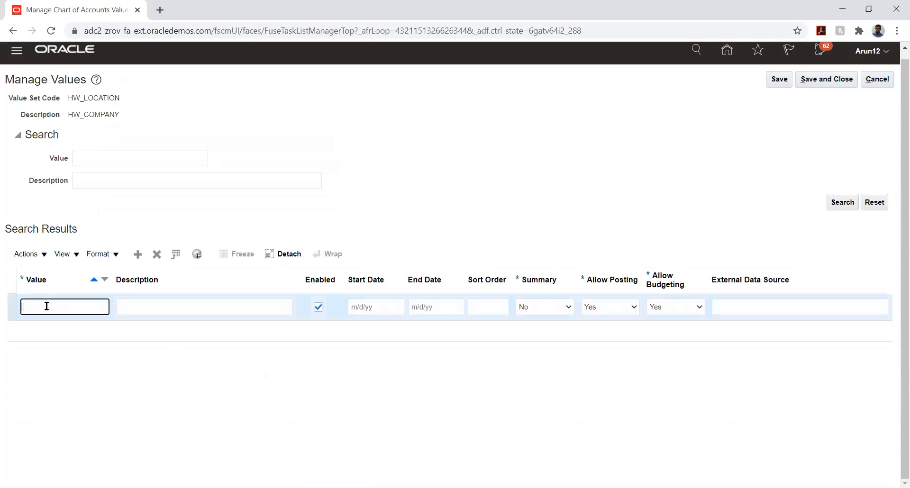
pyautogui.write('100')
pyautogui.press('Tab')
pyautogui.write('CHENNAI')
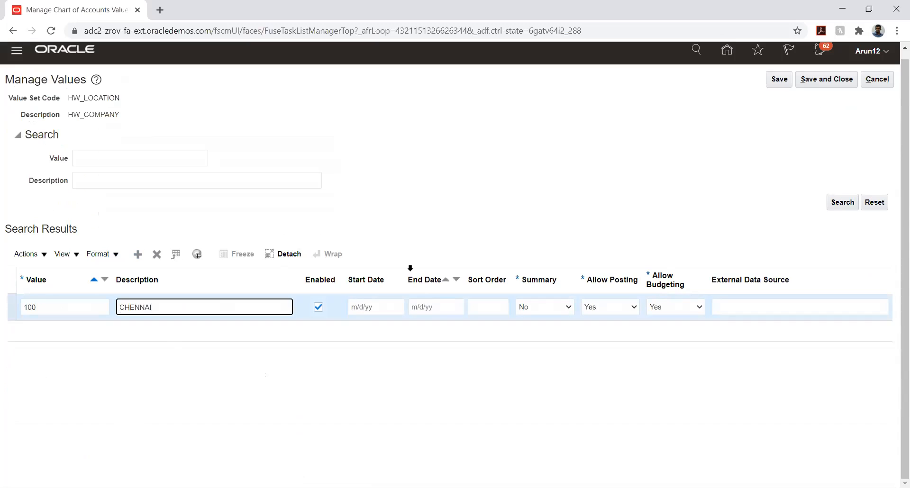
# Add value 200 HYDERABAD to the HW_LOCATION value set, then save and close both the values and the chart of accounts value sets
pyautogui.click(138, 255)
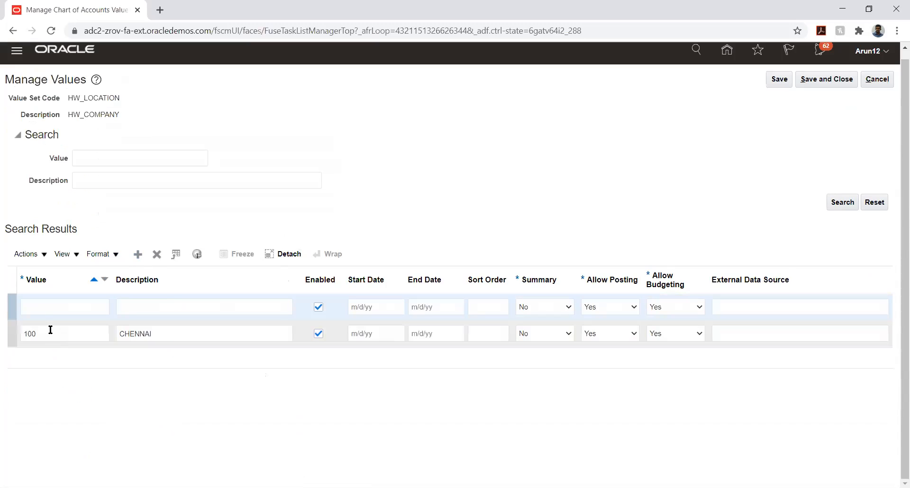
pyautogui.click(43, 306)
pyautogui.write('200')
pyautogui.press('Tab')
pyautogui.write('HY')
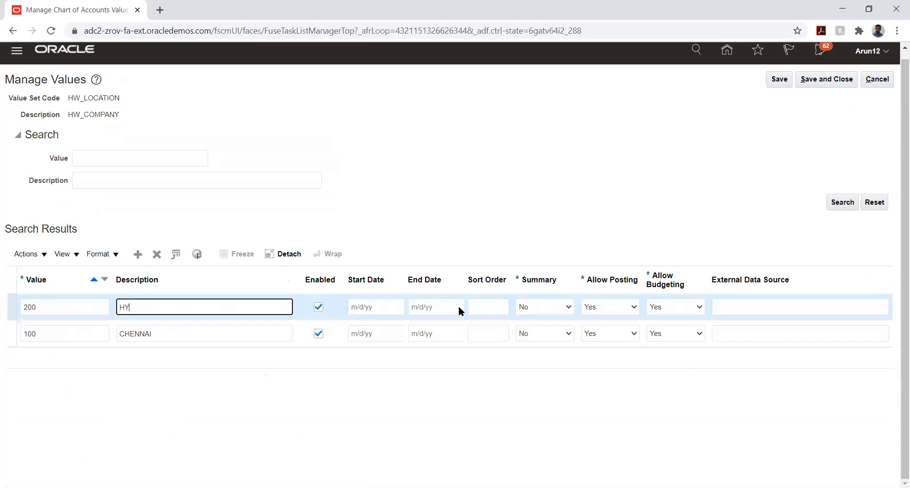
pyautogui.write('DERABAD')
pyautogui.click(777, 79)
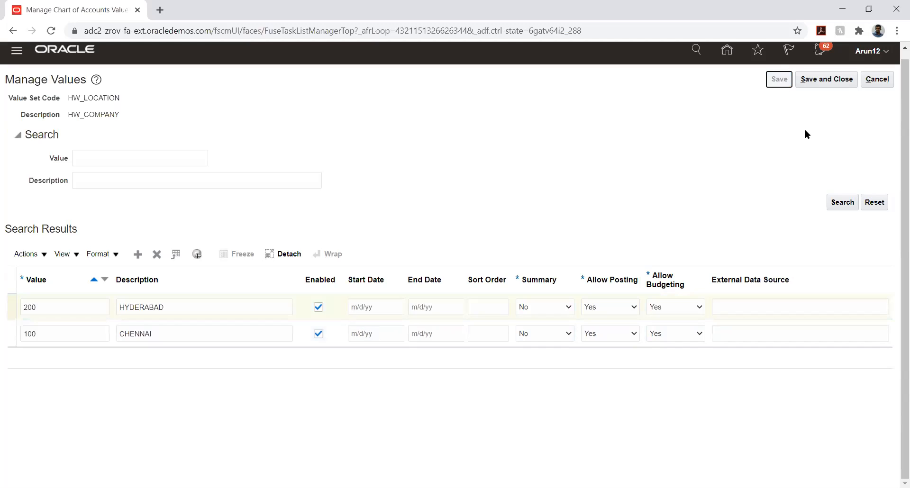
pyautogui.click(815, 78)
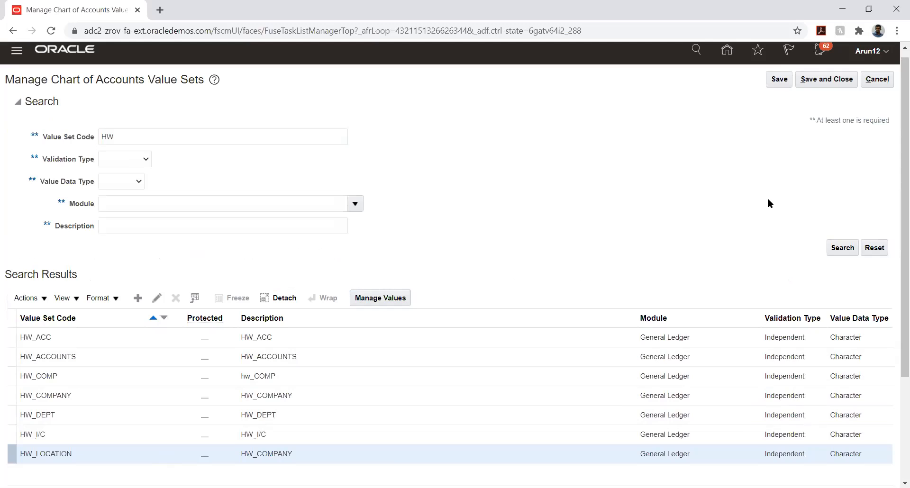
pyautogui.click(81, 352)
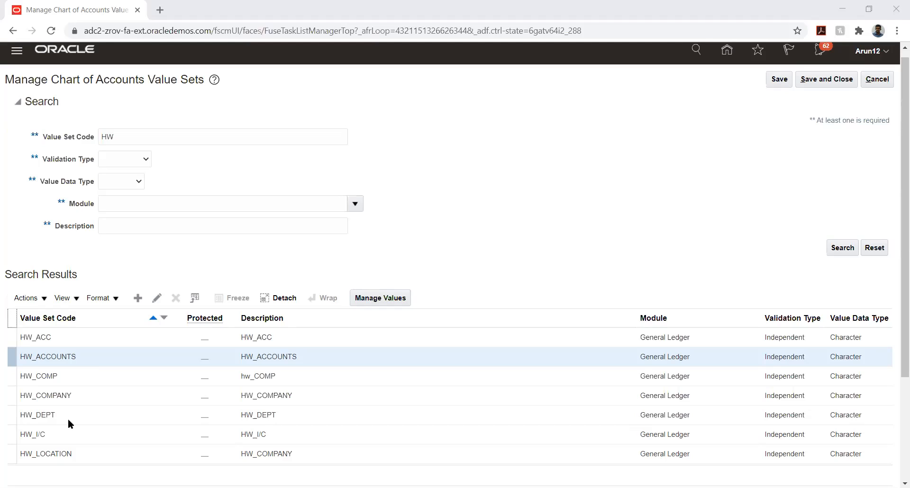
pyautogui.click(823, 78)
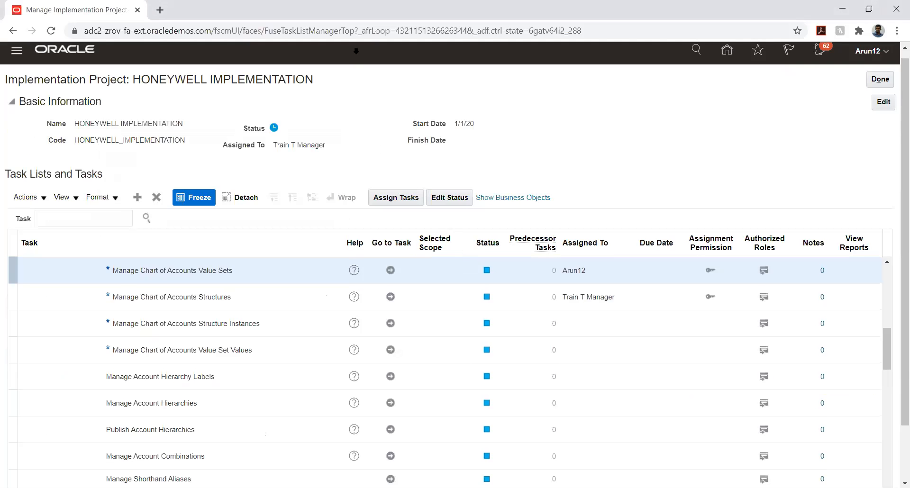
# Switch to the ChartofAccountsSegmentValuesandHierarchiesImportTemplate workbook in Excel and open the GL_SEGMENT_VALUES_INTERFACE sheet
pyautogui.hotkey('alt', 'Tab')
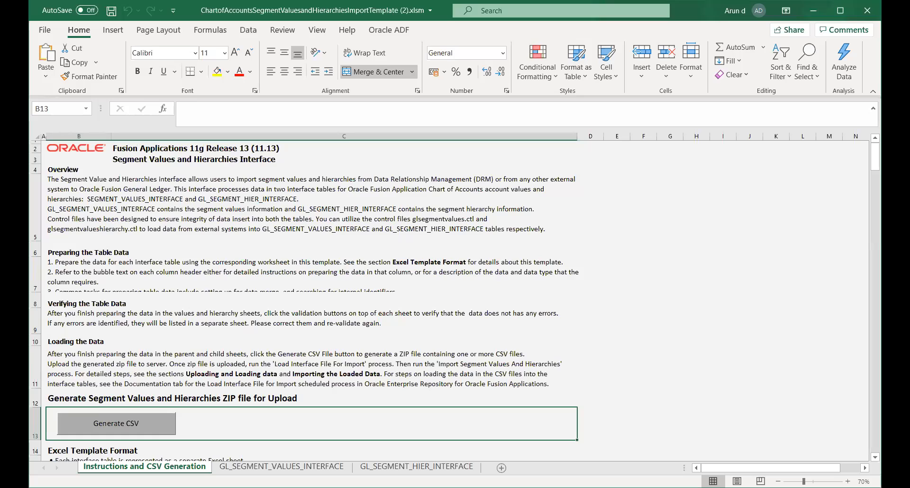
pyautogui.click(239, 467)
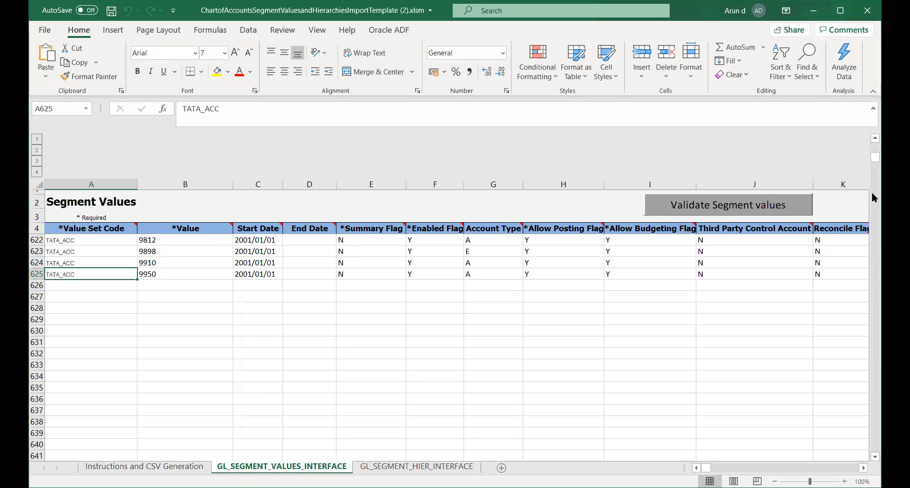
# Set the Value Set Code in row 5, the first segment value row, to HW_ACCOUNTS
pyautogui.moveTo(875, 158); pyautogui.dragTo(875, 142)
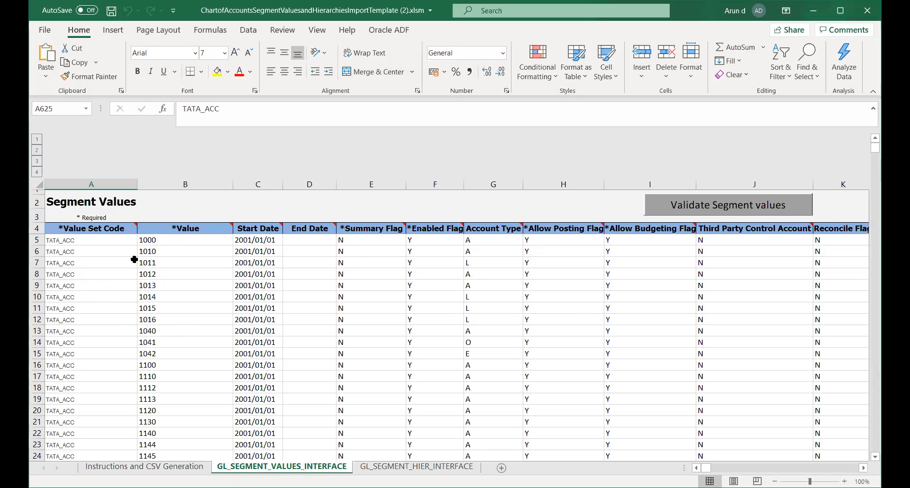
pyautogui.click(98, 241)
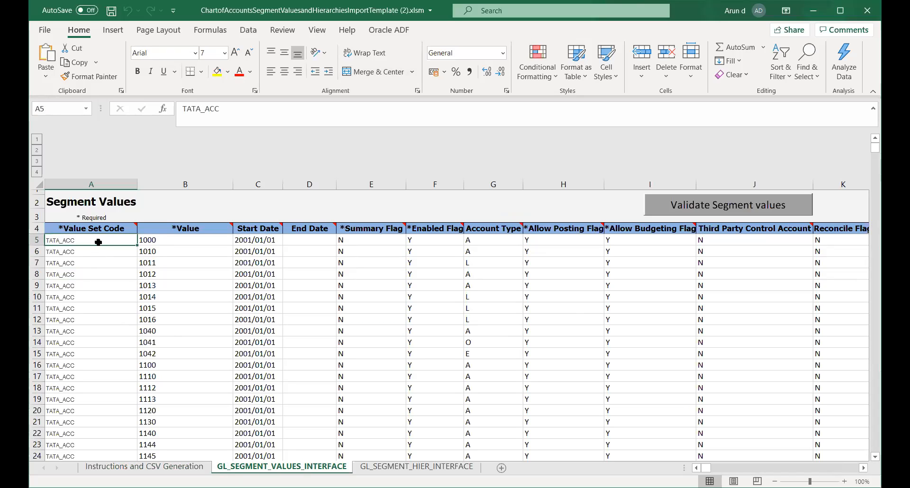
pyautogui.write('HW')
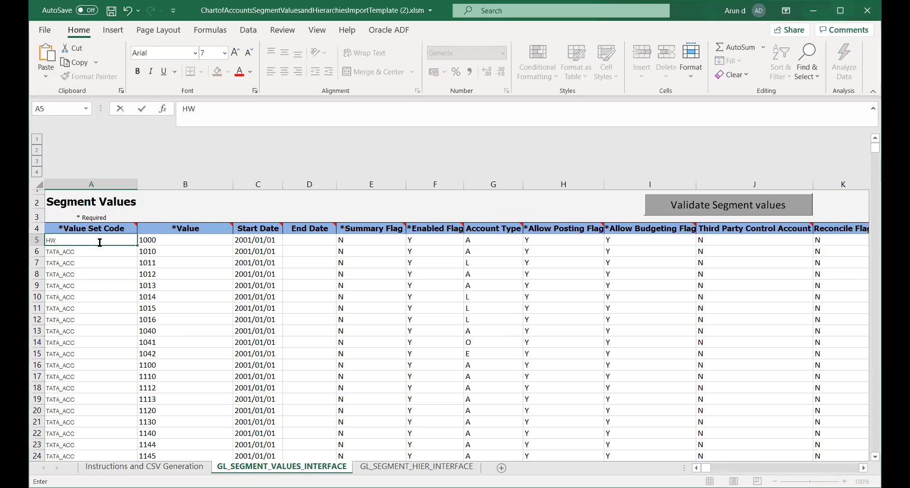
pyautogui.write('_ACCOUNTS')
pyautogui.press('BackSpace')
pyautogui.press('BackSpace')
pyautogui.press('BackSpace')
pyautogui.press('BackSpace')
pyautogui.press('BackSpace')
pyautogui.press('BackSpace')
pyautogui.press('BackSpace')
pyautogui.press('BackSpace')
pyautogui.press('BackSpace')
pyautogui.press('BackSpace')
pyautogui.press('BackSpace')
pyautogui.write('HW_ACCOU')
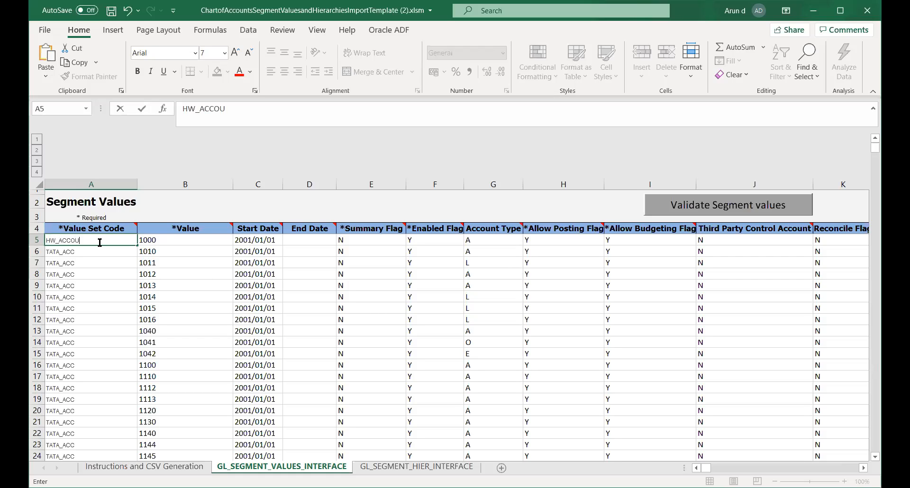
pyautogui.write('NTS')
pyautogui.press('Tab')
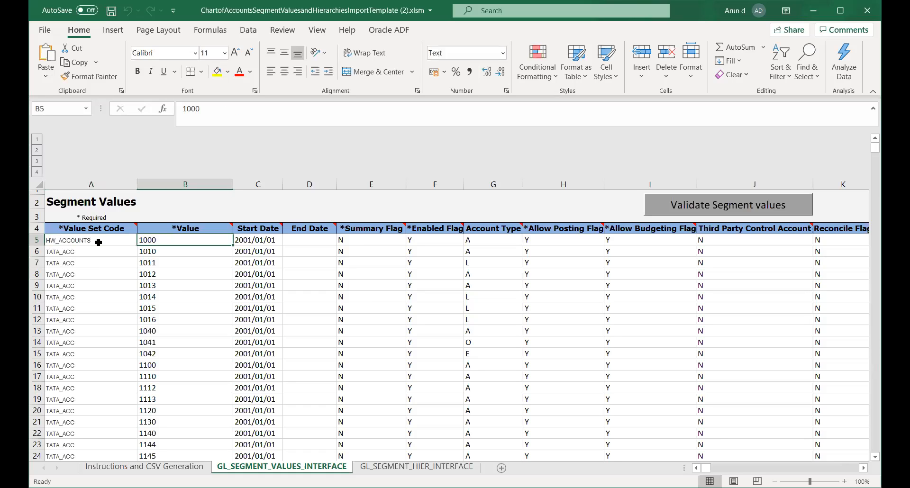
# Look across the first segment value row as far as the US description column and return to its value set code
pyautogui.press('Tab')
pyautogui.press('Tab')
pyautogui.press('Tab')
pyautogui.press('Tab')
pyautogui.press('Tab')
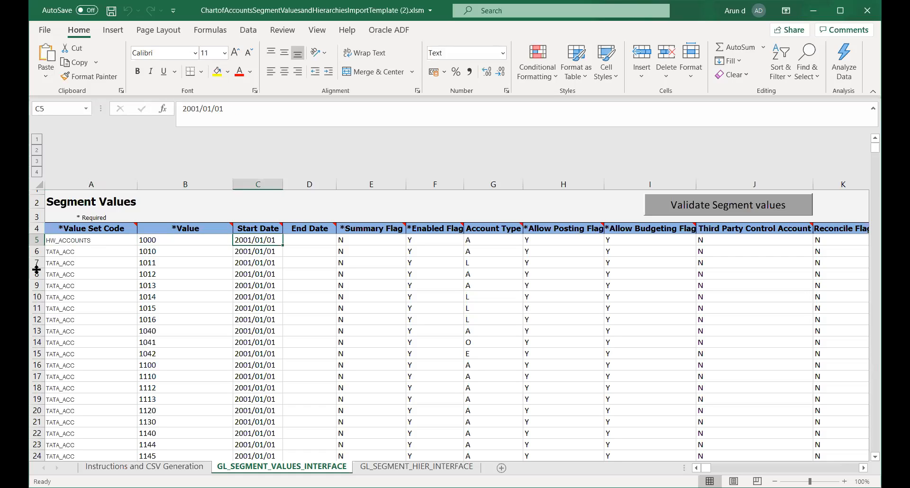
pyautogui.press('Tab')
pyautogui.press('Tab')
pyautogui.press('Tab')
pyautogui.press('Tab')
pyautogui.press('Tab')
pyautogui.press('Tab')
pyautogui.press('Tab')
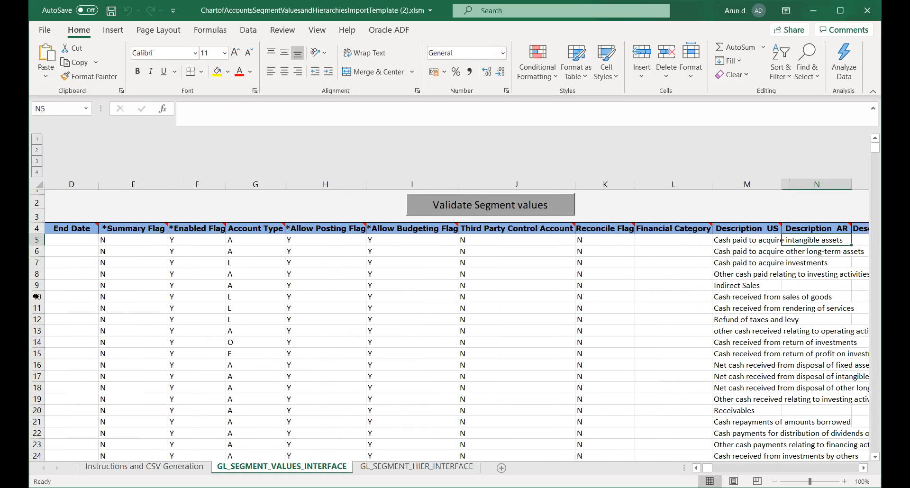
pyautogui.click(733, 241)
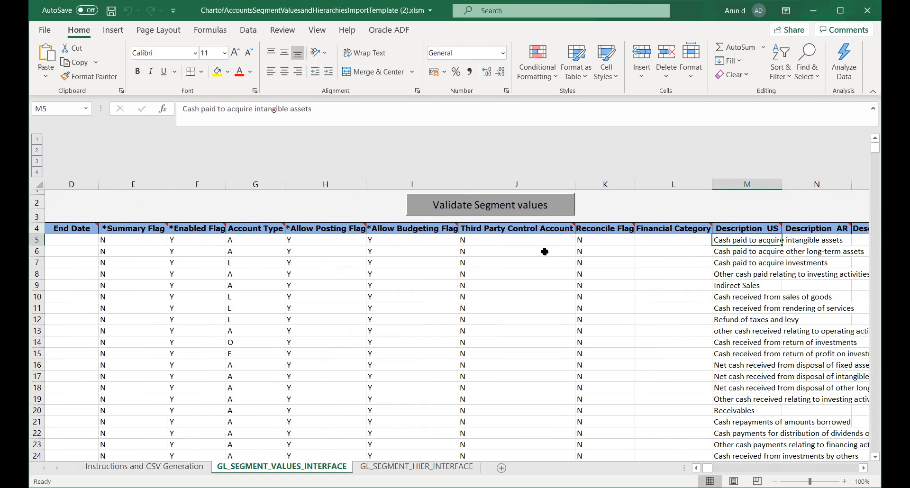
pyautogui.press('Left')
pyautogui.press('Left')
pyautogui.press('Left')
pyautogui.press('Left')
pyautogui.press('Left')
pyautogui.press('Left')
pyautogui.press('Left')
pyautogui.press('Left')
pyautogui.press('Left')
pyautogui.press('Left')
pyautogui.press('Left')
pyautogui.press('Left')
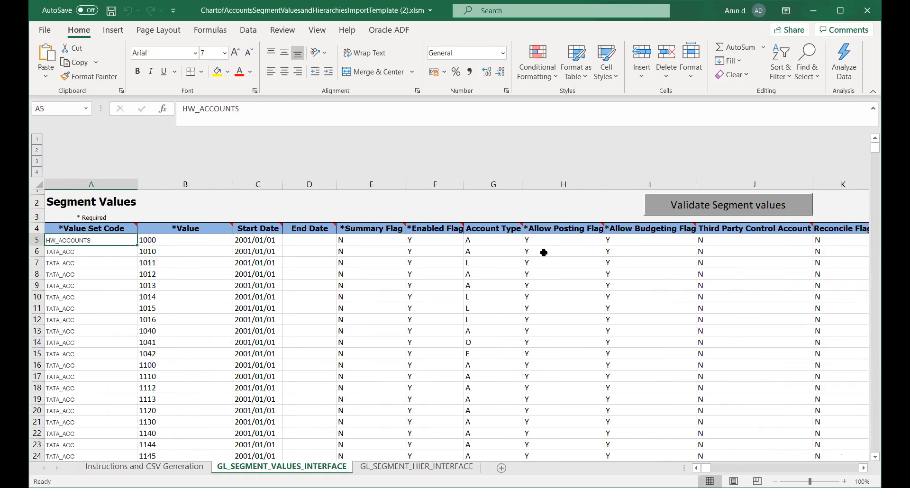
# Examine the first row's value, summary flag, account type, posting and budgeting flags, and the options available for Third Party Control Account
pyautogui.press('Right')
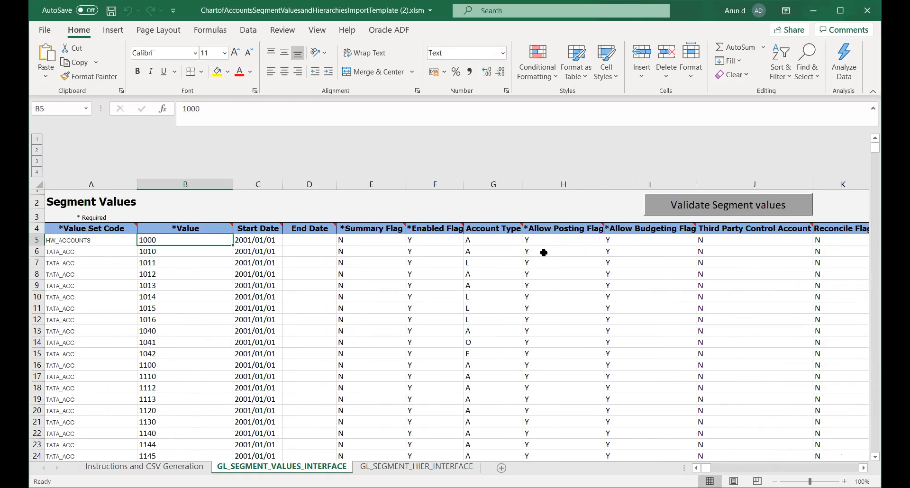
pyautogui.press('Right')
pyautogui.press('Right')
pyautogui.press('Right')
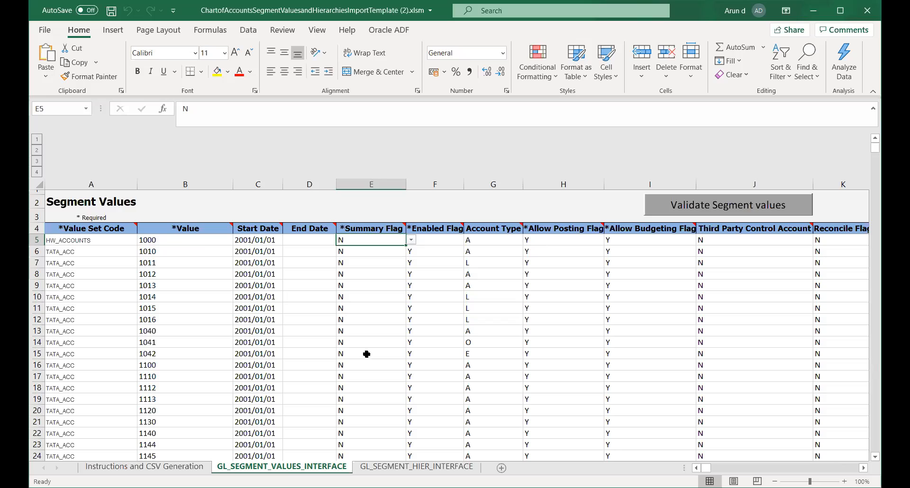
pyautogui.click(479, 242)
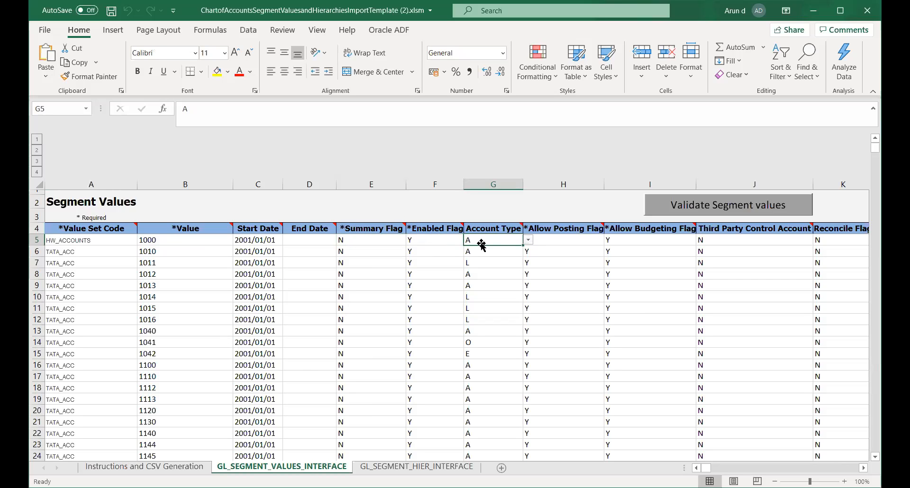
pyautogui.click(563, 242)
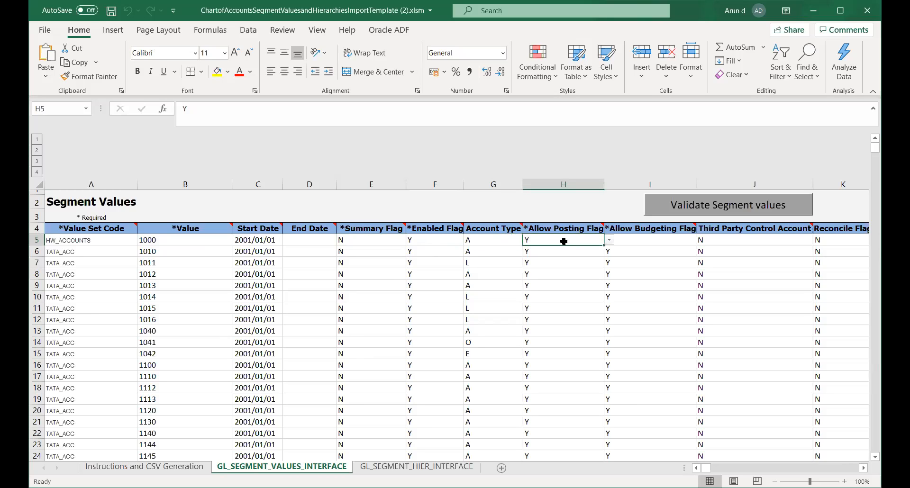
pyautogui.press('Tab')
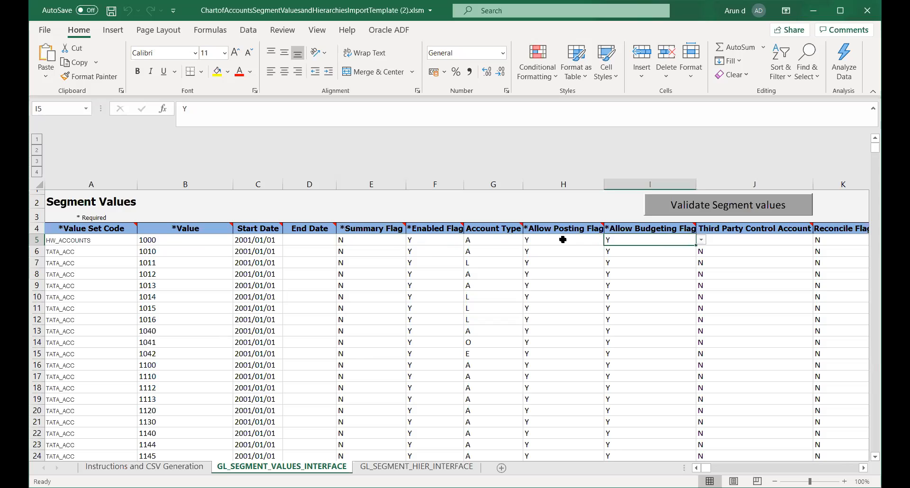
pyautogui.press('Tab')
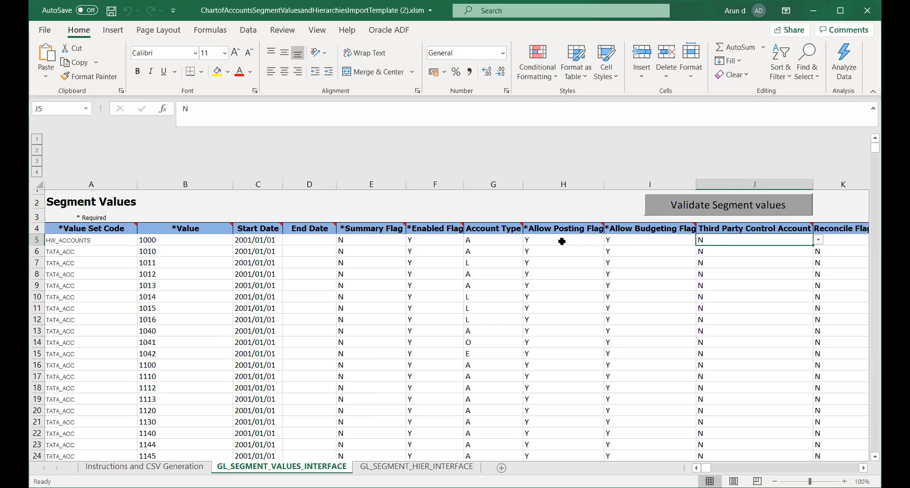
pyautogui.click(819, 240)
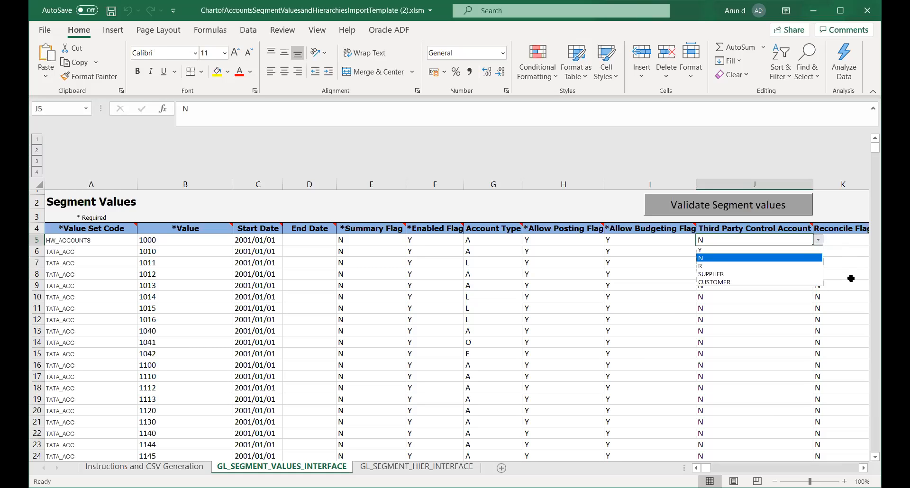
pyautogui.press('Escape')
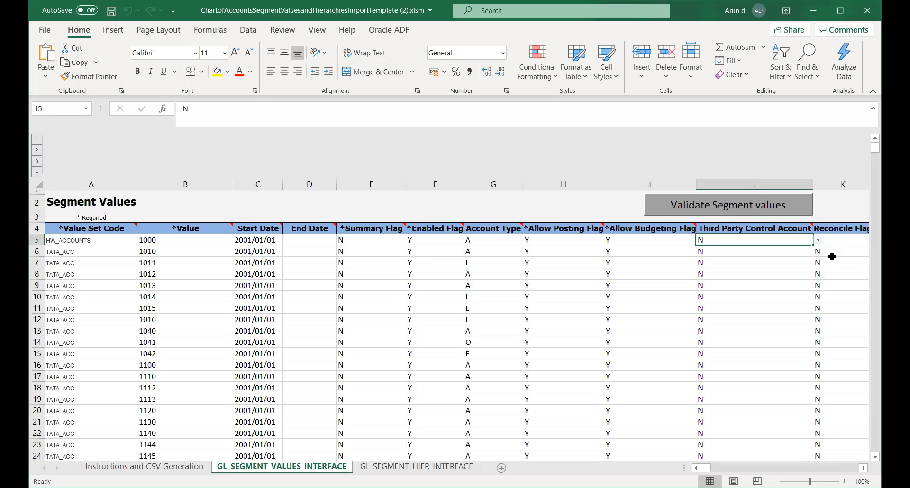
pyautogui.click(818, 240)
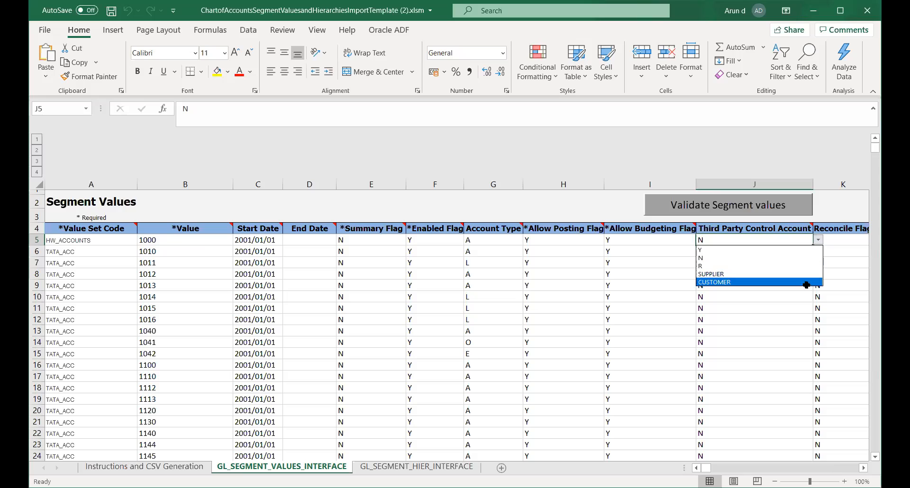
pyautogui.press('Escape')
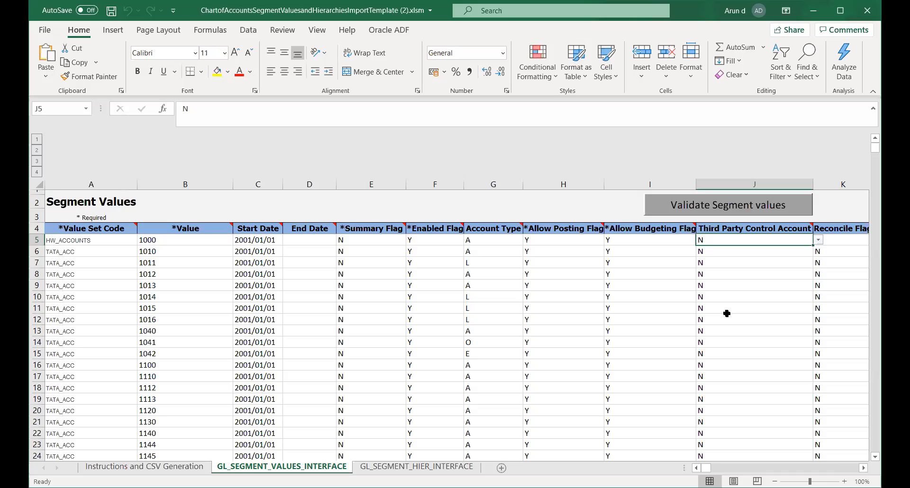
# Examine the first row's Reconcile Flag, Financial Category and the description columns for each language
pyautogui.press('Right')
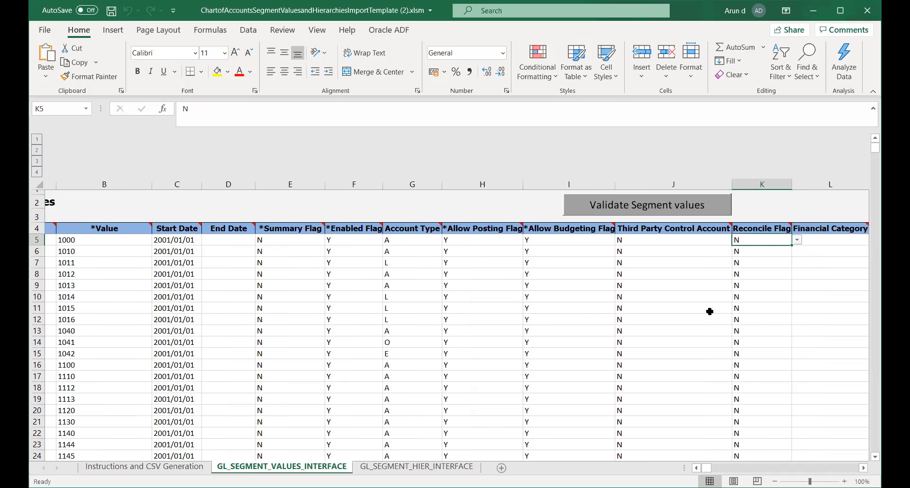
pyautogui.press('Right')
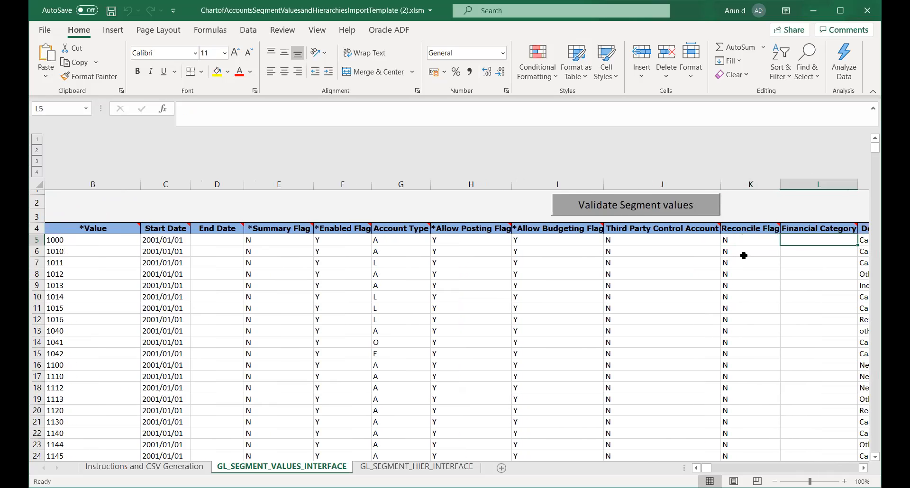
pyautogui.click(745, 245)
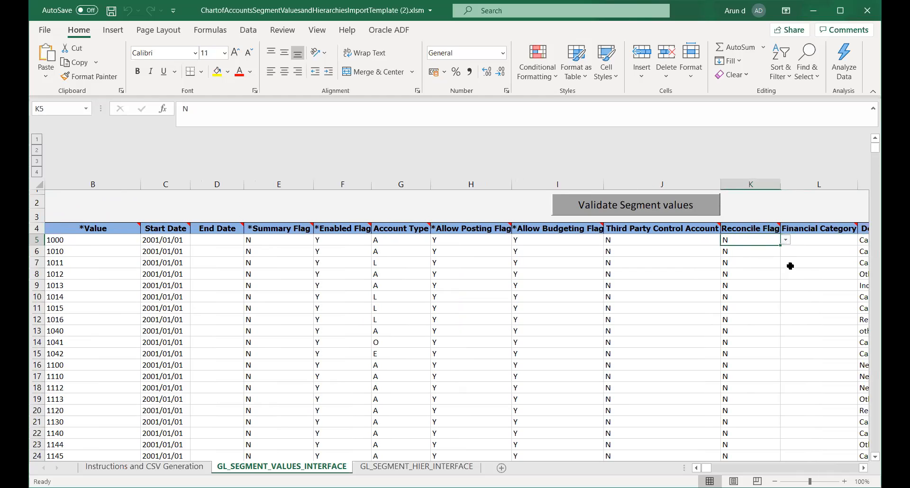
pyautogui.press('Right')
pyautogui.press('Right')
pyautogui.press('Right')
pyautogui.press('Right')
pyautogui.press('Right')
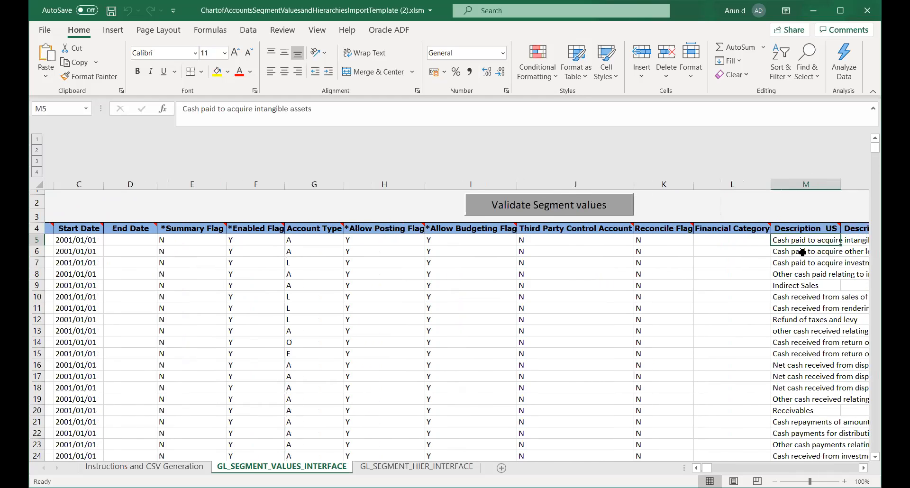
pyautogui.press('Right')
pyautogui.press('Right')
pyautogui.press('Right')
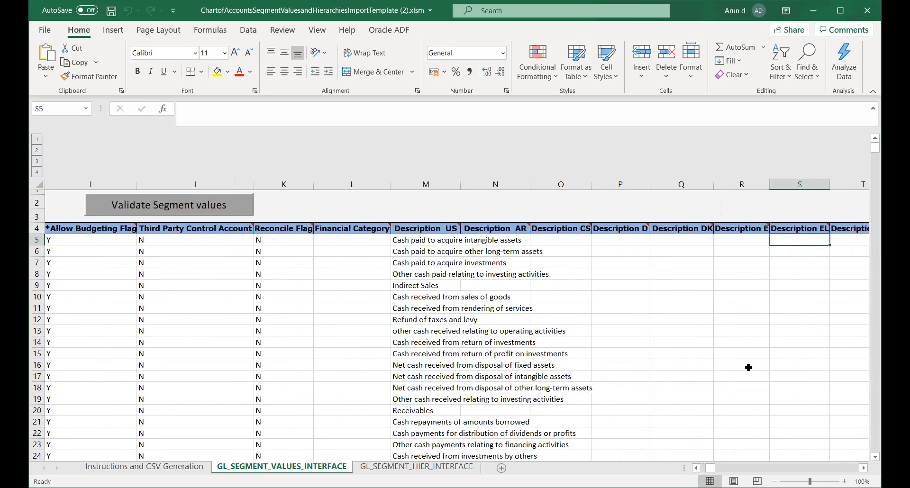
# Copy the HW_ACCOUNTS value set code into the remaining rows, A6 through A625, and save the workbook
pyautogui.moveTo(709, 471); pyautogui.dragTo(693, 469)
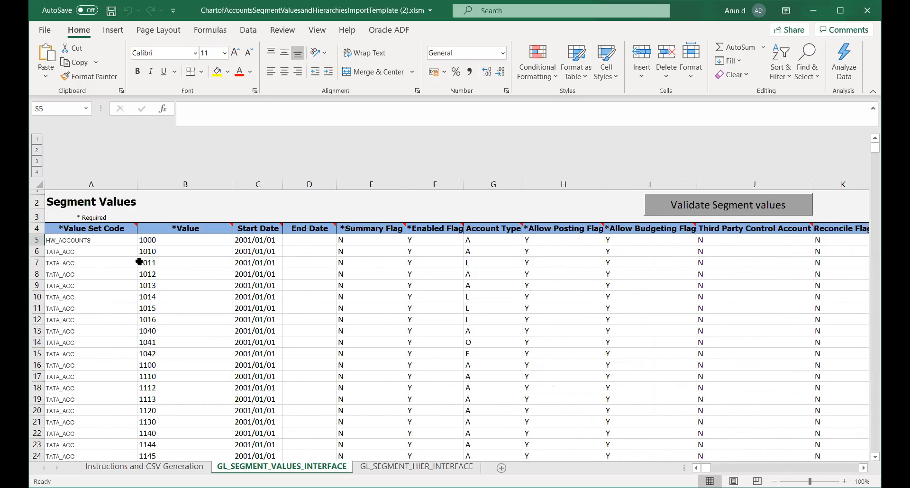
pyautogui.click(109, 239)
pyautogui.hotkey('ctrl', 'c')
pyautogui.moveTo(76, 254); pyautogui.dragTo(93, 389)
pyautogui.hotkey('ctrl', 'v')
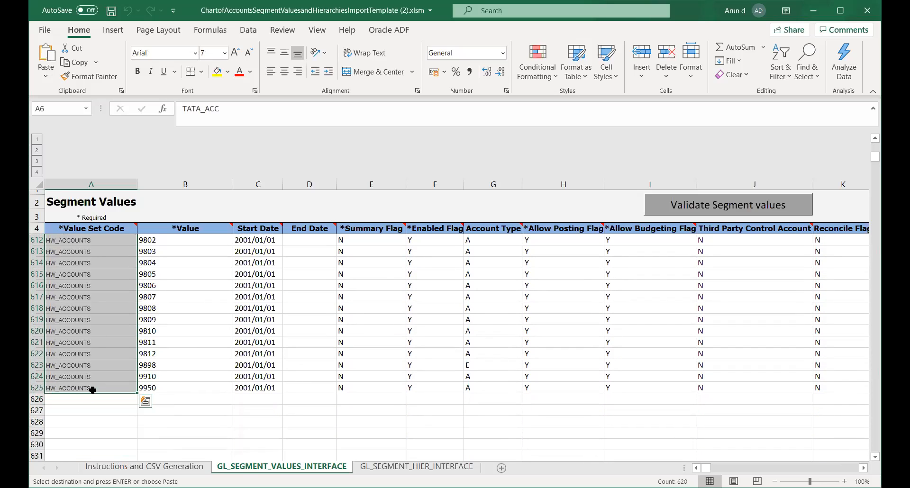
pyautogui.hotkey('ctrl', 's')
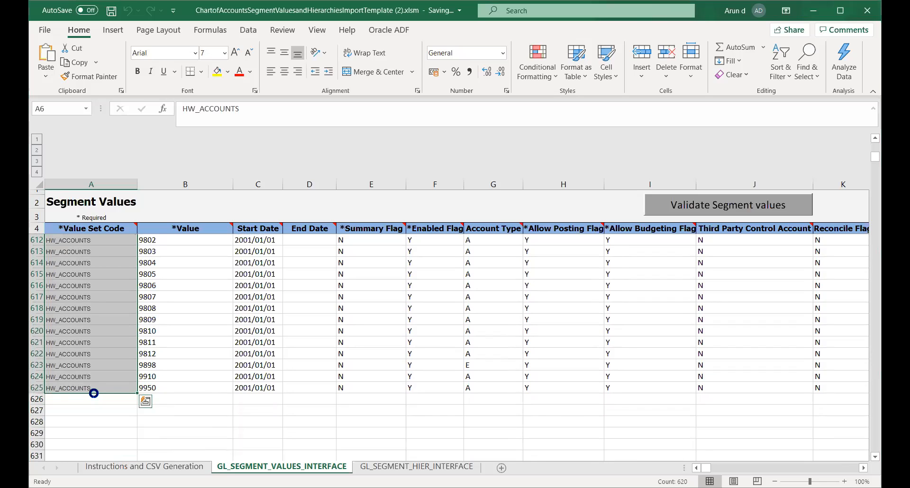
pyautogui.click(395, 285)
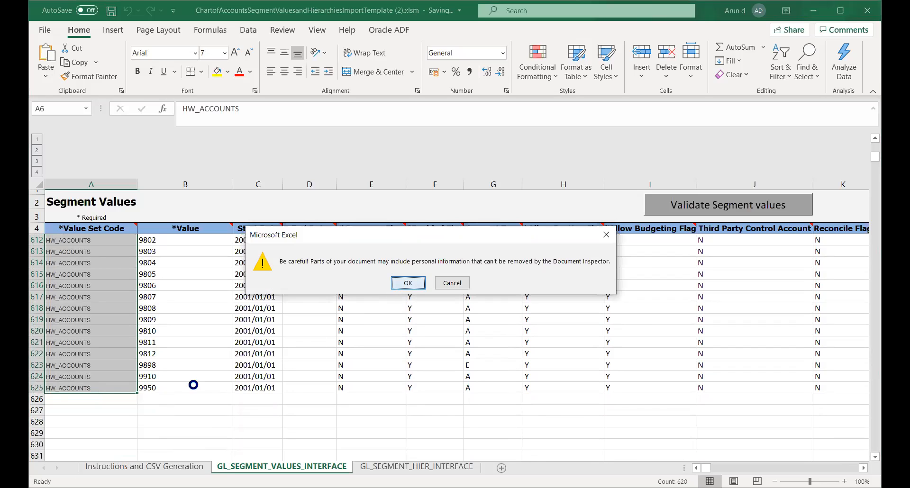
pyautogui.click(207, 412)
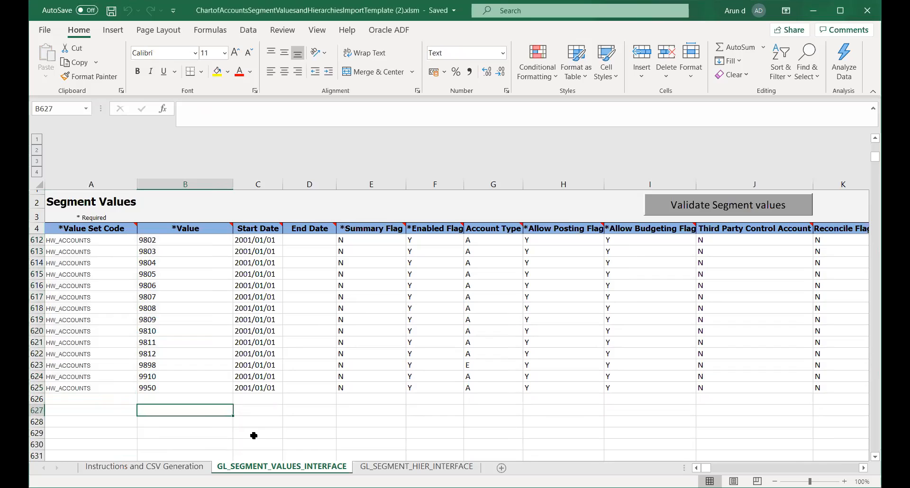
# On the GL_SEGMENT_HIER_INTERFACE sheet, set the first row's value set code to TATA_ACCOUNTS
pyautogui.click(407, 468)
pyautogui.click(126, 402)
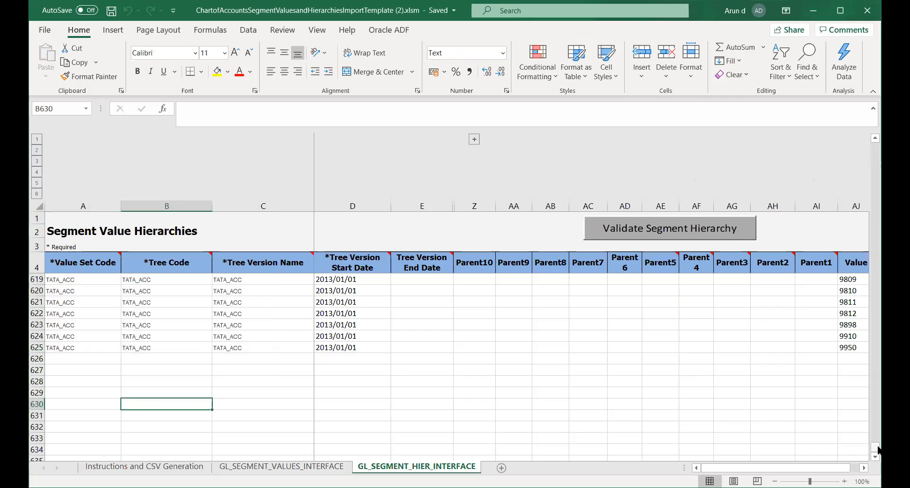
pyautogui.moveTo(877, 447); pyautogui.dragTo(877, 141)
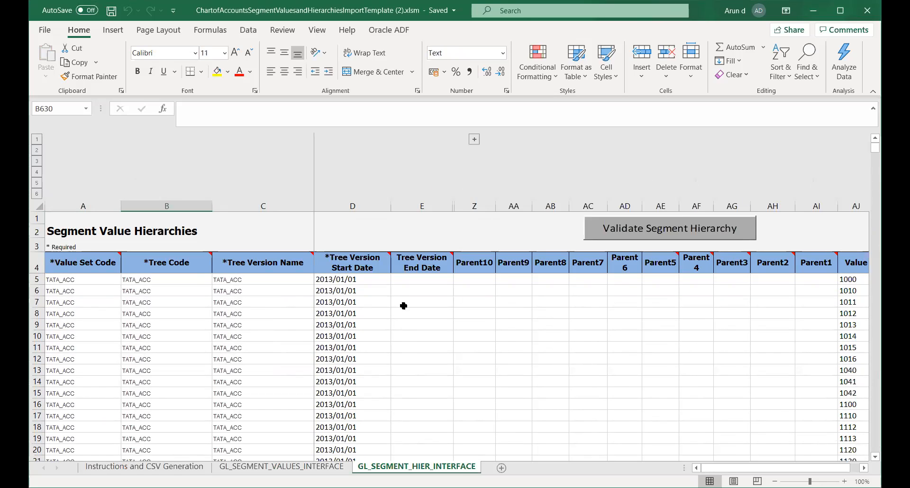
pyautogui.click(71, 281)
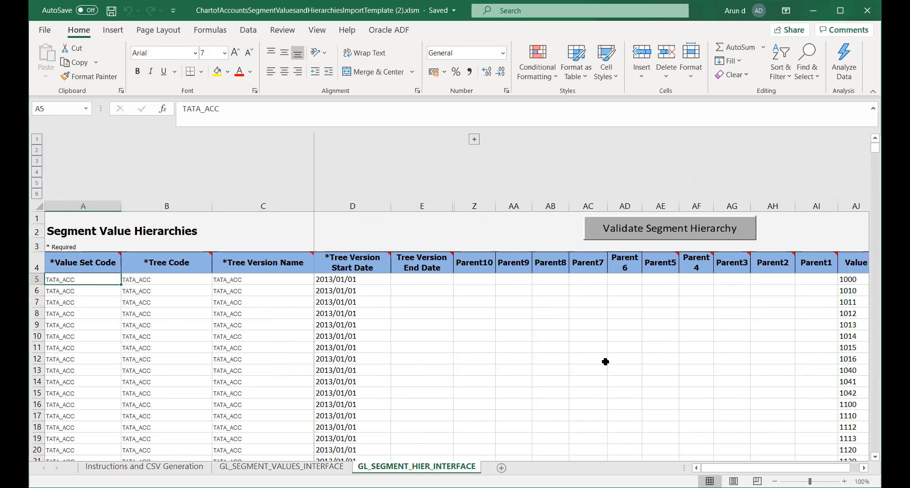
pyautogui.write('TATA')
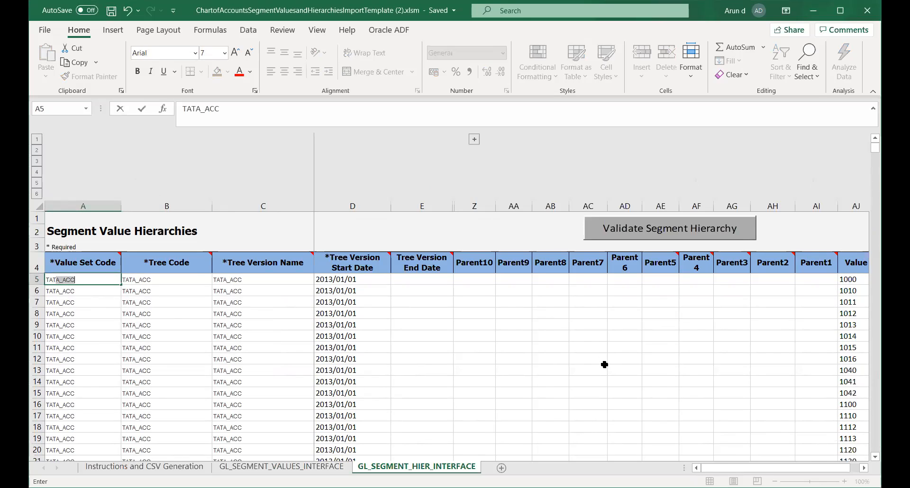
pyautogui.write('_ACCO')
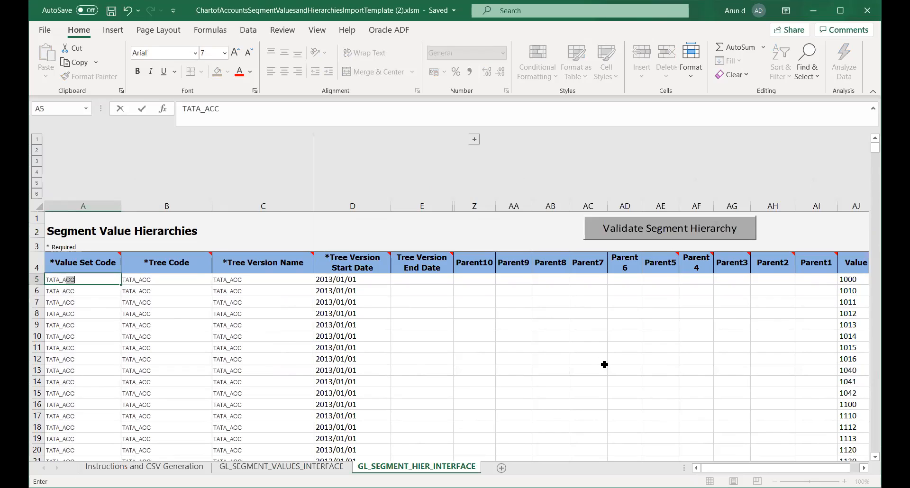
pyautogui.write('UNTS')
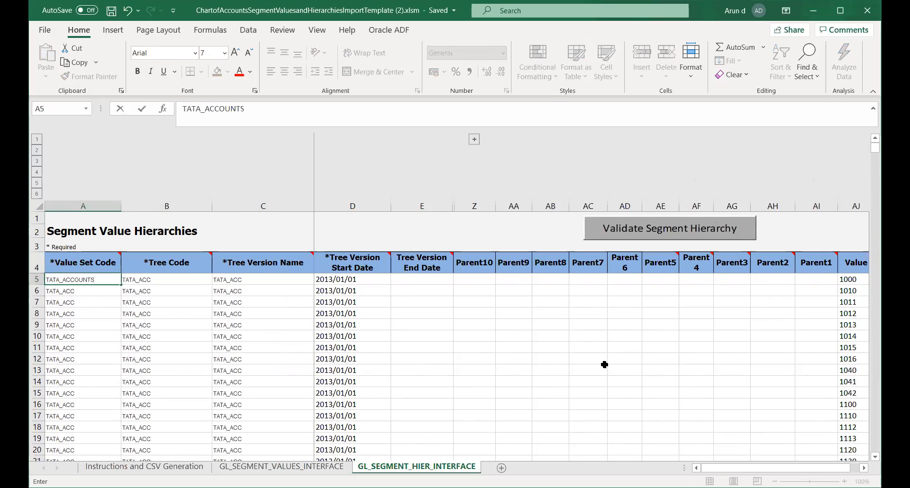
pyautogui.press('Tab')
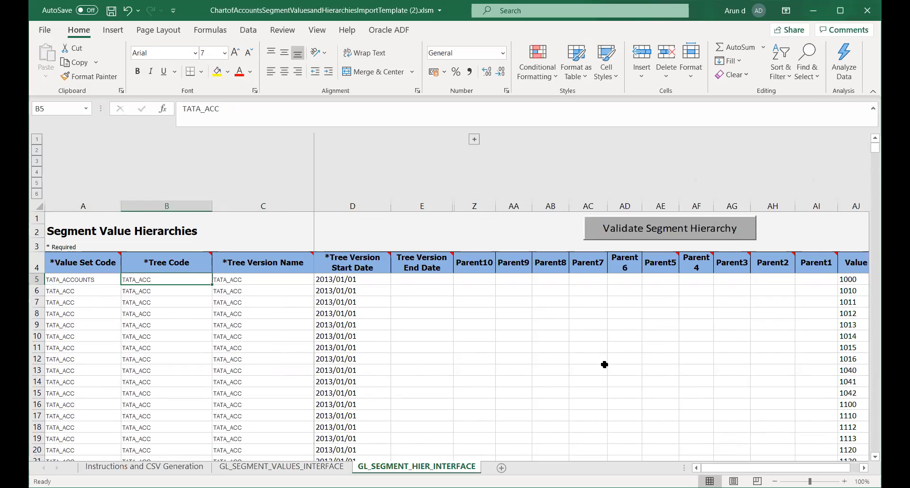
# Set the first hierarchy row's tree code and tree version name to TATA_ACCOUNTS
pyautogui.write('TATA_ACCOUNTS')
pyautogui.press('Tab')
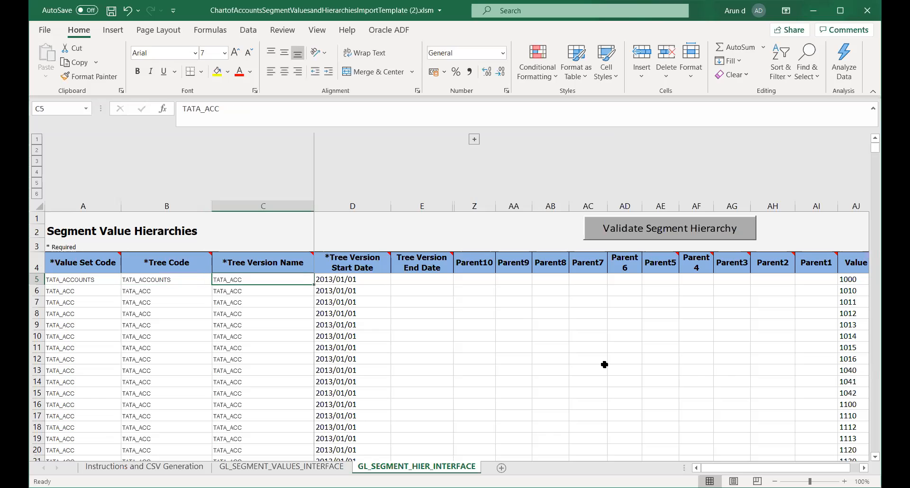
pyautogui.write('TATA')
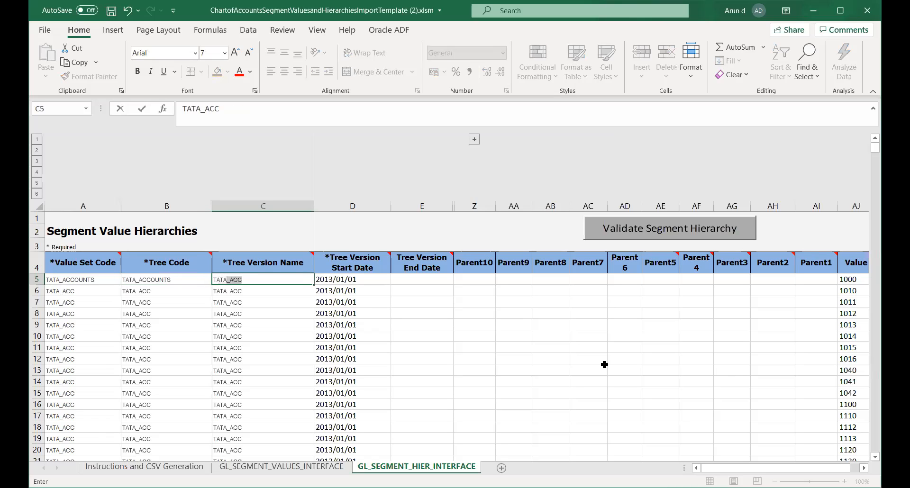
pyautogui.write('_ACCOUNTS')
pyautogui.press('Tab')
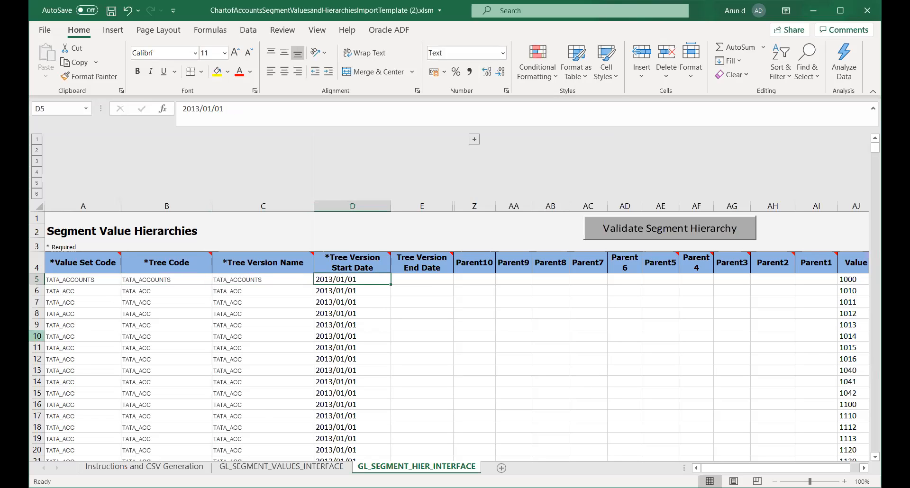
# Copy the first row's value set code, tree code and tree version name into rows 6 through 625 and save the workbook
pyautogui.moveTo(58, 283); pyautogui.dragTo(230, 281)
pyautogui.hotkey('ctrl', 'c')
pyautogui.moveTo(75, 295); pyautogui.dragTo(83, 388)
pyautogui.hotkey('ctrl', 'v')
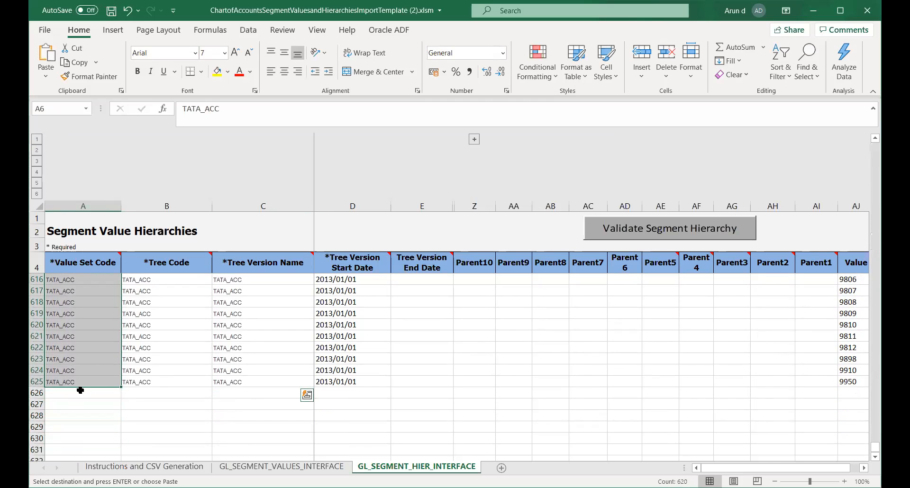
pyautogui.hotkey('ctrl', 's')
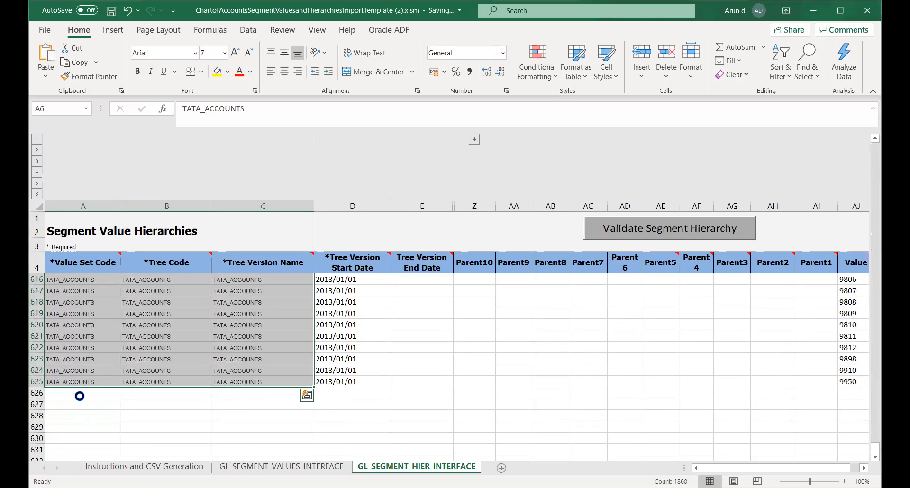
pyautogui.click(407, 283)
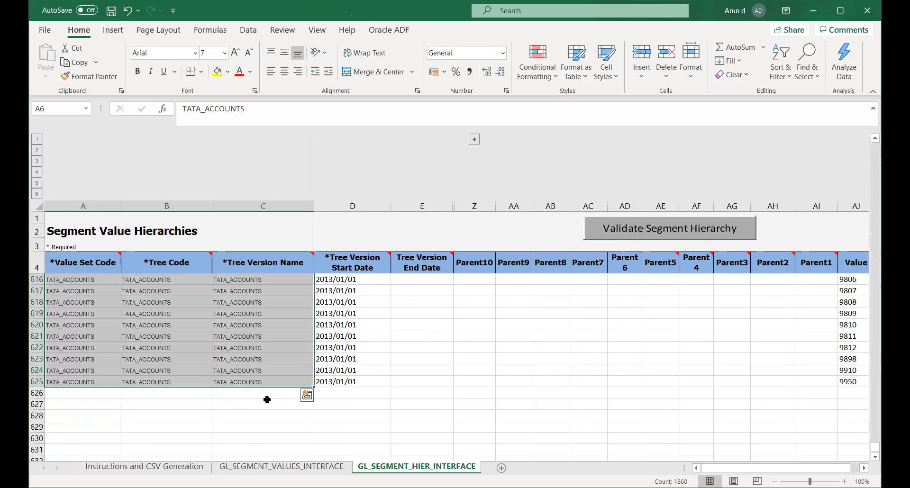
pyautogui.click(260, 403)
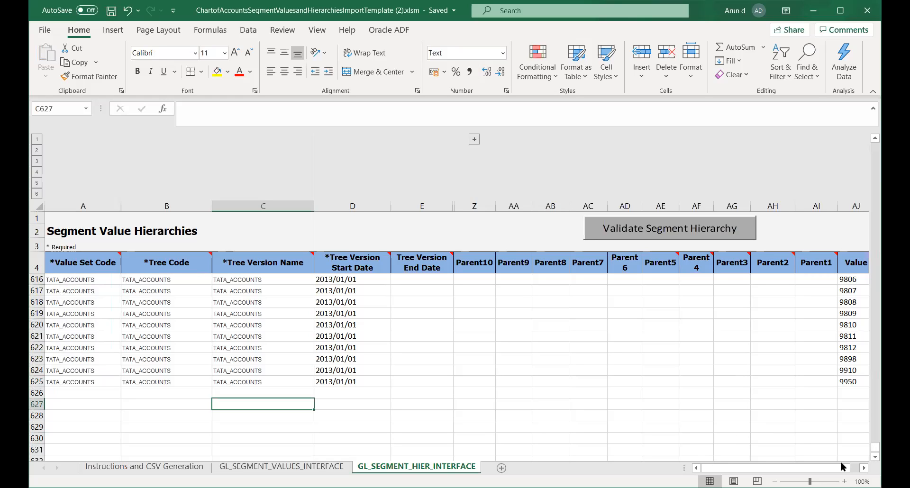
# Examine the hierarchy sheet's Value column and the Parent1 to Parent10 columns, starting from the first data row
pyautogui.click(863, 468)
pyautogui.click(863, 468)
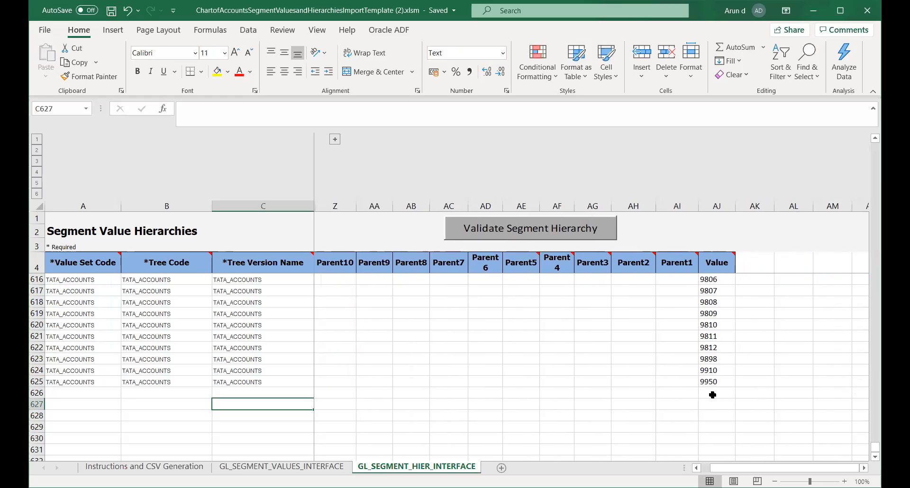
pyautogui.scroll(2, 663, 353)
pyautogui.scroll(16, 664, 353)
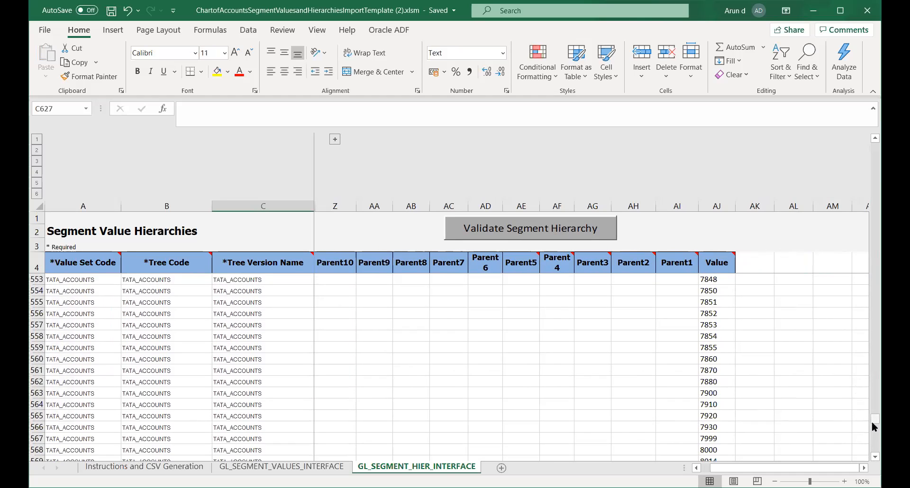
pyautogui.moveTo(871, 420); pyautogui.dragTo(849, 147)
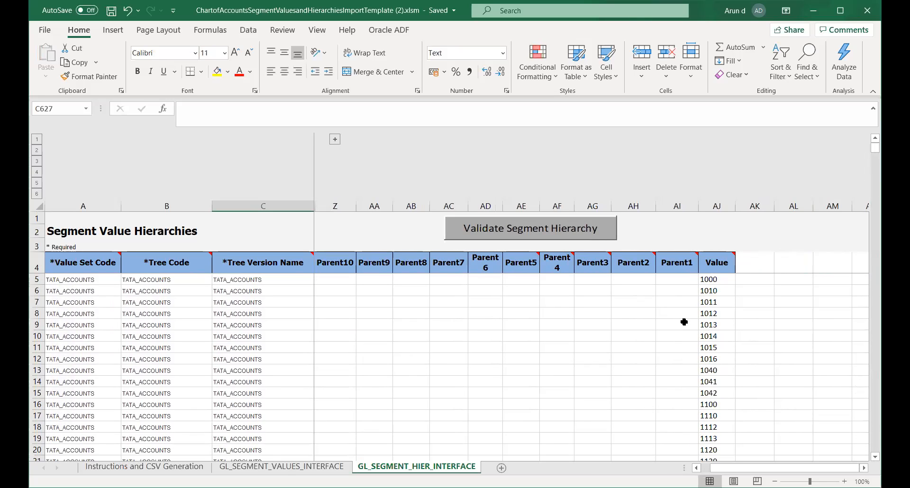
pyautogui.click(711, 279)
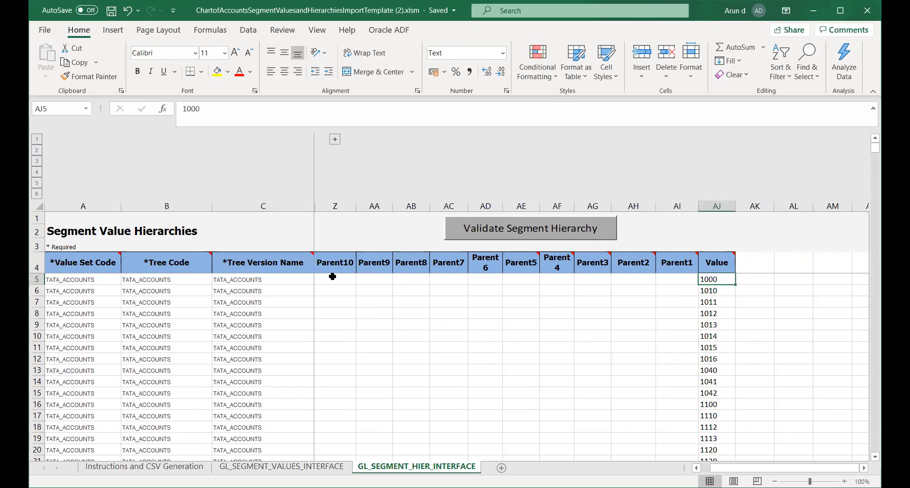
pyautogui.click(675, 279)
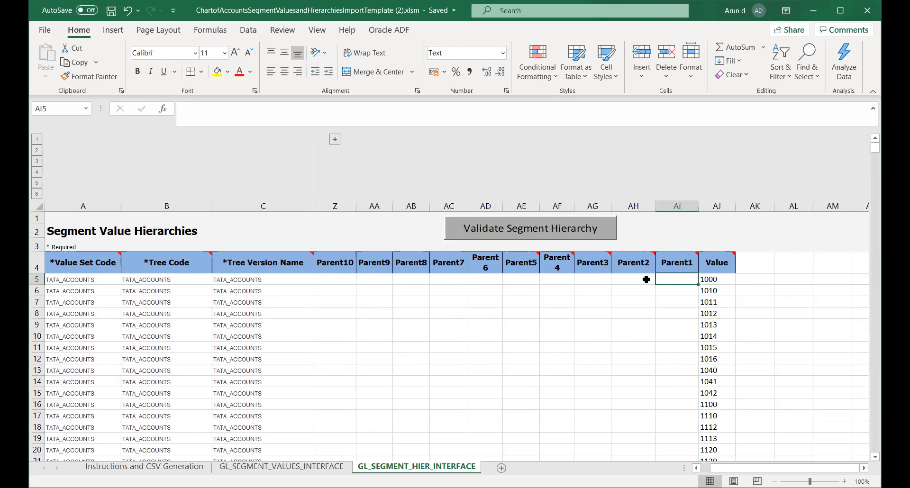
pyautogui.click(645, 279)
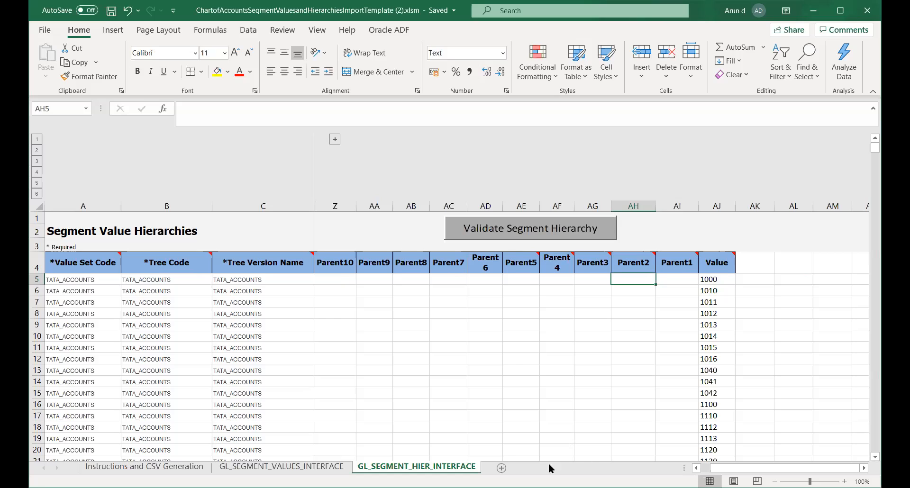
pyautogui.hotkey('alt', 'Tab')
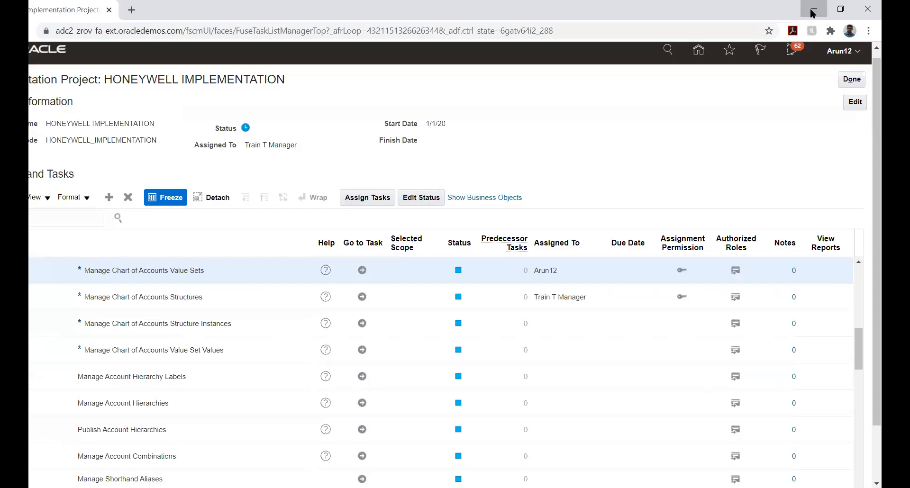
pyautogui.click(813, 11)
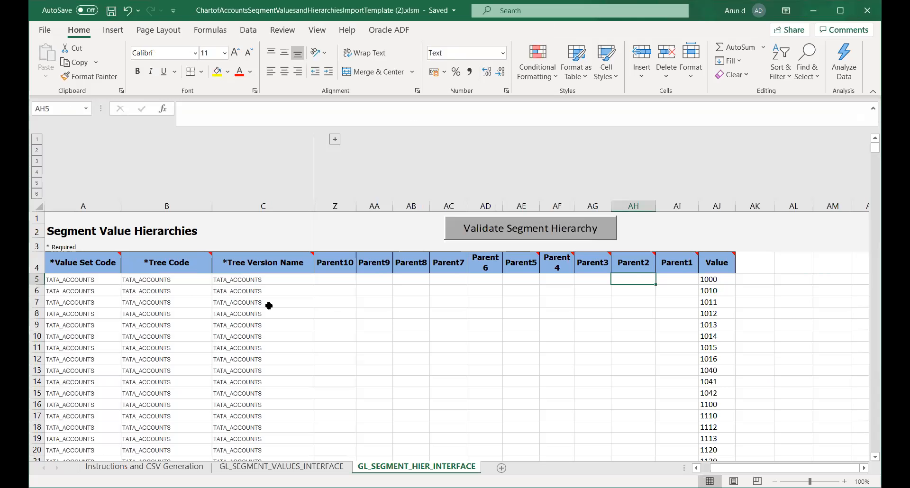
pyautogui.click(156, 282)
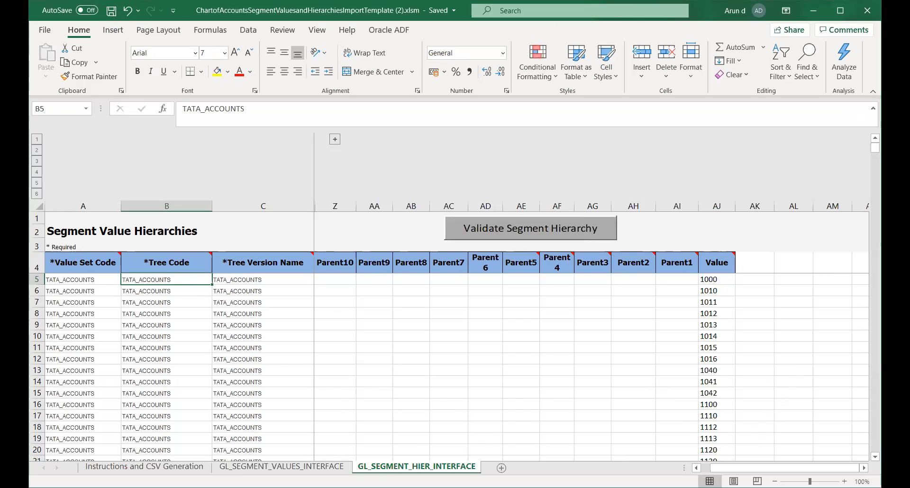
pyautogui.hotkey('alt', 'Tab')
pyautogui.hotkey('alt', 'Tab')
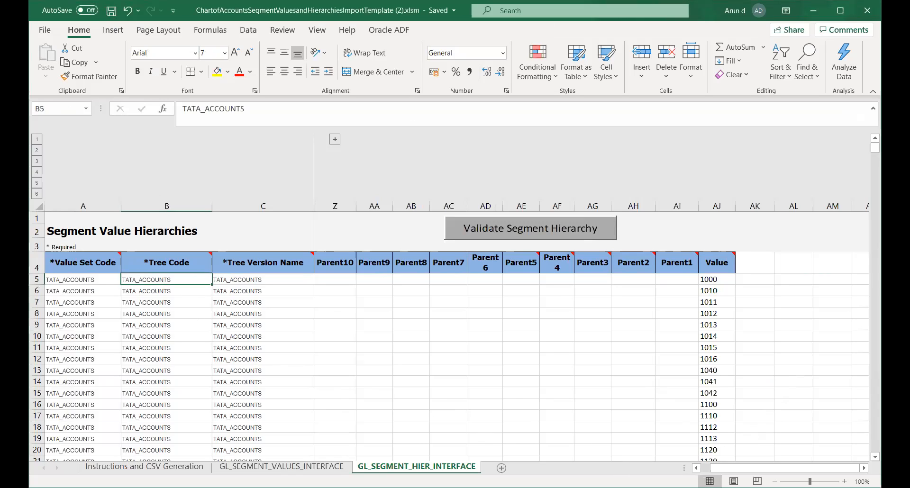
pyautogui.hotkey('alt', 'Tab')
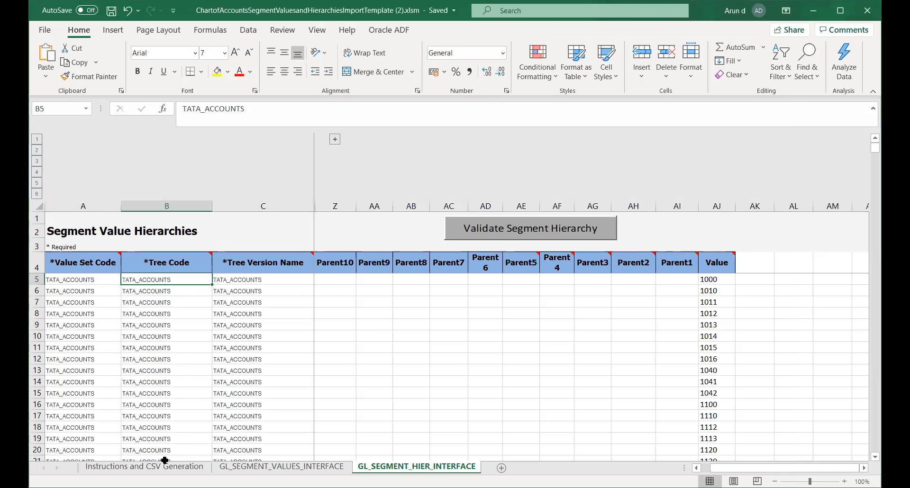
# Generate the CSV files from the Instructions and CSV Generation sheet and browse to the Documents folder for saving
pyautogui.click(138, 467)
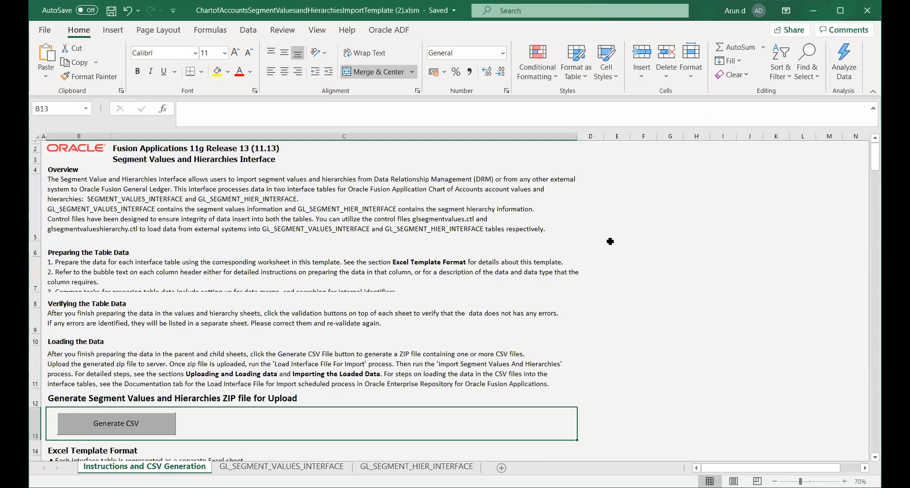
pyautogui.click(100, 419)
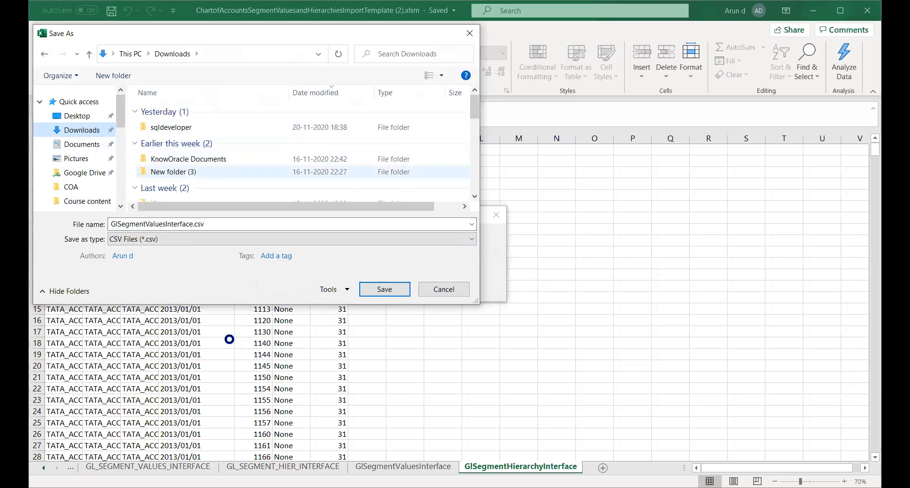
pyautogui.click(71, 187)
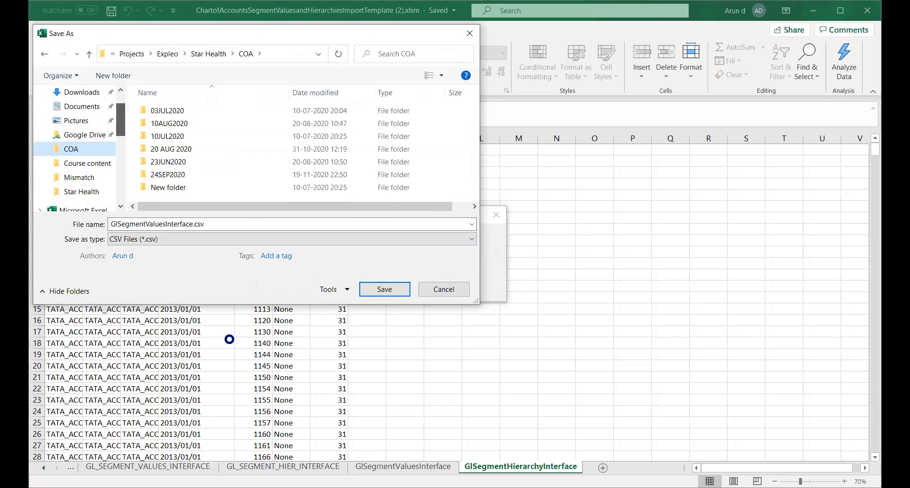
pyautogui.click(81, 121)
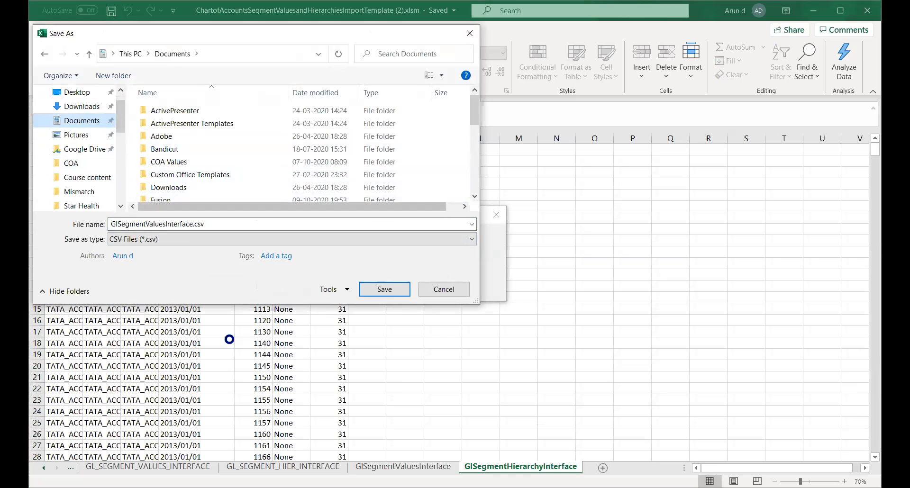
# Create a folder named HONEYWELL COA in Documents and open it as the save location for GlSegmentValuesInterface.csv
pyautogui.rightClick(467, 183)
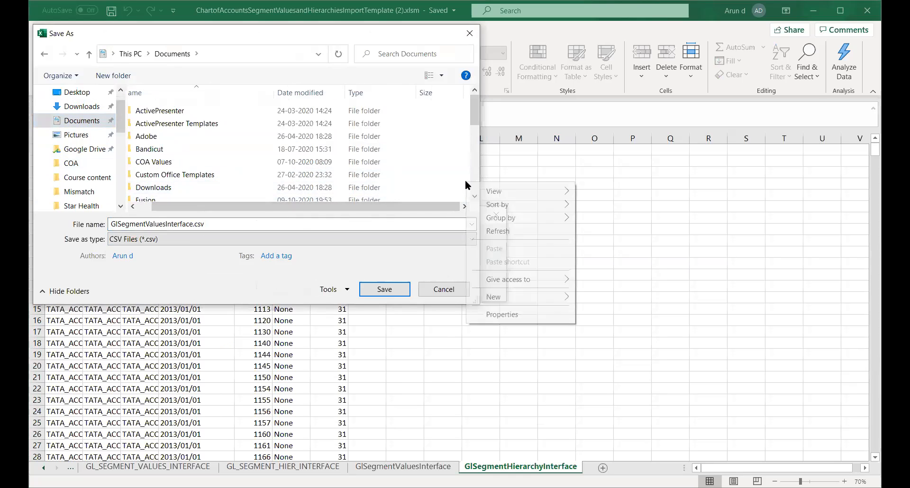
pyautogui.moveTo(508, 296)
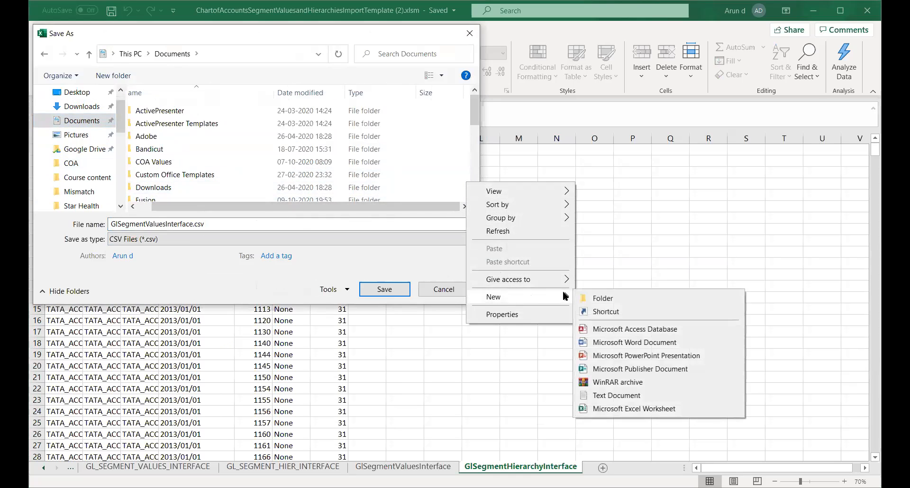
pyautogui.click(601, 299)
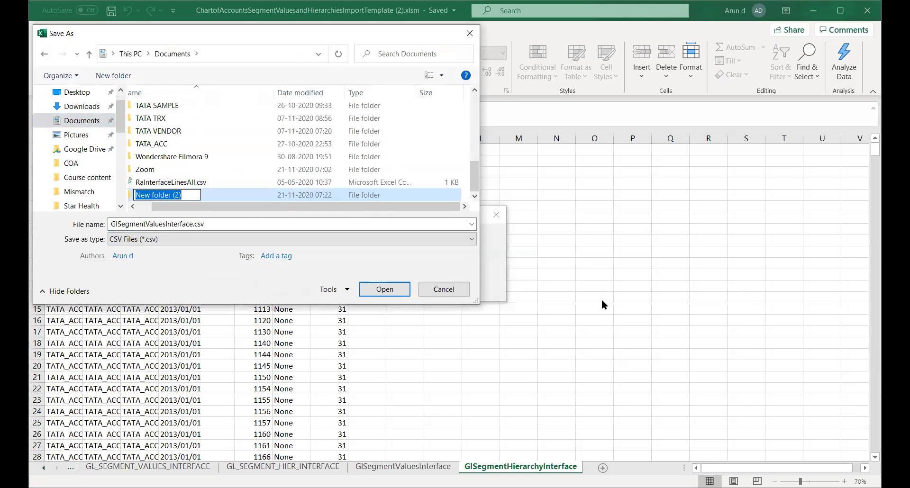
pyautogui.write('HO')
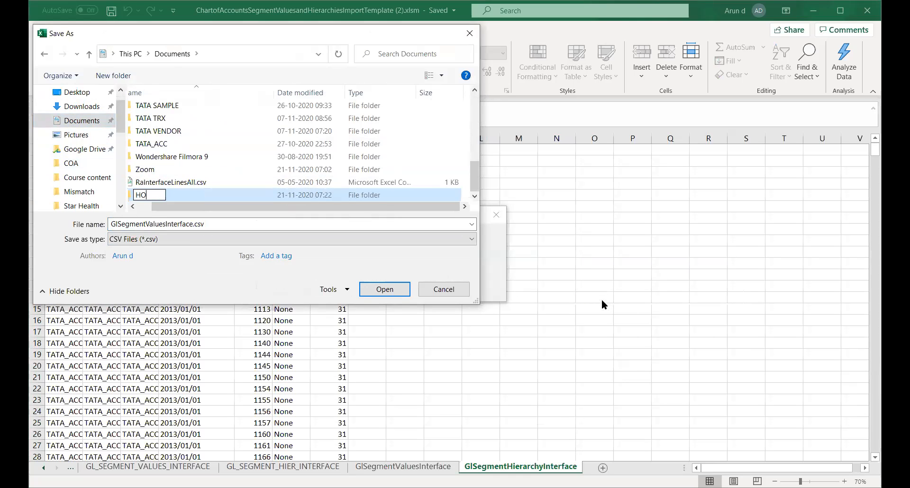
pyautogui.write('NEYWELL')
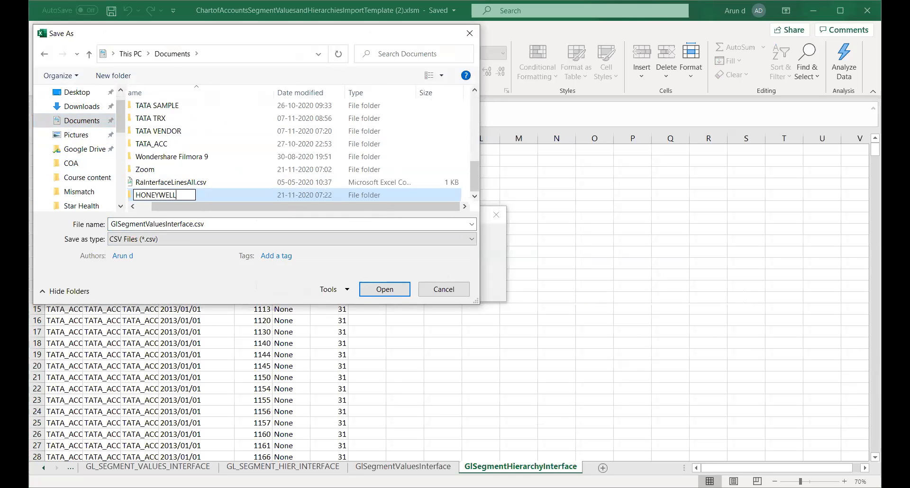
pyautogui.write(' COA')
pyautogui.press('Return')
pyautogui.press('Return')
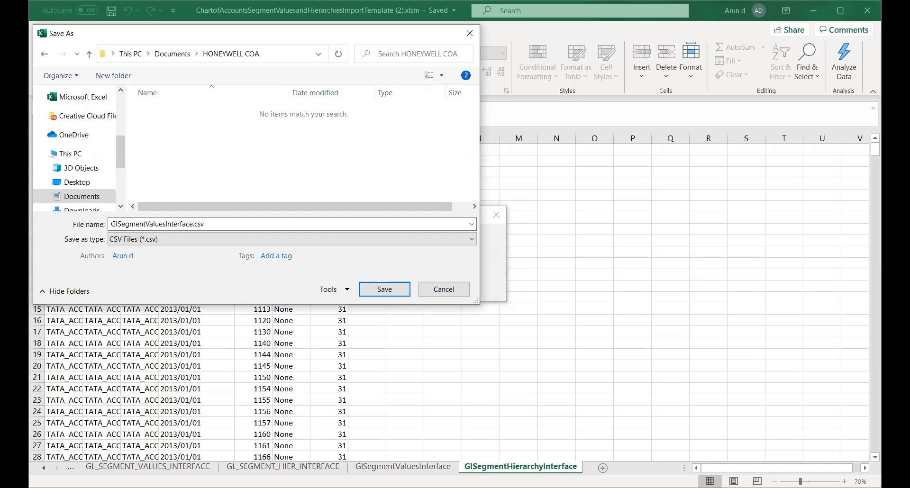
# Save GlSegmentValuesInterface.csv and GlSegmentHierInterface.csv in HONEYWELL COA, and the ZIP file in a new subfolder named New folder
pyautogui.click(385, 289)
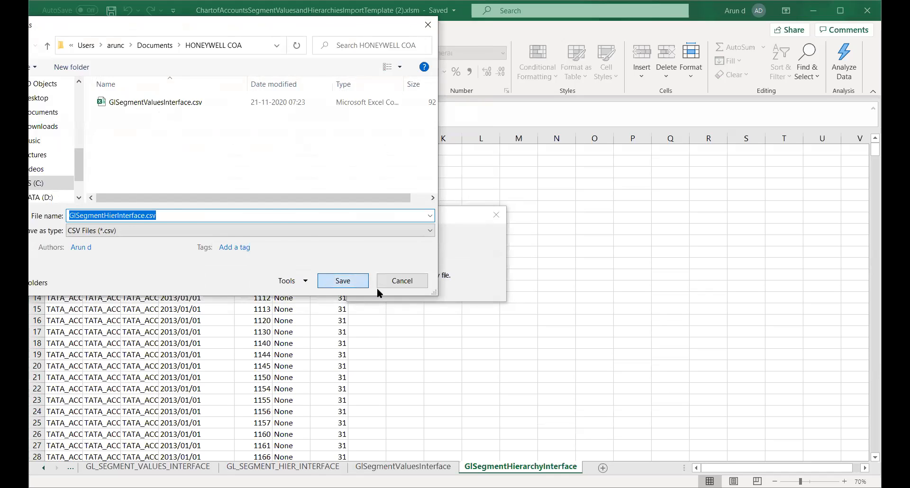
pyautogui.click(343, 281)
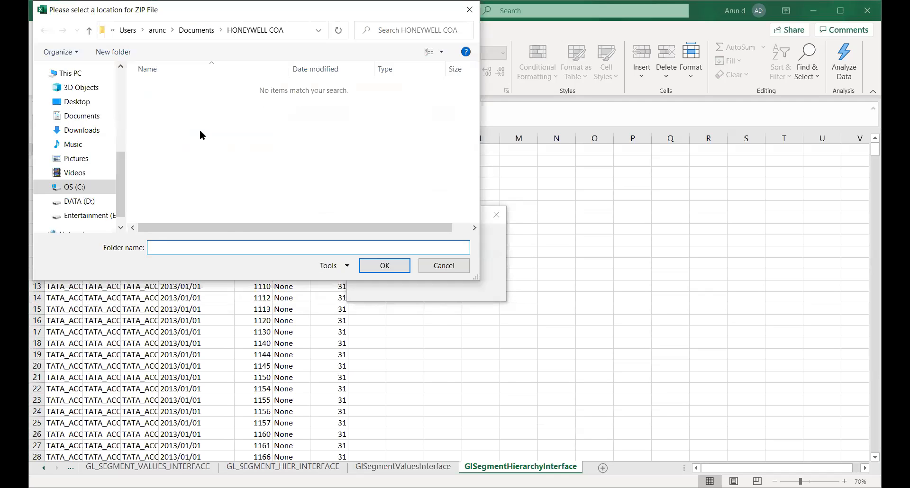
pyautogui.rightClick(205, 116)
pyautogui.moveTo(286, 245)
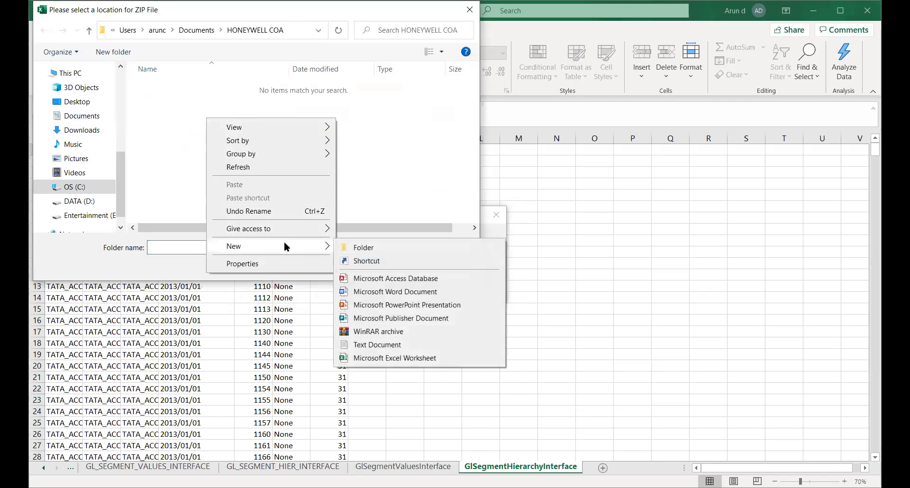
pyautogui.click(356, 246)
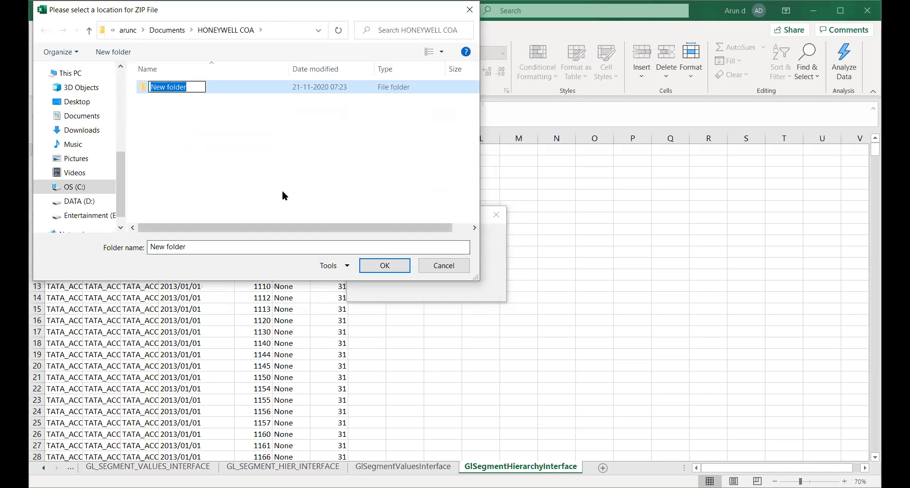
pyautogui.press('Return')
pyautogui.press('Return')
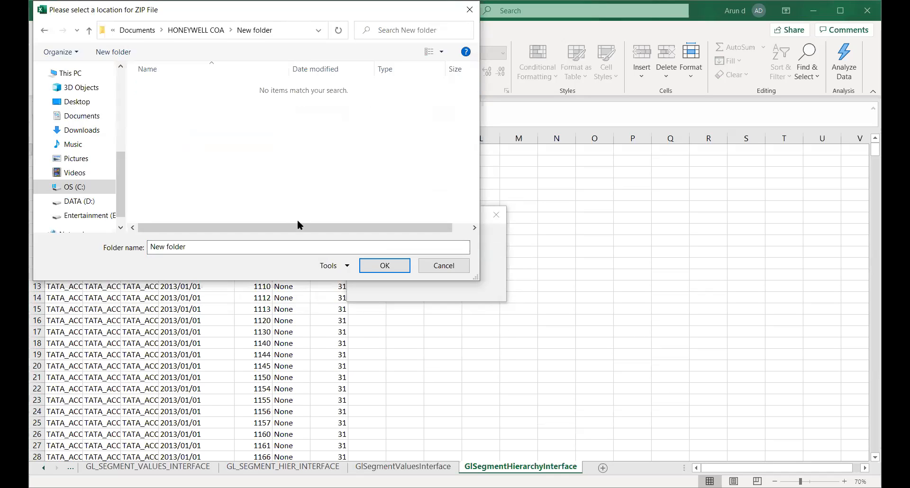
pyautogui.click(374, 265)
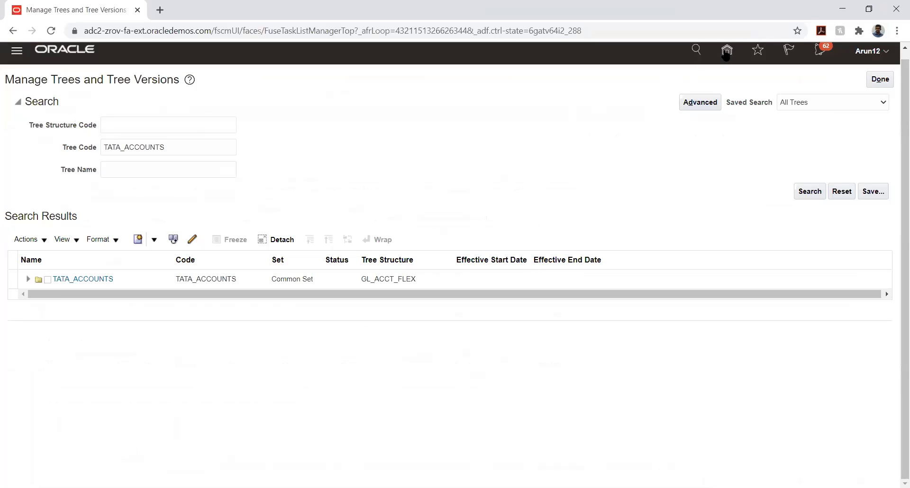
# Switch to Oracle Applications in the browser and open Scheduled Processes from the Tools group
pyautogui.click(726, 51)
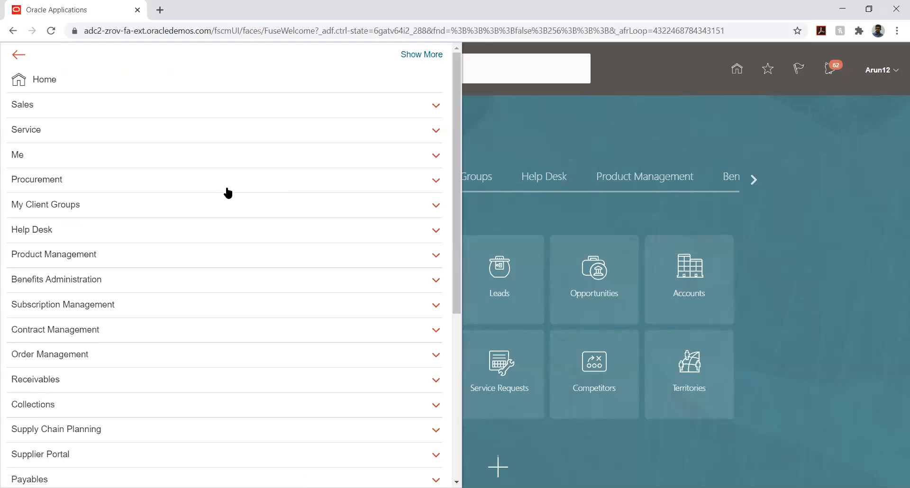
pyautogui.scroll(-6, 228, 192)
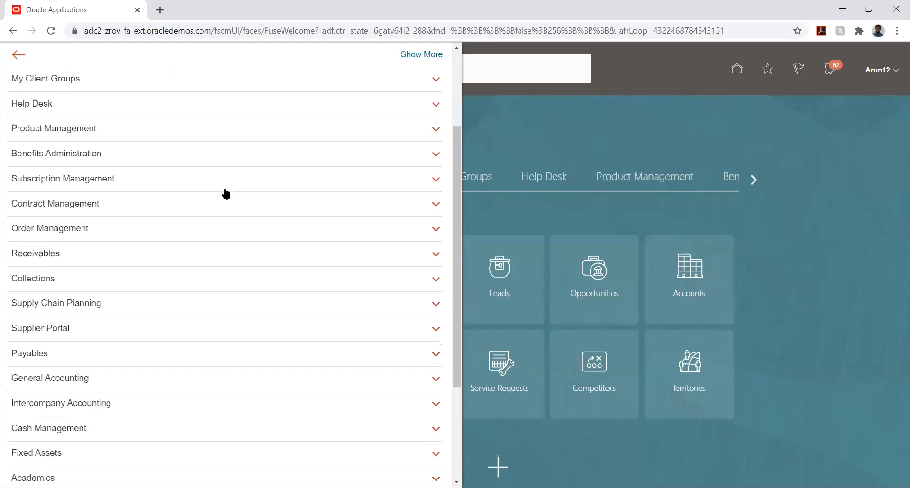
pyautogui.click(192, 400)
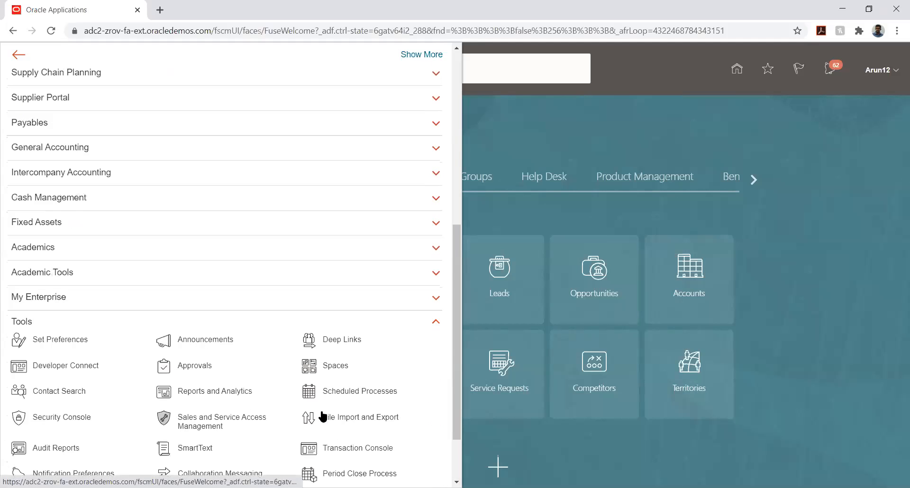
pyautogui.click(358, 391)
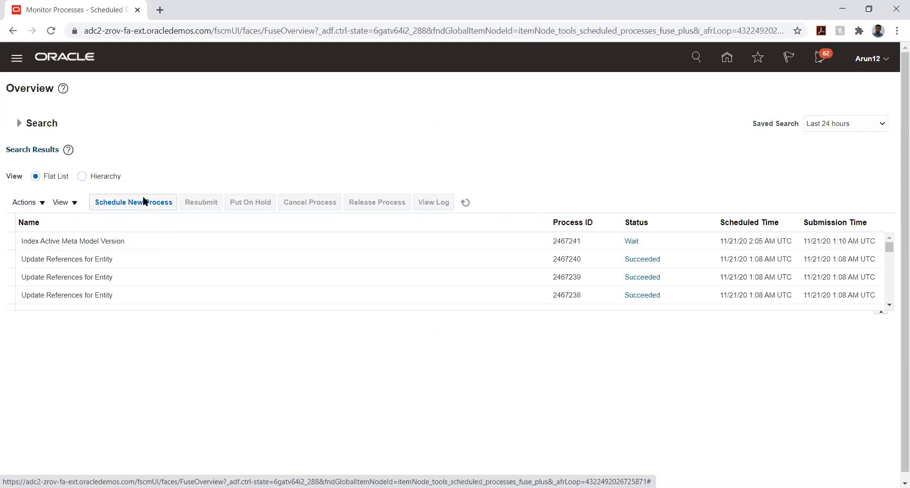
# Start scheduling a new job with the name Load Interface File for Import, found with LOAD INTER%
pyautogui.click(161, 202)
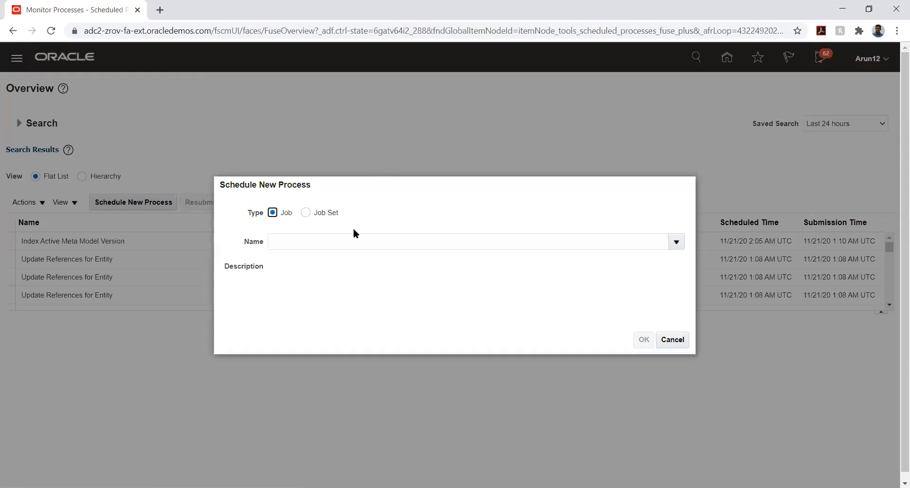
pyautogui.click(353, 238)
pyautogui.write('LO')
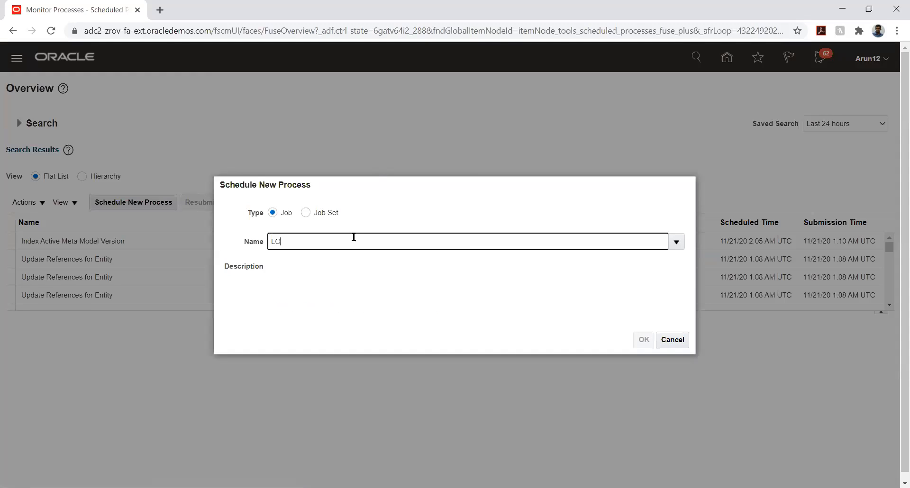
pyautogui.write('AD INTER%')
pyautogui.press('Tab')
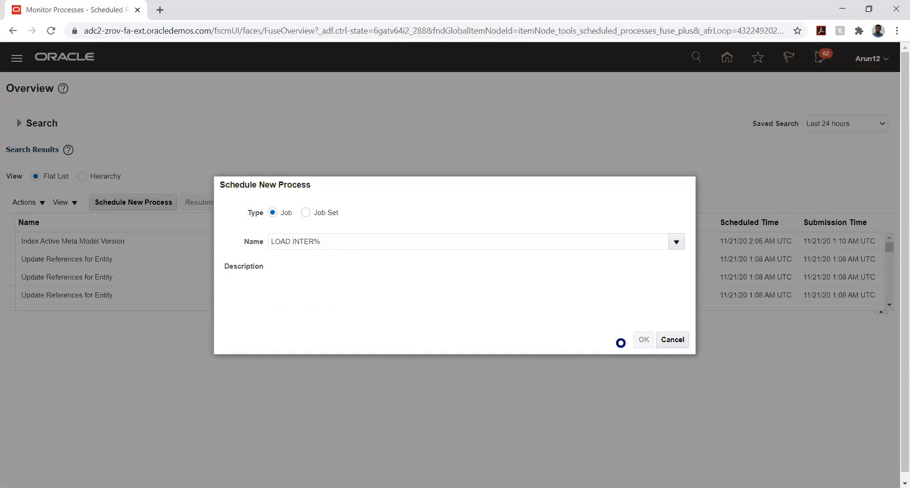
pyautogui.rightClick(620, 343)
pyautogui.click(616, 345)
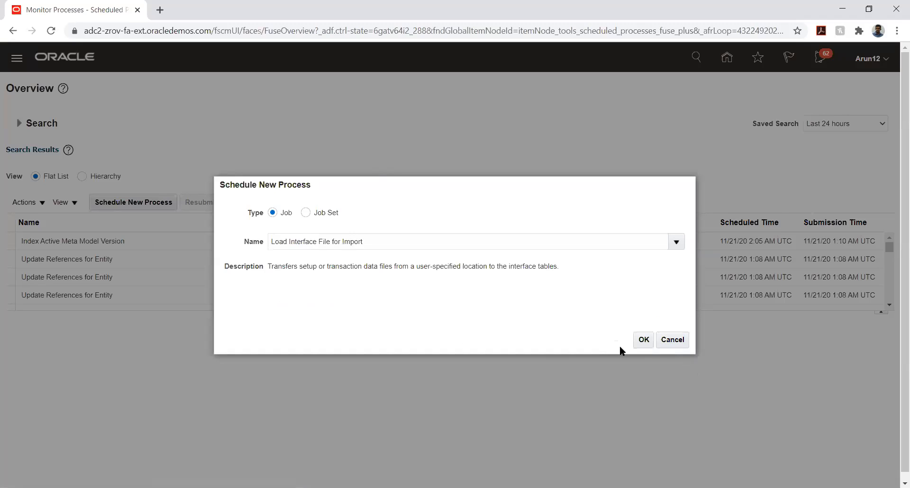
pyautogui.click(643, 340)
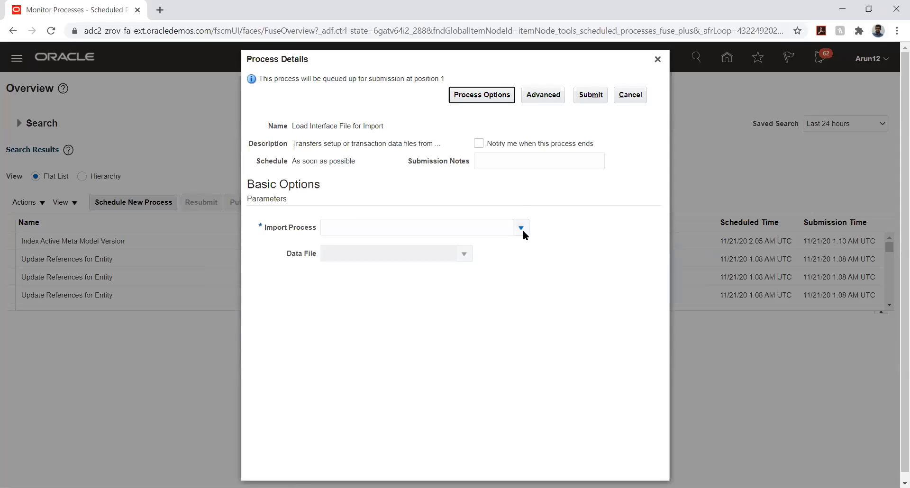
# Search the import processes for Import% and choose Import Segment Values and Hierarchies as the import process
pyautogui.click(522, 229)
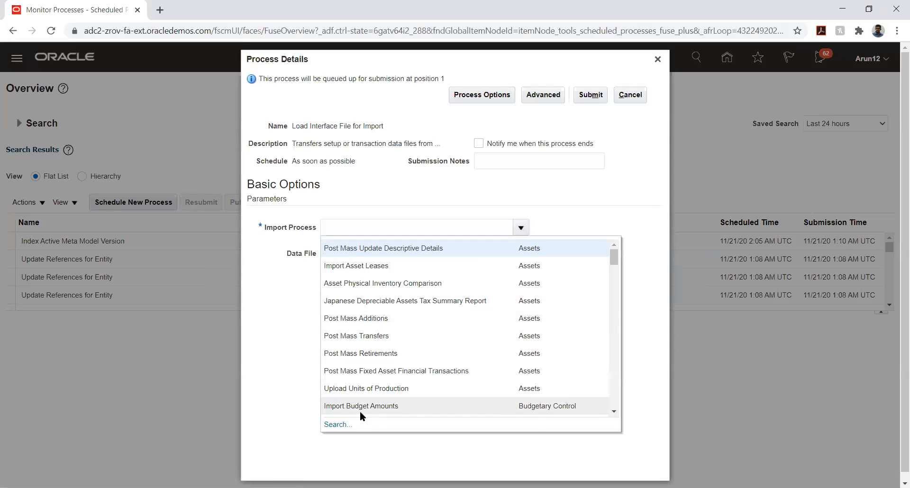
pyautogui.click(337, 425)
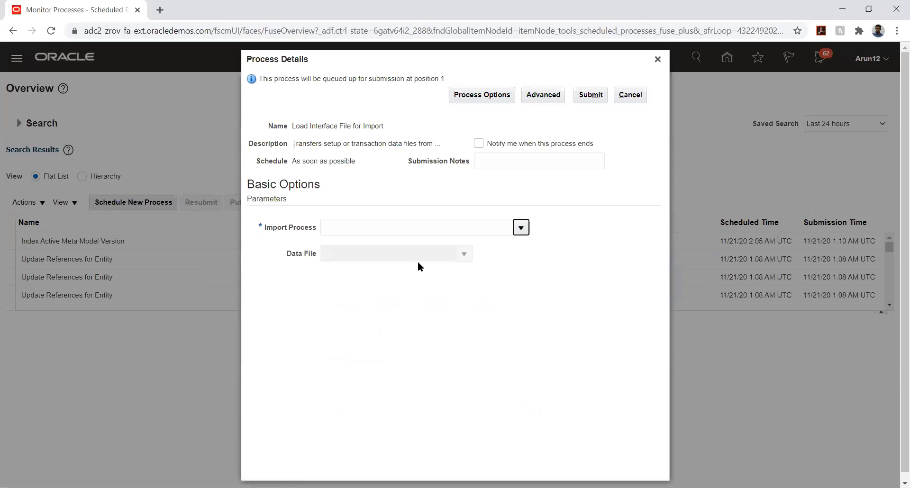
pyautogui.click(421, 252)
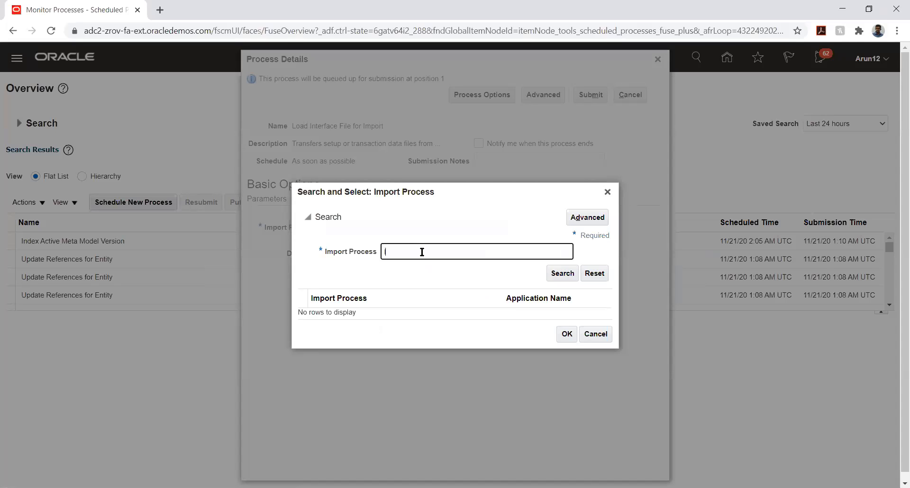
pyautogui.write('Import%')
pyautogui.press('Return')
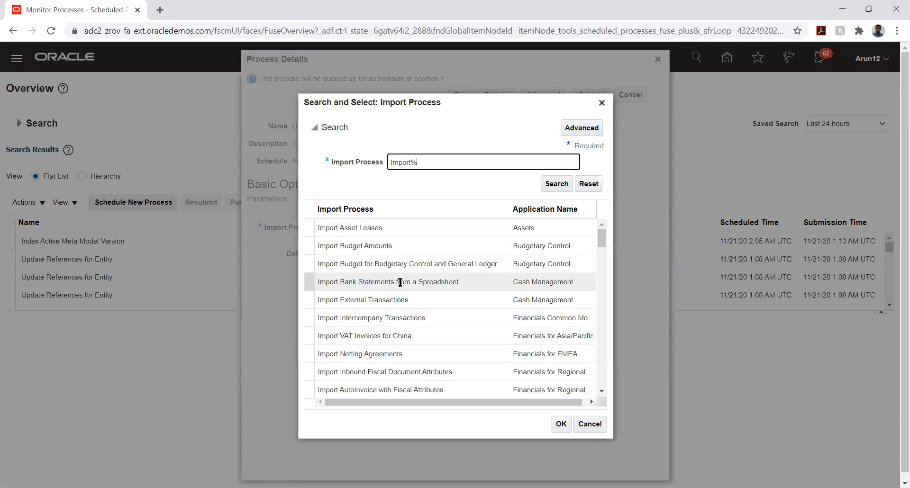
pyautogui.scroll(-5, 399, 280)
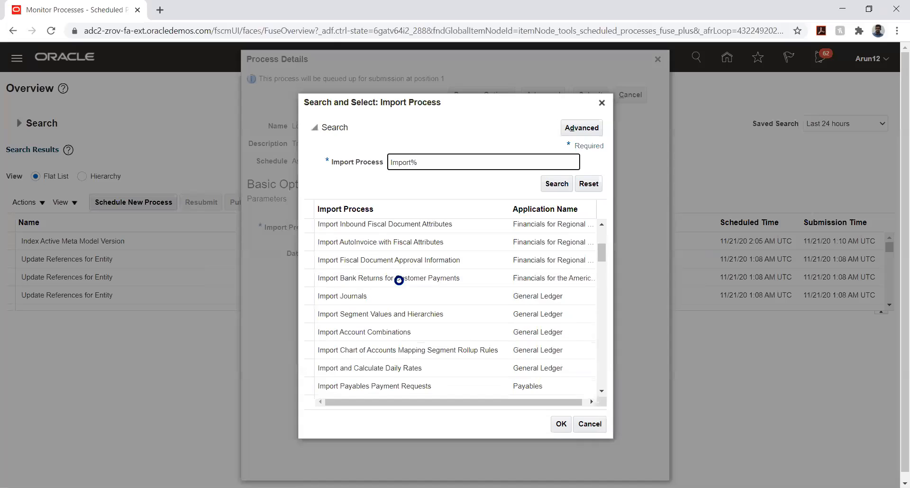
pyautogui.click(365, 316)
pyautogui.click(560, 425)
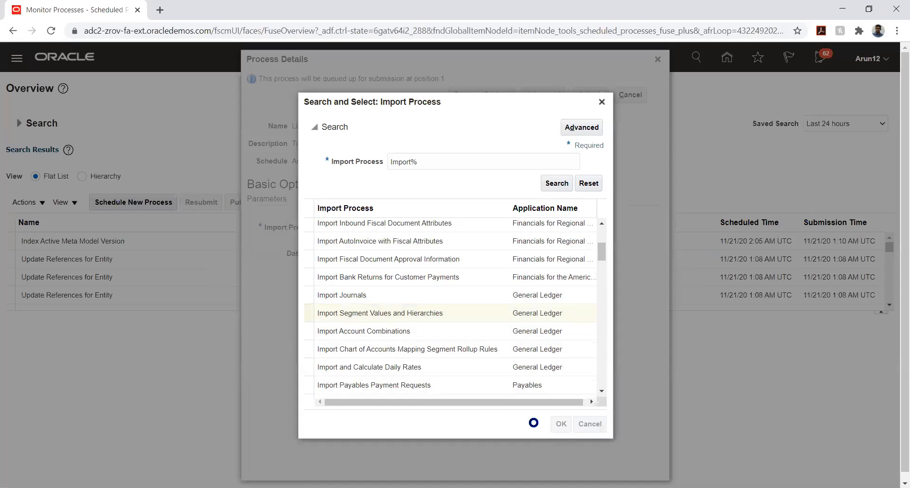
# Upload glsegmentvaluesandhierarchy.zip from New folder in Documents > HONEYWELL COA as the data file and submit the process
pyautogui.click(464, 254)
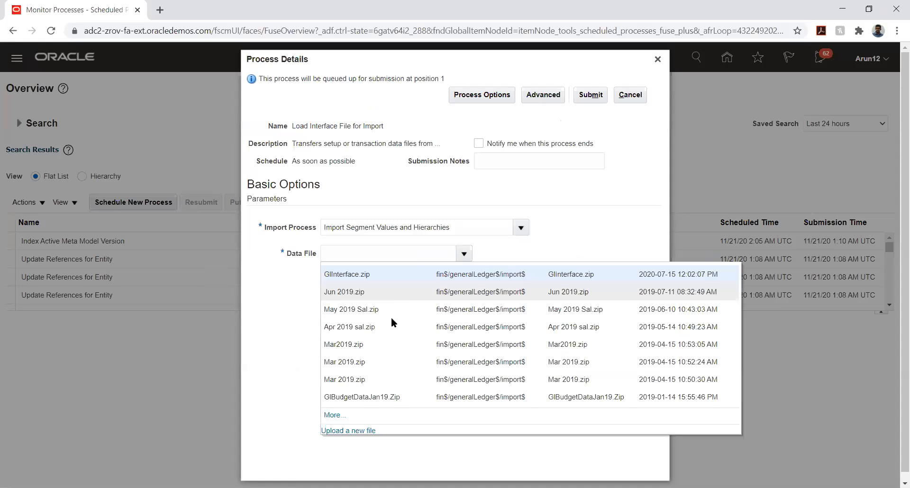
pyautogui.click(350, 430)
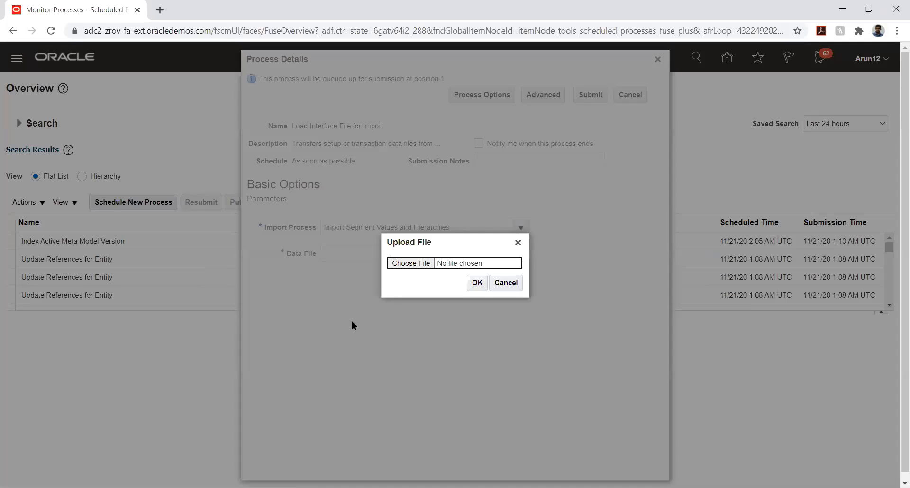
pyautogui.click(411, 263)
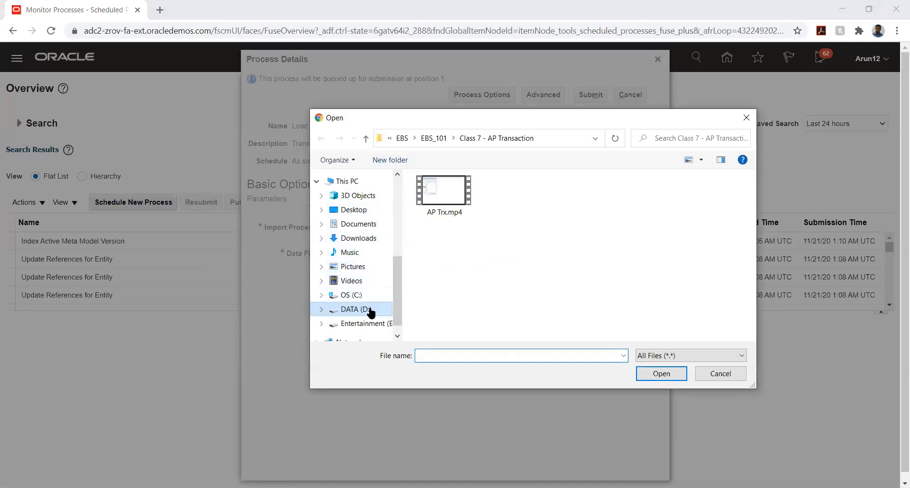
pyautogui.click(357, 240)
pyautogui.click(359, 225)
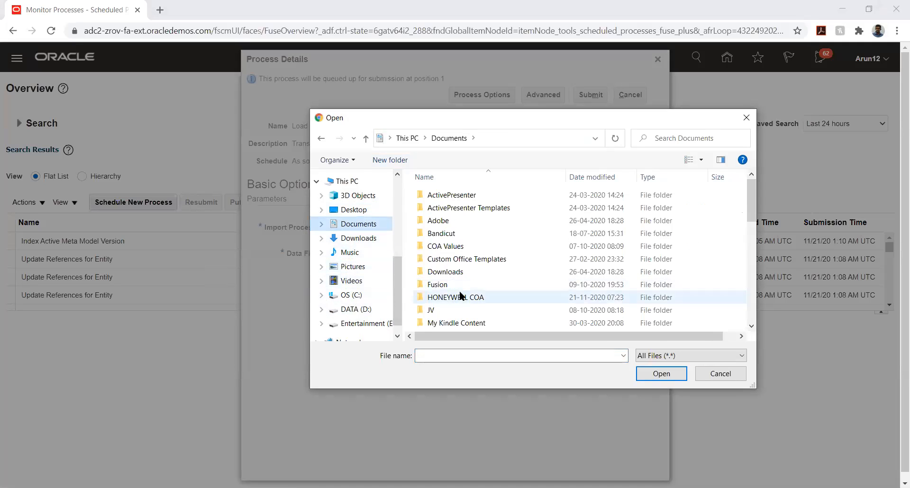
pyautogui.scroll(-1, 440, 253)
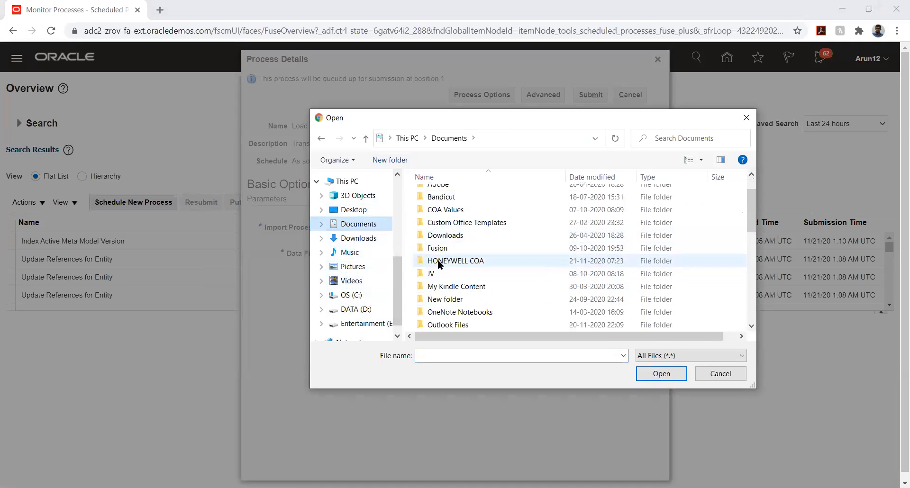
pyautogui.doubleClick(438, 262)
pyautogui.doubleClick(448, 194)
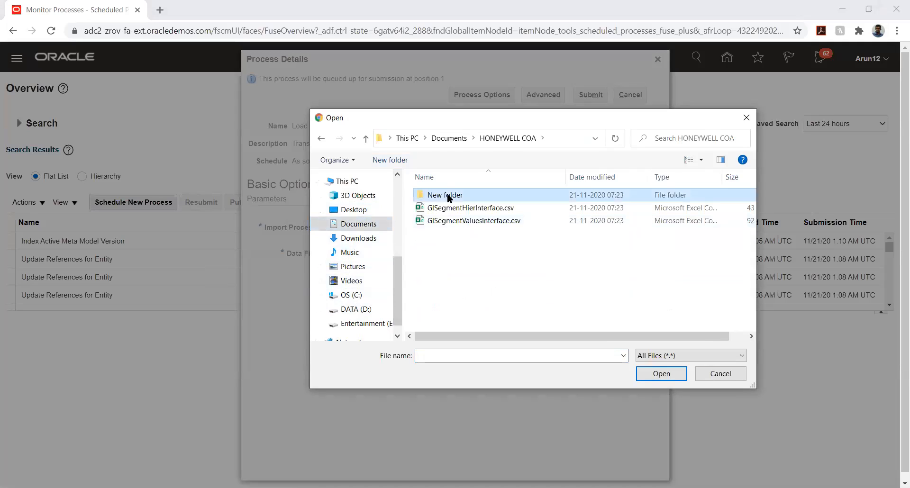
pyautogui.click(448, 196)
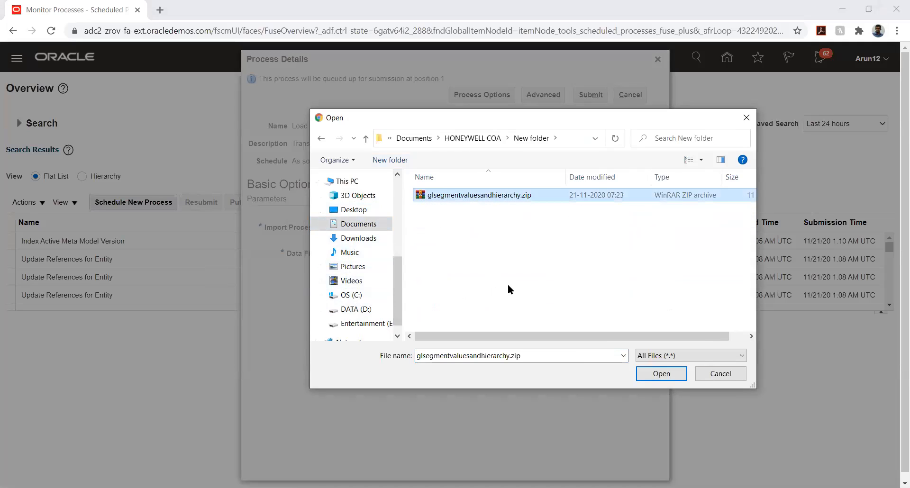
pyautogui.click(660, 374)
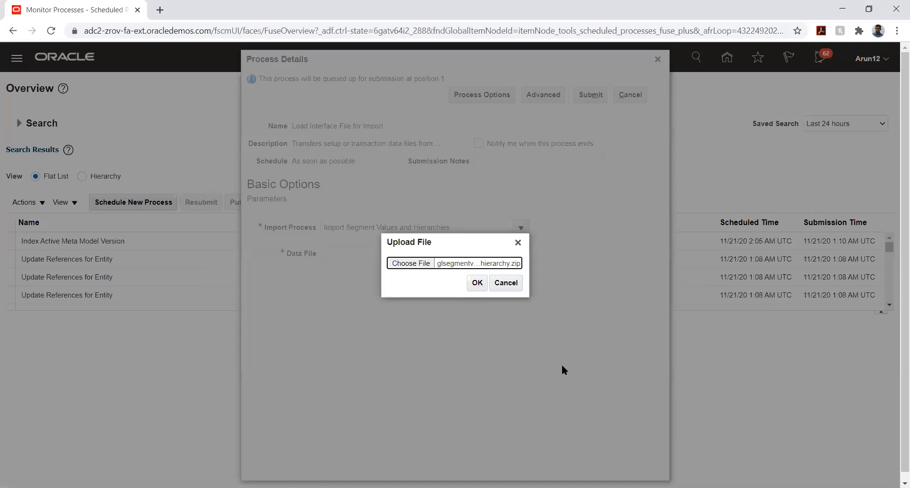
pyautogui.click(476, 283)
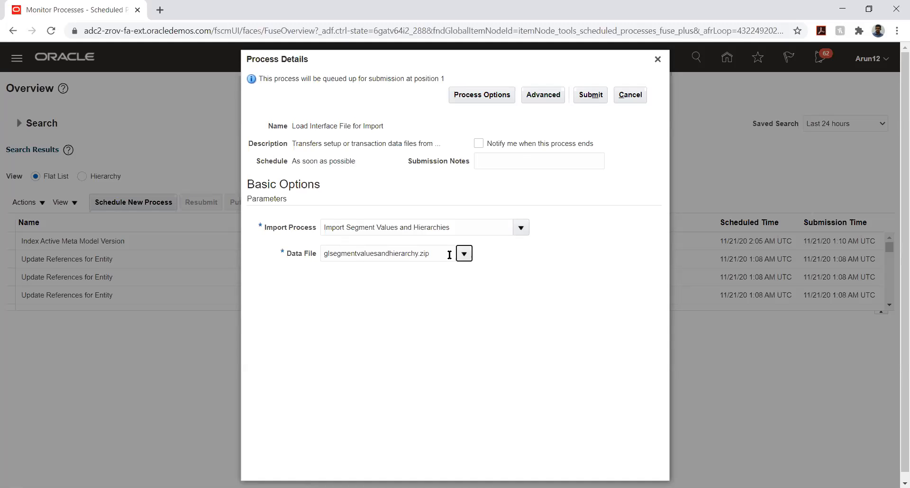
pyautogui.click(589, 95)
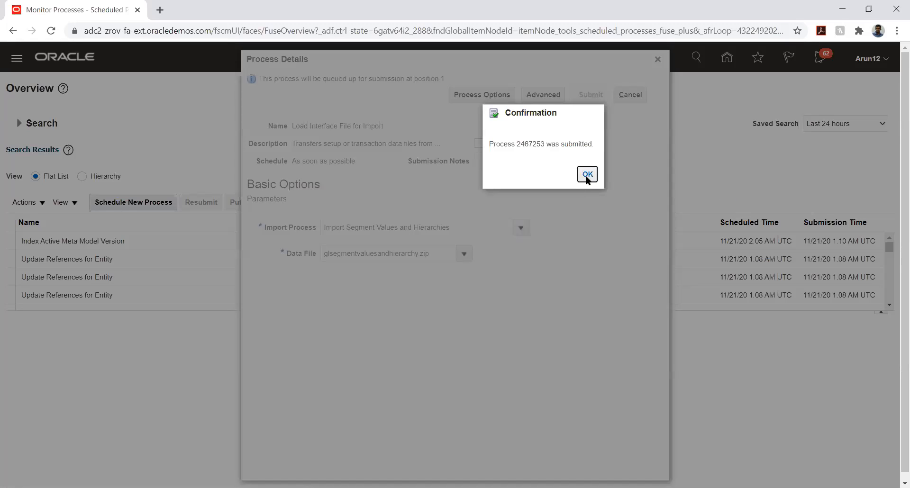
pyautogui.click(586, 173)
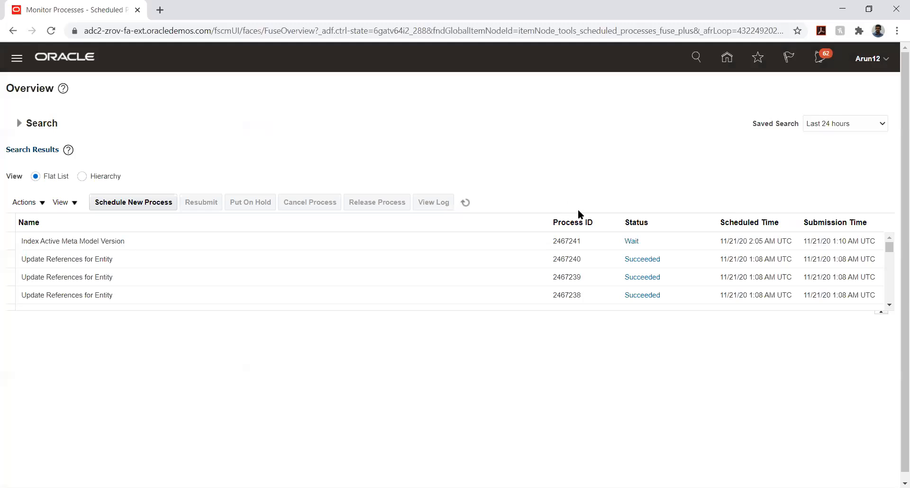
# Refresh the scheduled processes list repeatedly until the interface load and Import Segment Values and Hierarchies jobs have finished
pyautogui.click(467, 203)
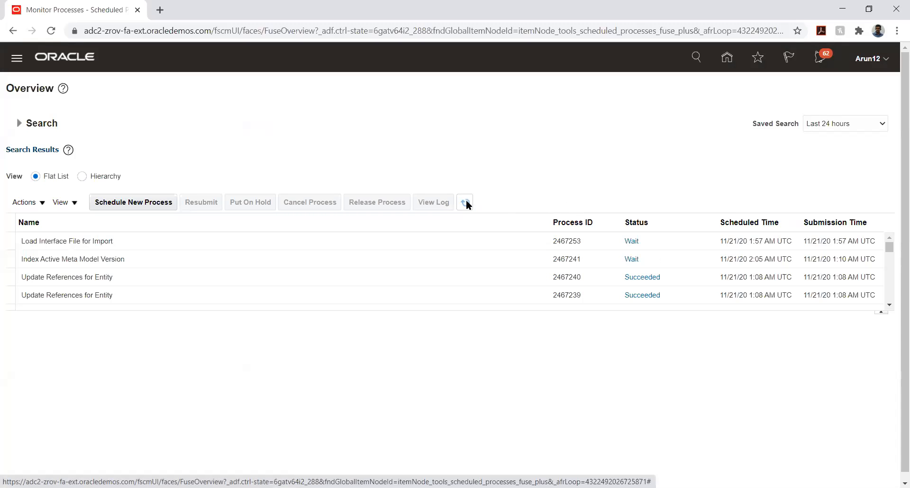
pyautogui.click(466, 203)
pyautogui.click(466, 203)
pyautogui.click(467, 202)
pyautogui.click(467, 203)
pyautogui.click(467, 203)
pyautogui.click(466, 203)
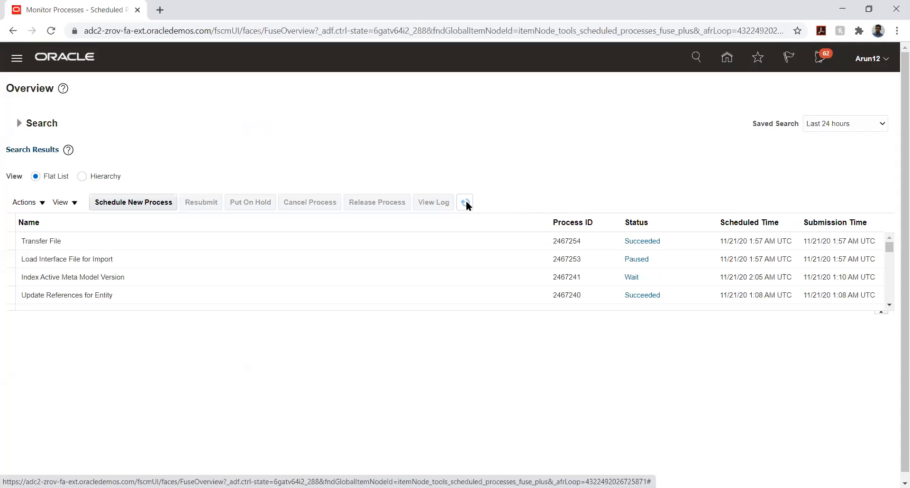
pyautogui.click(467, 204)
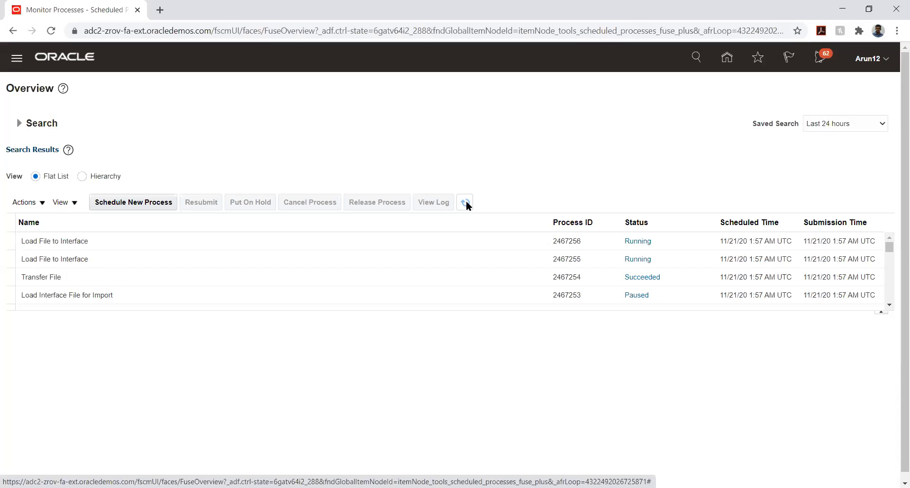
pyautogui.click(466, 204)
pyautogui.click(466, 203)
pyautogui.click(466, 203)
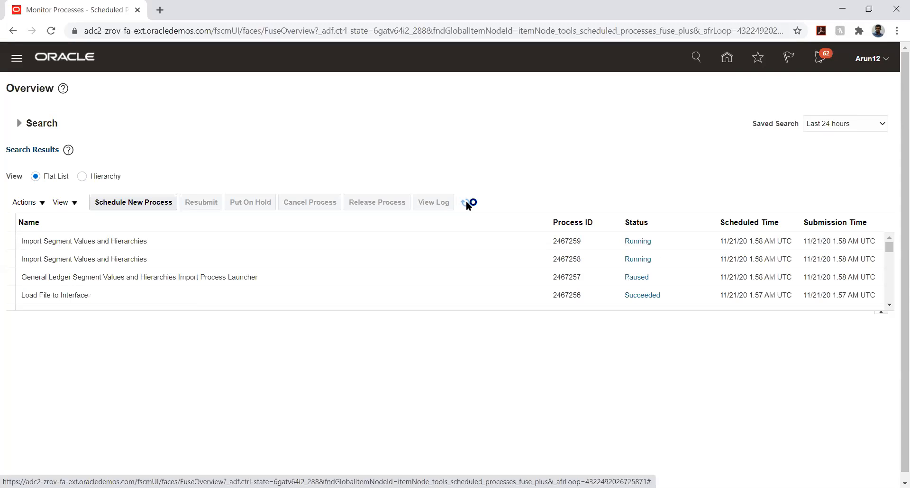
pyautogui.click(465, 203)
pyautogui.click(466, 203)
pyautogui.click(466, 203)
pyautogui.click(465, 204)
pyautogui.click(467, 204)
pyautogui.click(467, 204)
pyautogui.click(467, 204)
pyautogui.click(467, 204)
pyautogui.click(467, 204)
pyautogui.click(467, 204)
pyautogui.click(465, 203)
pyautogui.click(467, 204)
pyautogui.click(466, 203)
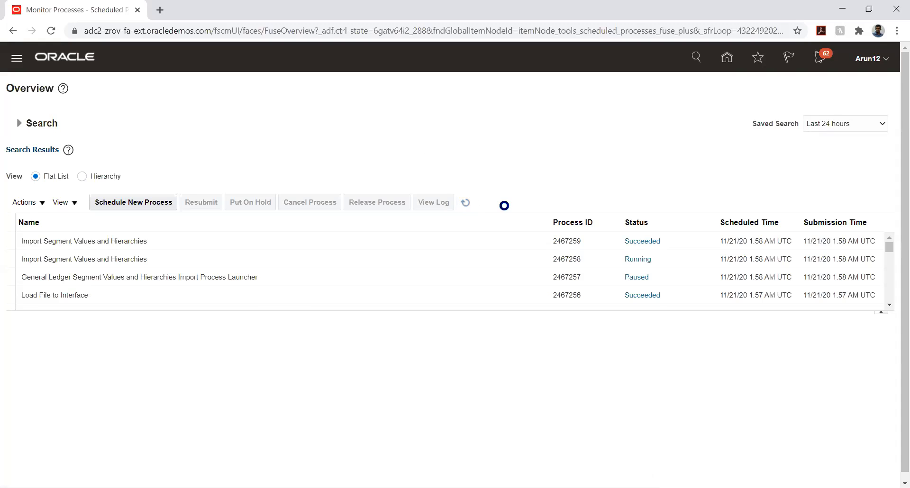
pyautogui.click(465, 203)
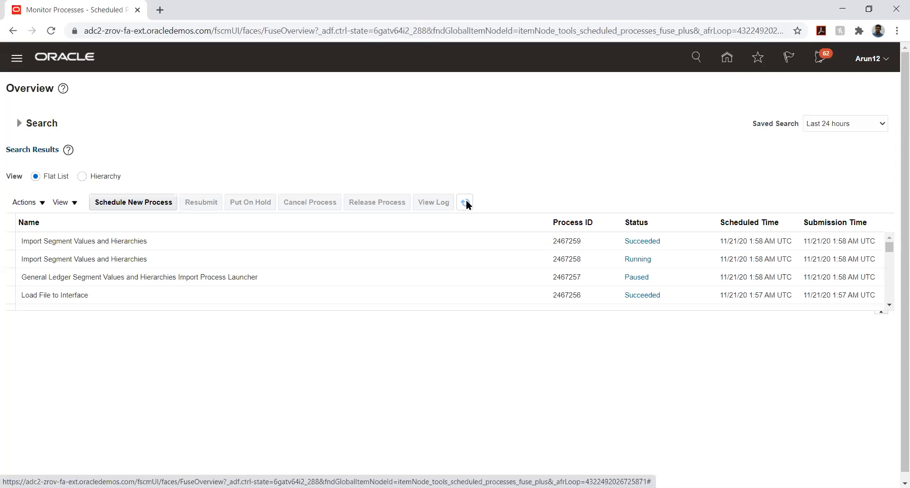
pyautogui.click(467, 201)
pyautogui.click(467, 201)
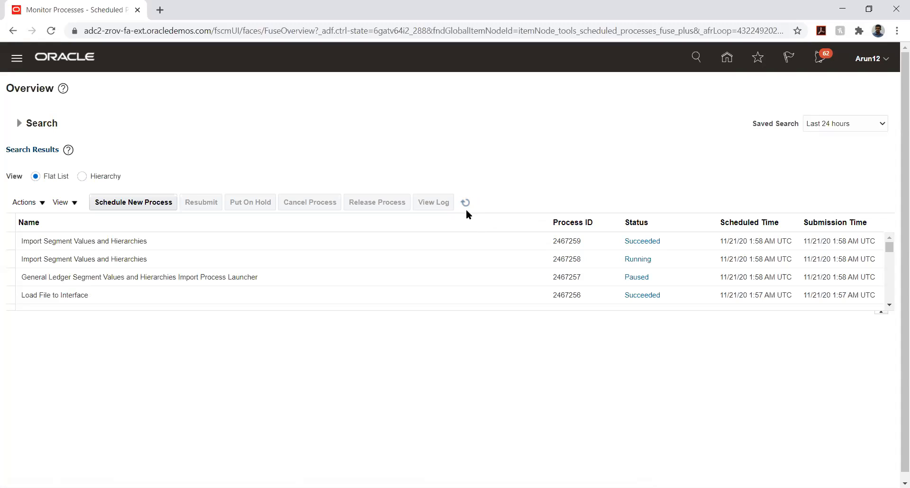
pyautogui.click(465, 207)
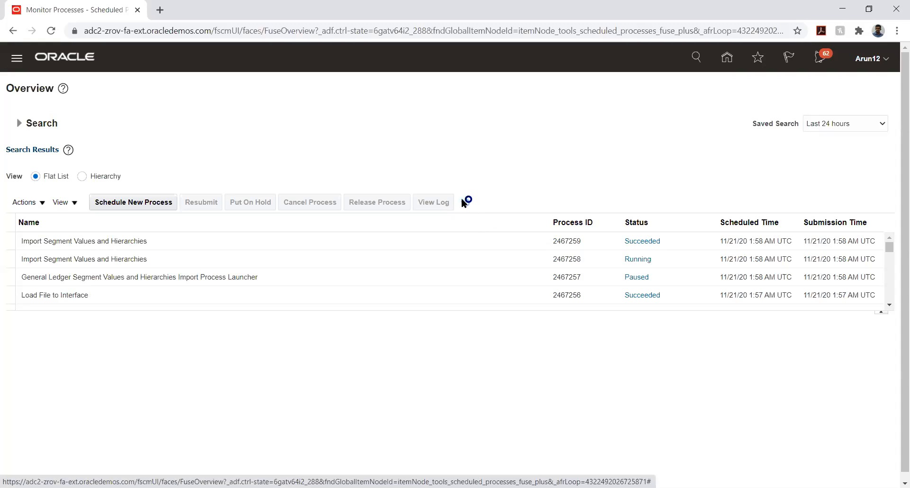
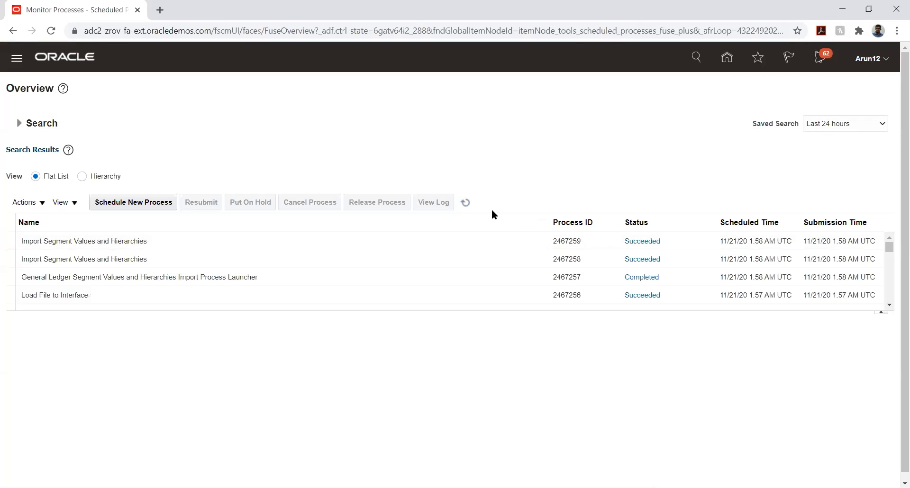
pyautogui.click(466, 204)
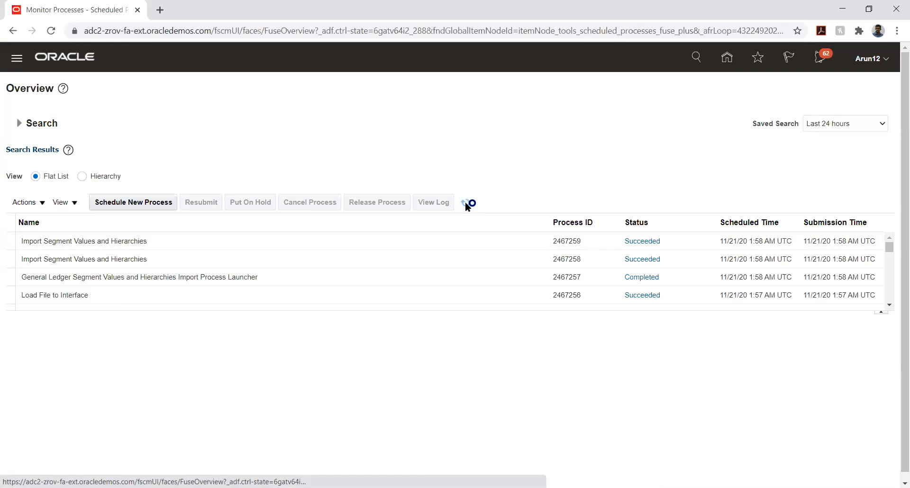
pyautogui.click(465, 202)
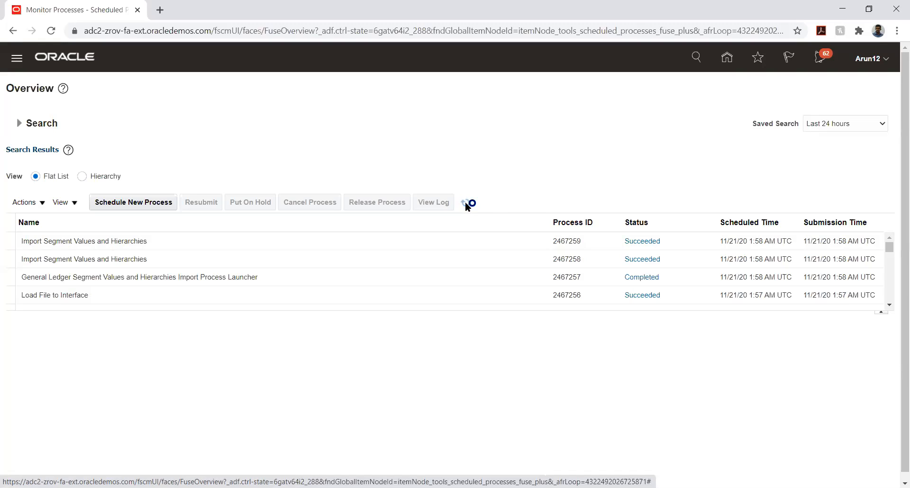
pyautogui.click(466, 204)
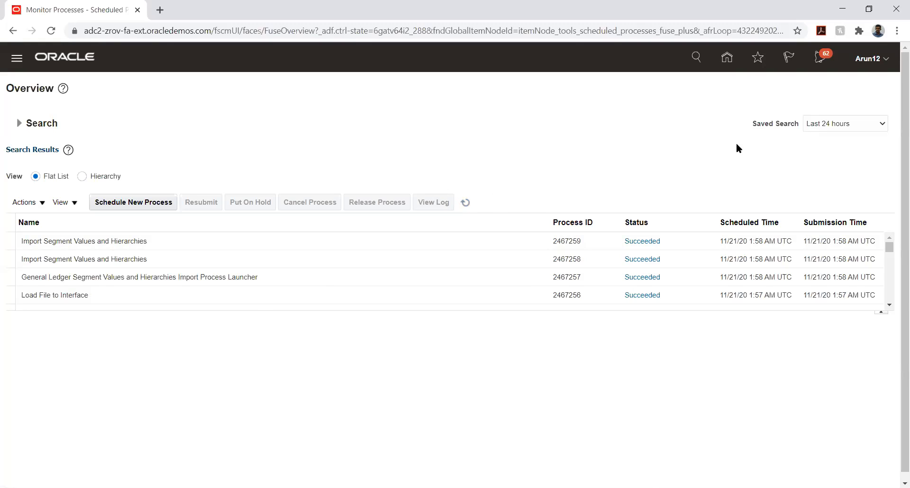
# Go to Setup and Maintenance and open the HONEYWELL IMPLEMENTATION project from Manage Implementation Projects
pyautogui.click(887, 60)
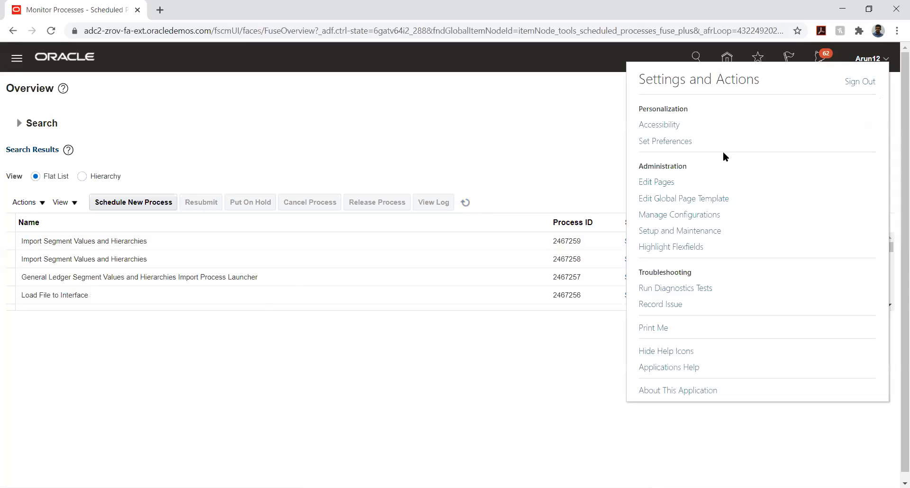
pyautogui.click(683, 233)
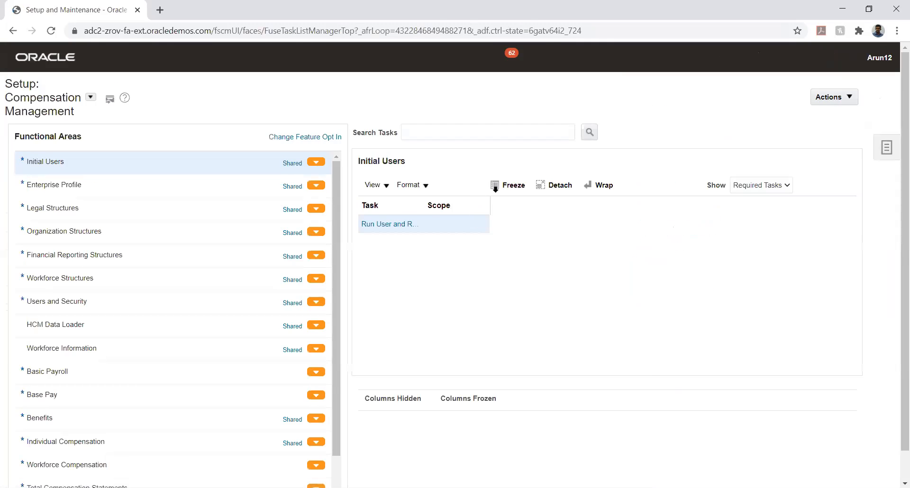
pyautogui.click(875, 144)
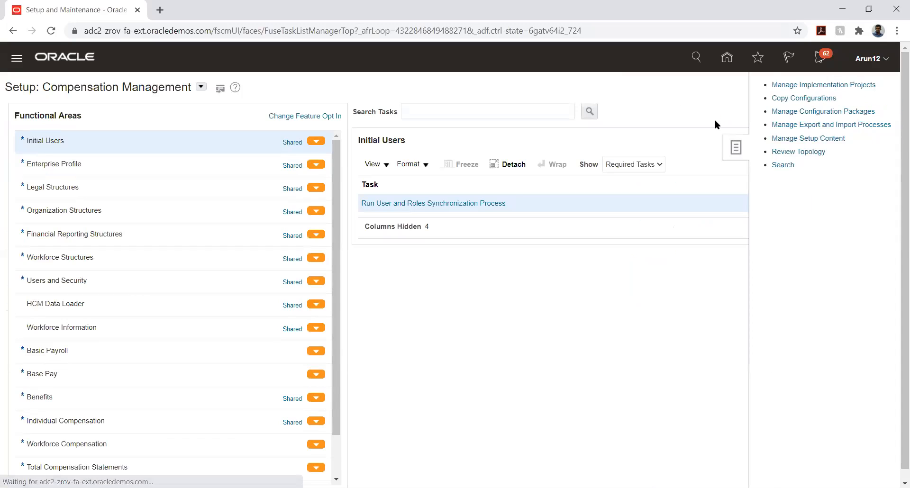
pyautogui.click(810, 86)
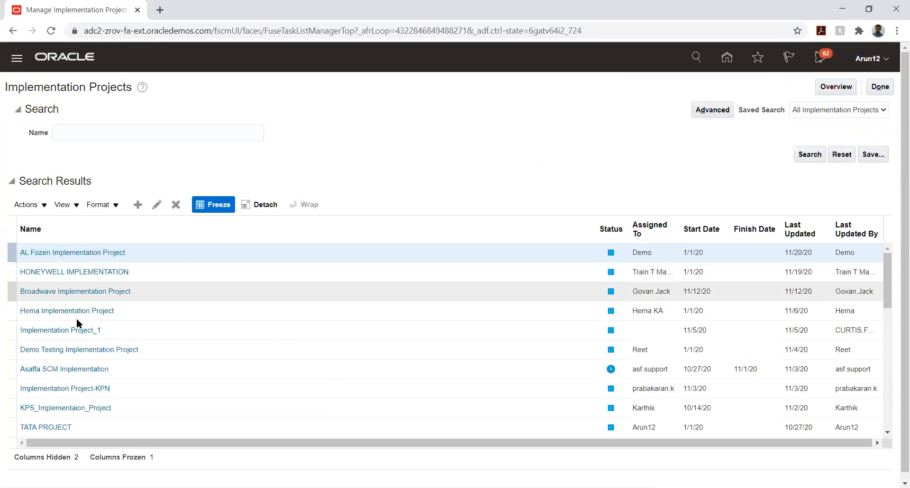
pyautogui.click(69, 271)
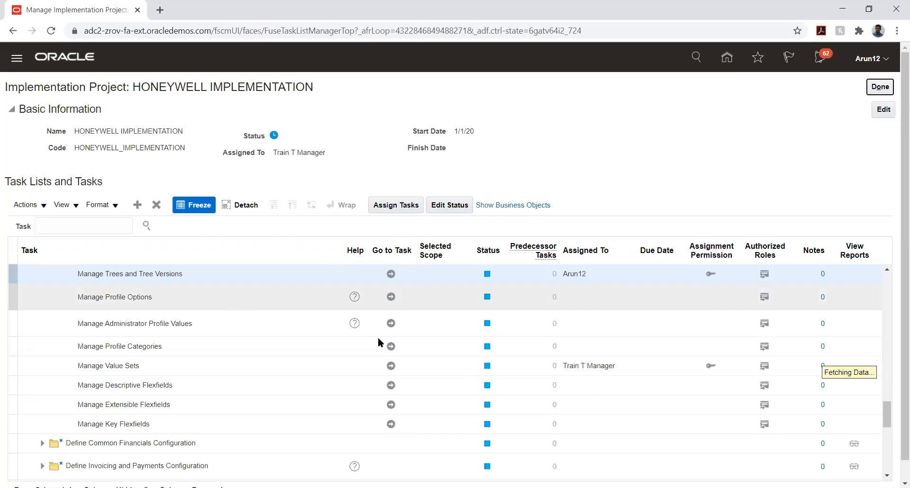
# Go to the Manage Chart of Accounts Value Set Values task in the project's task list
pyautogui.scroll(5, 285, 322)
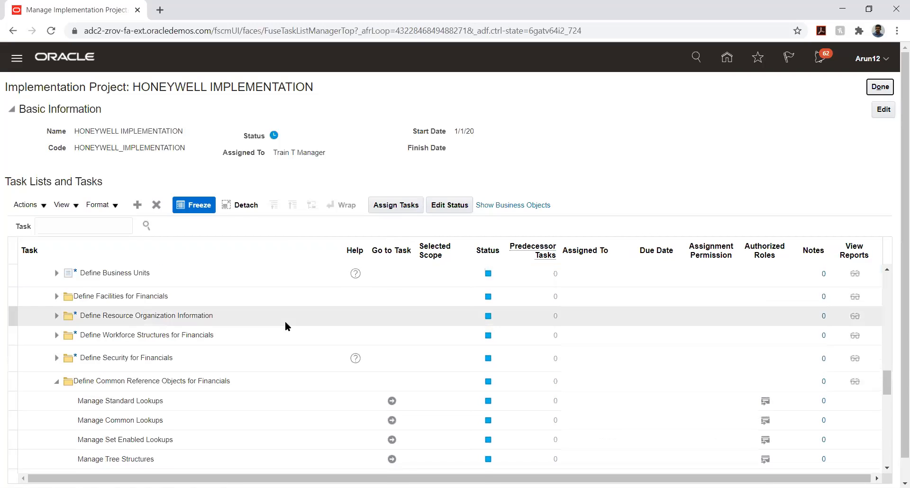
pyautogui.scroll(2, 286, 321)
pyautogui.scroll(2, 286, 322)
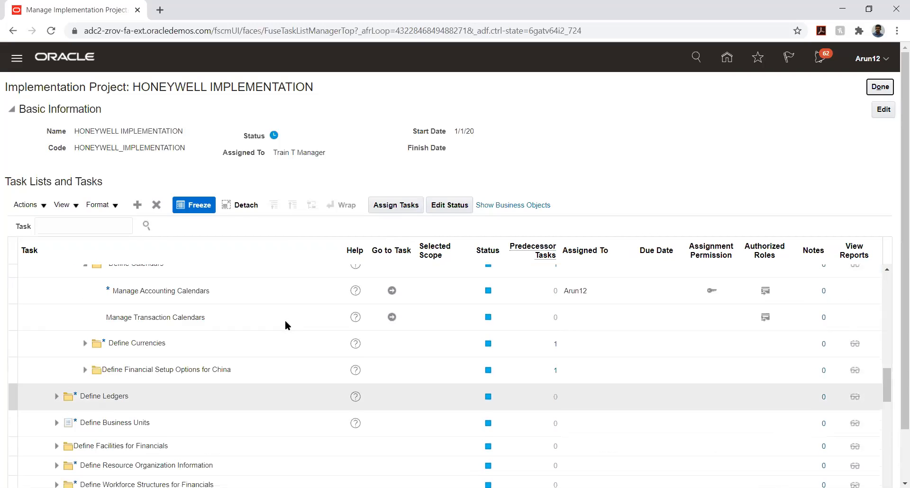
pyautogui.scroll(4, 286, 322)
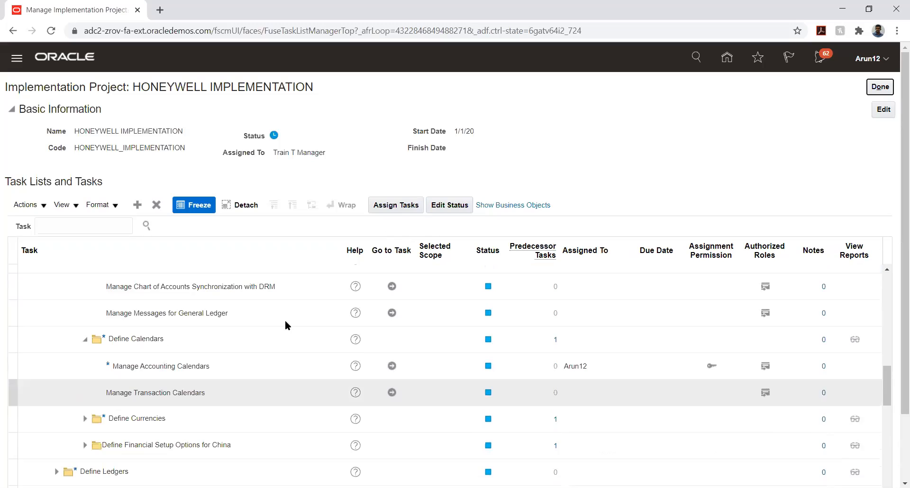
pyautogui.click(286, 321)
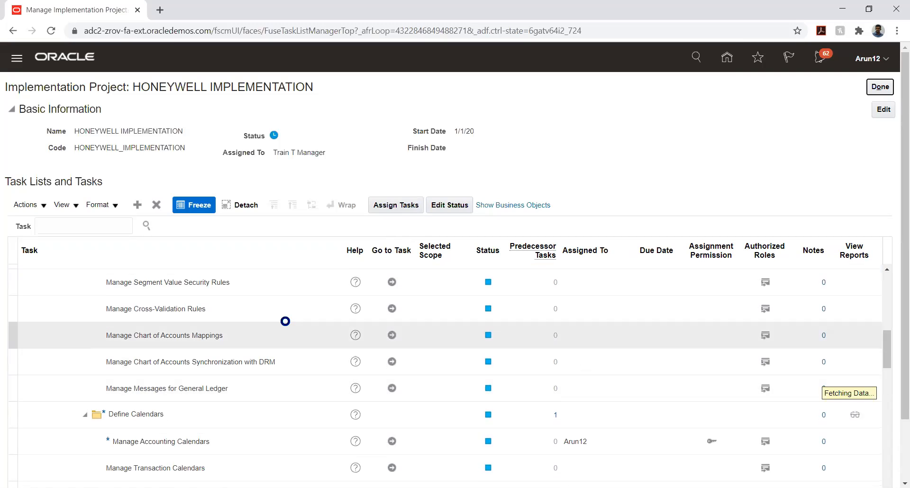
pyautogui.scroll(4, 286, 321)
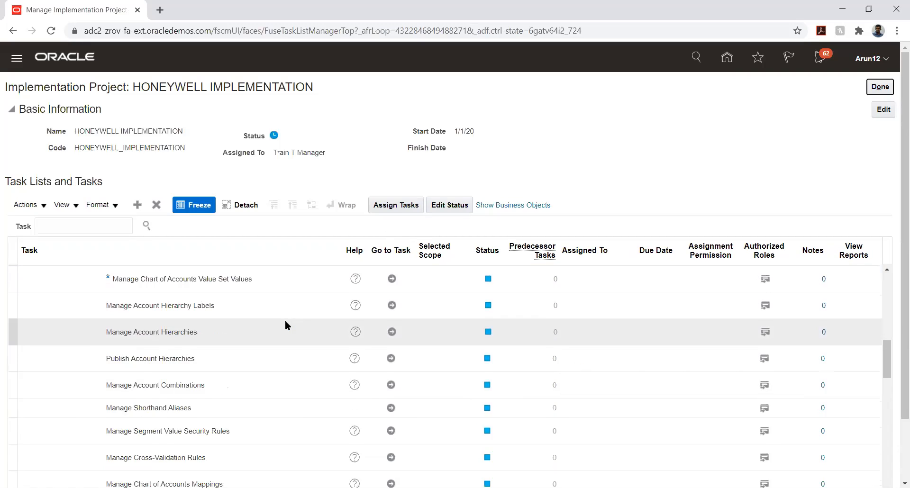
pyautogui.scroll(2, 285, 320)
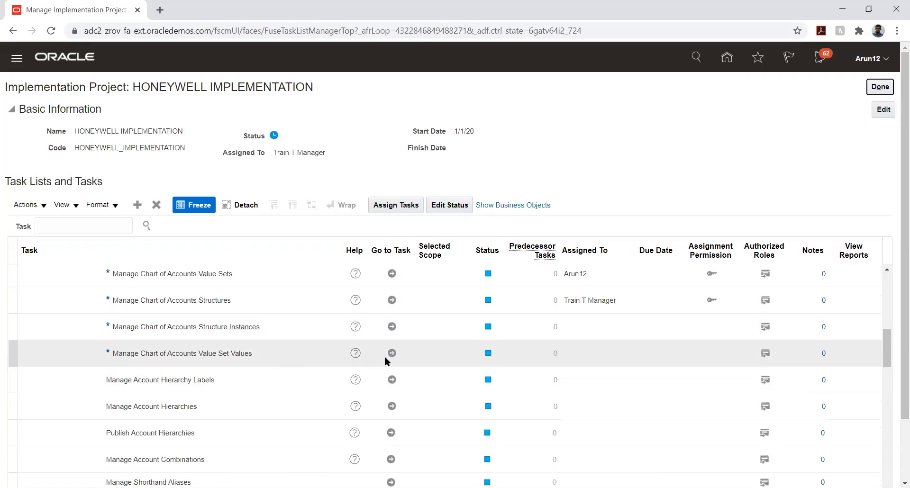
pyautogui.click(392, 354)
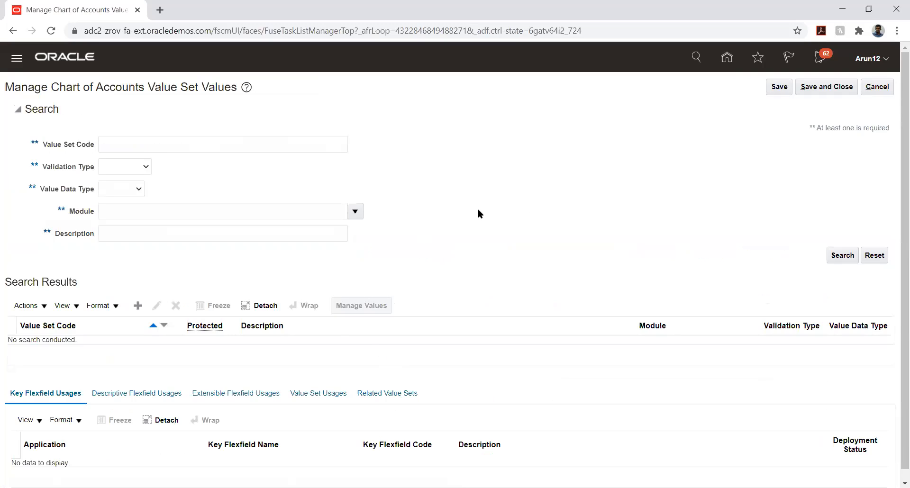
# Find the value sets matching hw, list all values of HW_ACCOUNTS, and save and close back to the project
pyautogui.click(163, 147)
pyautogui.write('hw')
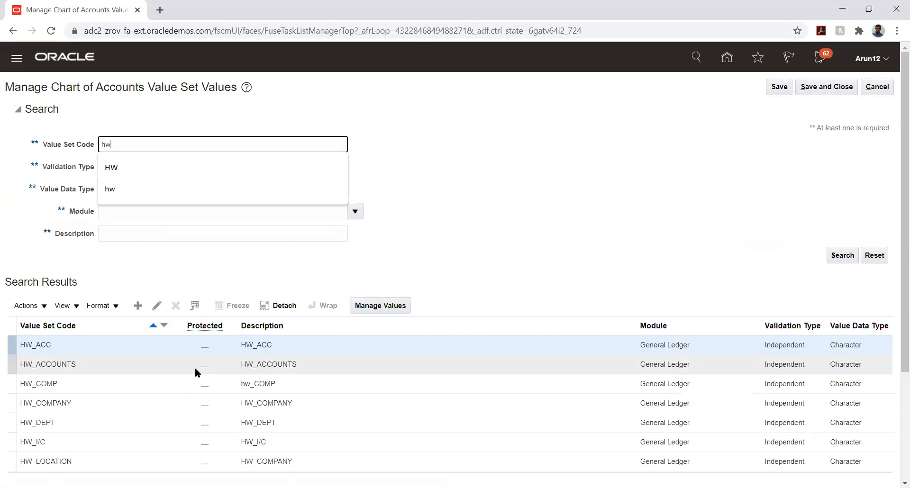
pyautogui.click(138, 367)
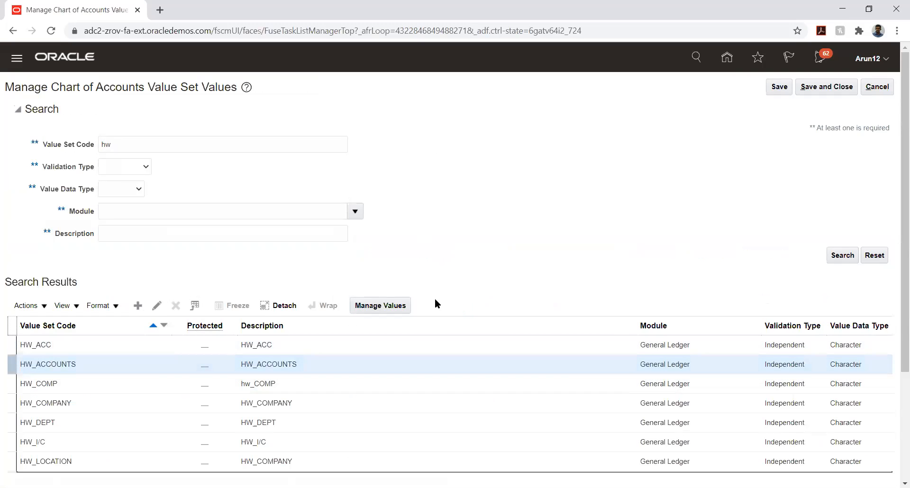
pyautogui.click(398, 307)
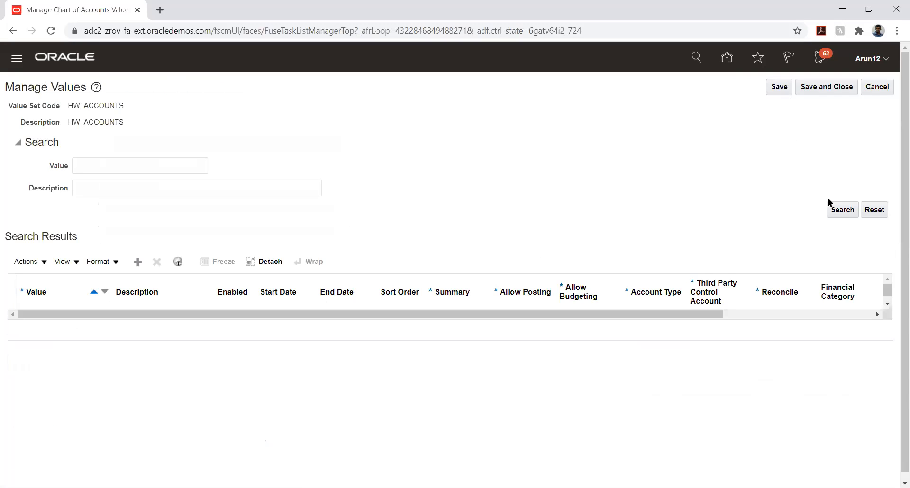
pyautogui.click(835, 210)
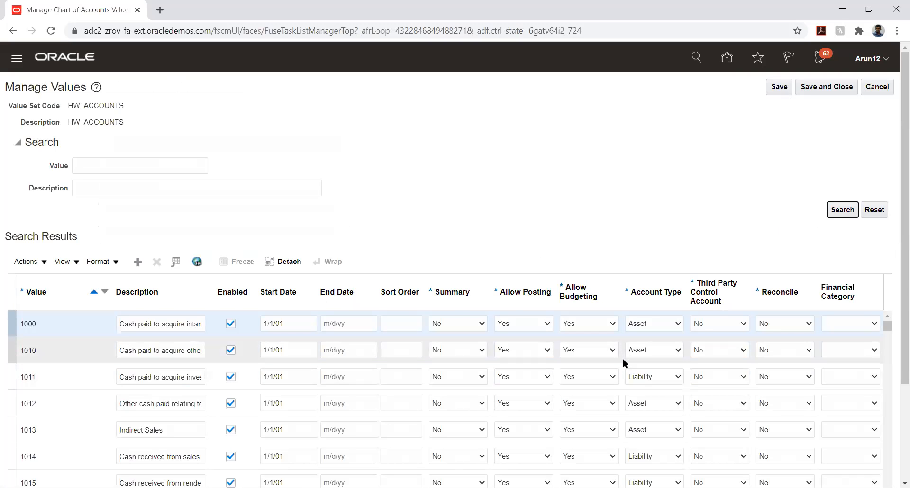
pyautogui.click(814, 89)
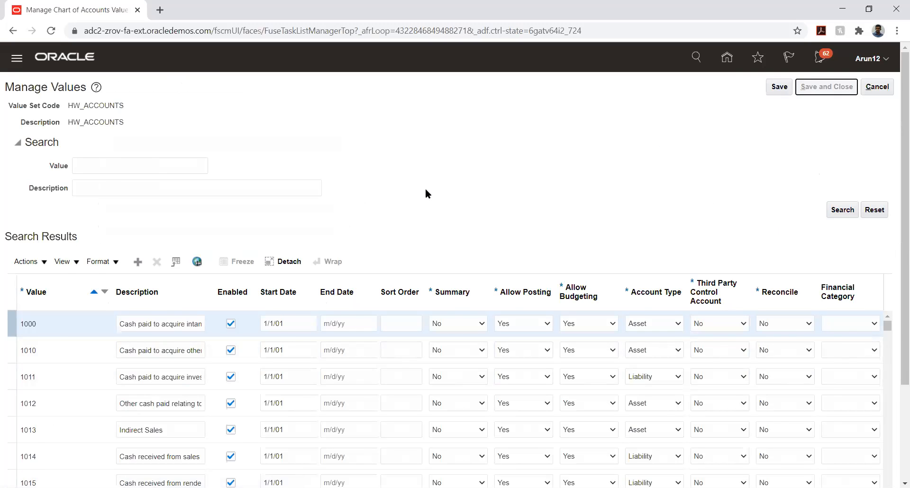
pyautogui.click(834, 90)
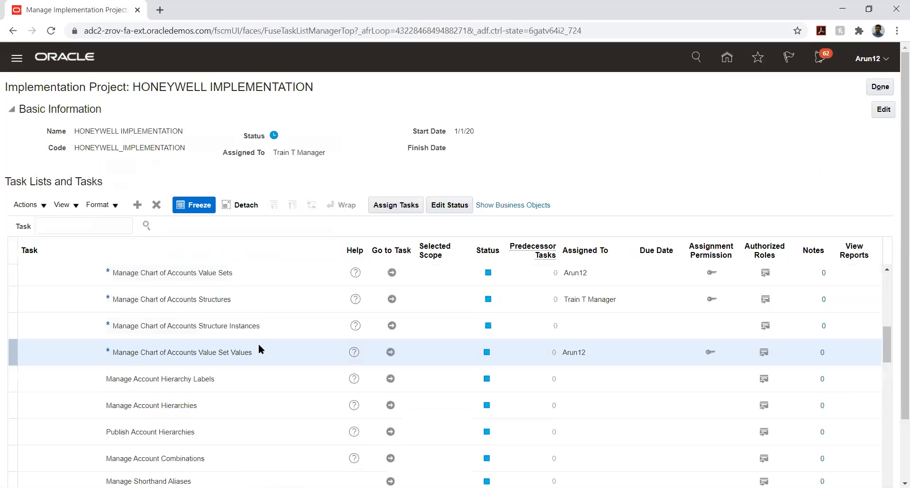
# Go to the Manage Legal Entity task under Define Legal Entities for Financials in the project's task list
pyautogui.scroll(5, 258, 343)
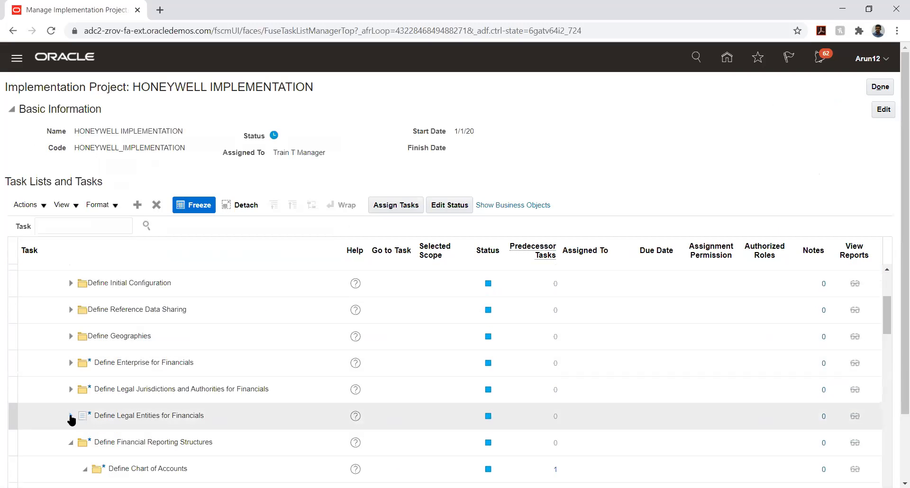
pyautogui.click(72, 418)
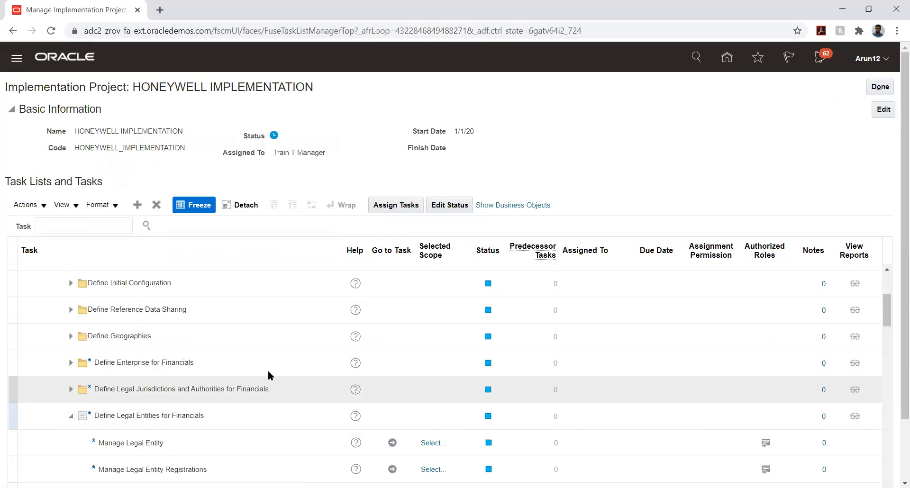
pyautogui.scroll(-2, 317, 409)
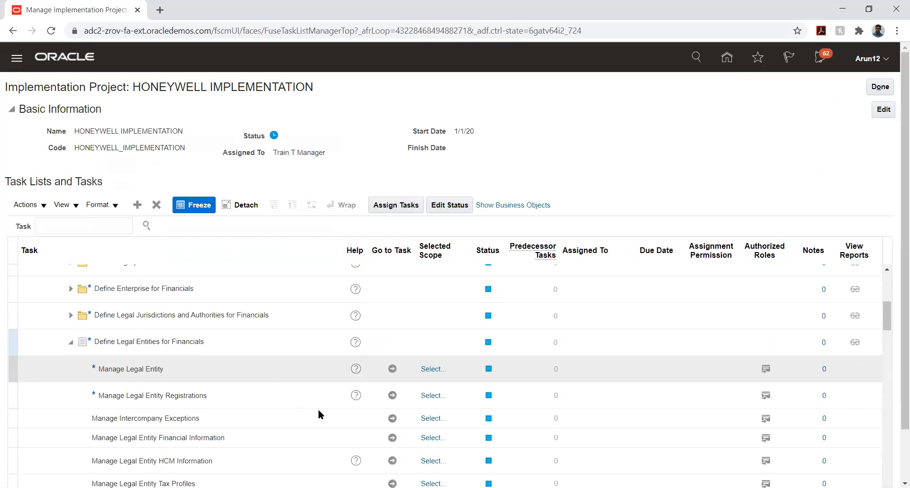
pyautogui.click(392, 369)
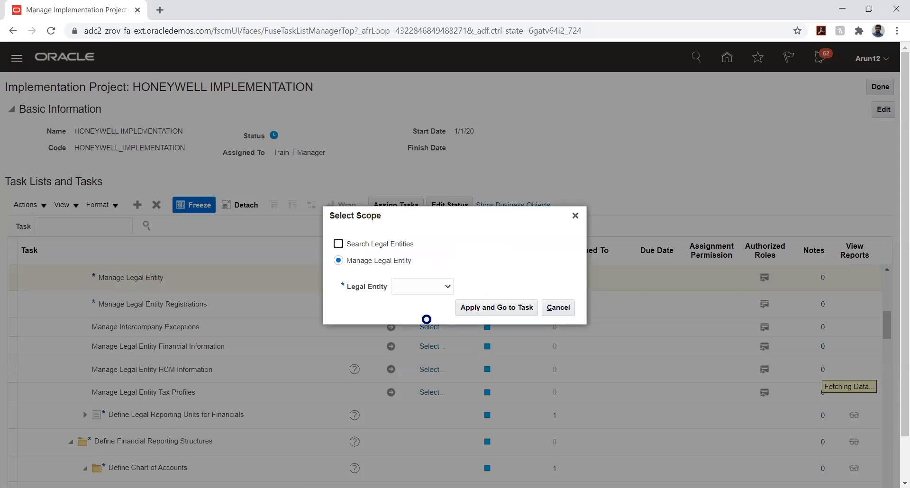
pyautogui.click(412, 292)
pyautogui.click(419, 316)
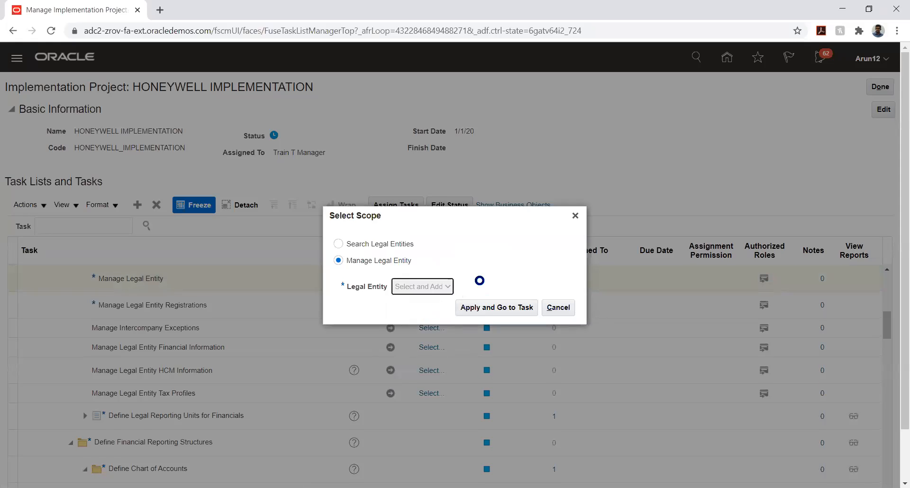
pyautogui.click(479, 307)
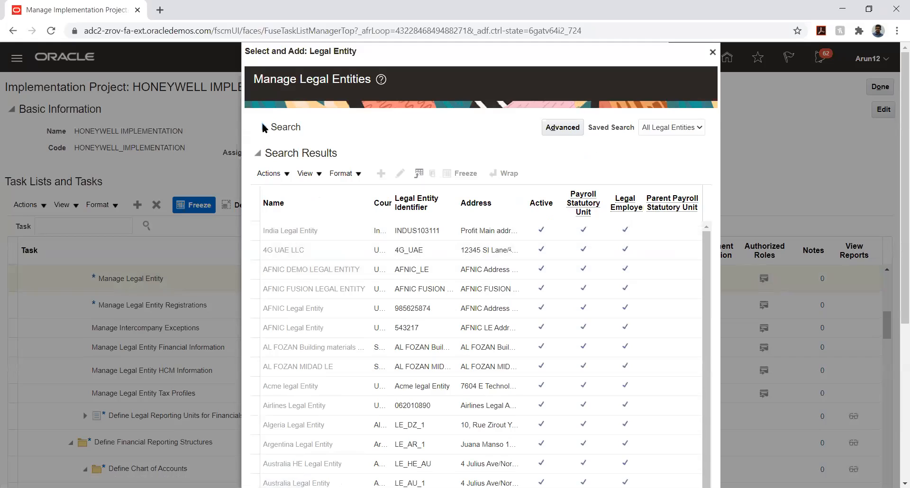
pyautogui.click(712, 52)
# Apply Create New as the legal entity scope and start a new legal entity from the Manage Legal Entities page
pyautogui.click(426, 287)
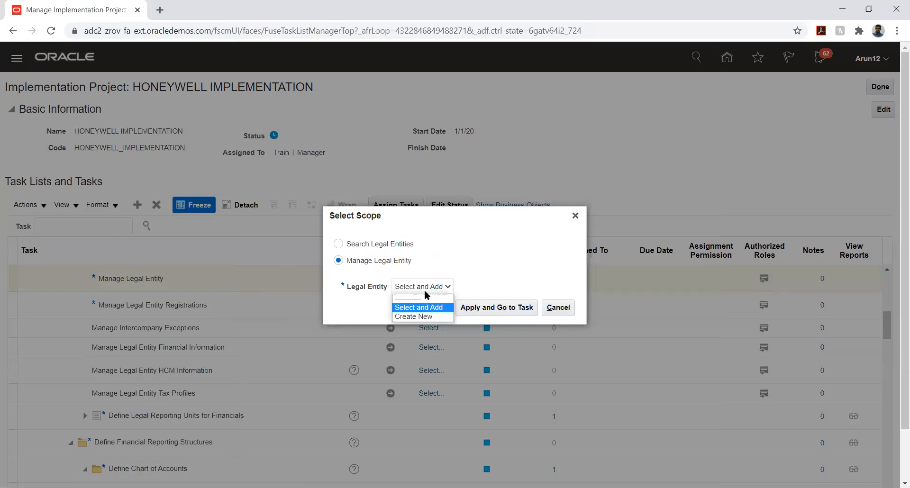
pyautogui.click(412, 316)
pyautogui.click(484, 306)
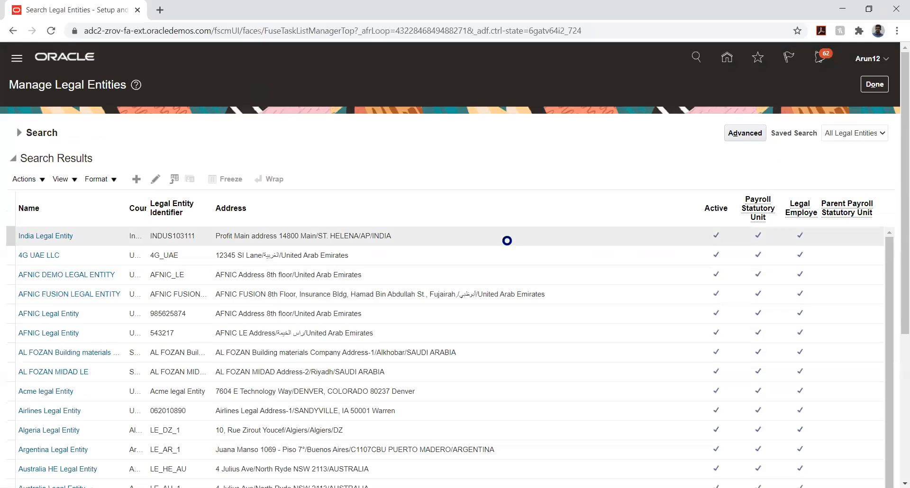
pyautogui.click(135, 180)
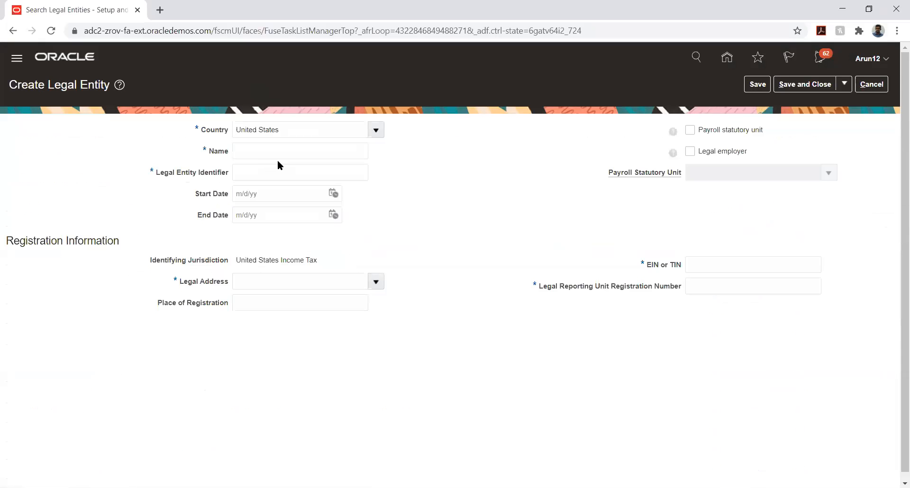
# Enter HONEYWELL_ELE_LE as both the name and the legal entity identifier of the new legal entity
pyautogui.click(279, 156)
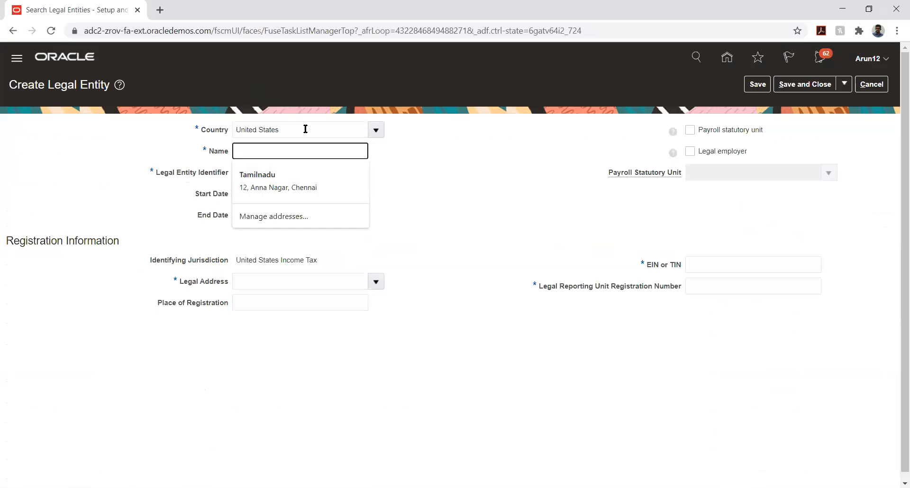
pyautogui.write('honeywell')
pyautogui.press('BackSpace')
pyautogui.press('BackSpace')
pyautogui.press('BackSpace')
pyautogui.press('BackSpace')
pyautogui.press('BackSpace')
pyautogui.press('BackSpace')
pyautogui.press('BackSpace')
pyautogui.press('BackSpace')
pyautogui.write('H')
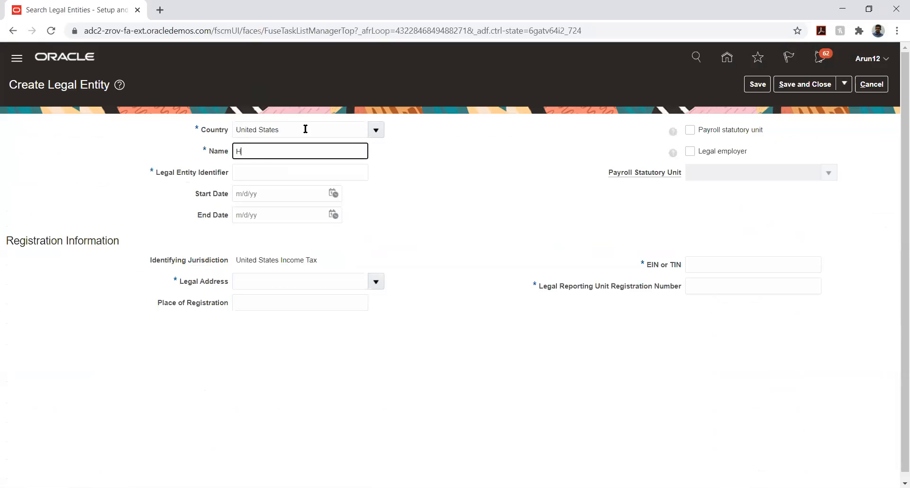
pyautogui.write('ONEYWELL_ELE_LE')
pyautogui.doubleClick(270, 151)
pyautogui.hotkey('ctrl', 'c')
pyautogui.click(274, 168)
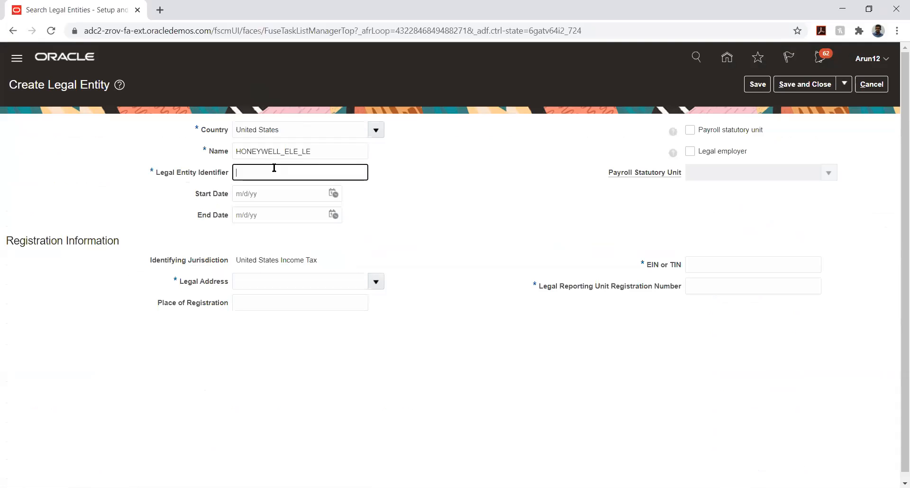
pyautogui.hotkey('ctrl', 'v')
# Set the legal entity's start date to 1/1/20 and choose an existing Redwood City location as its legal address
pyautogui.click(333, 193)
pyautogui.click(375, 214)
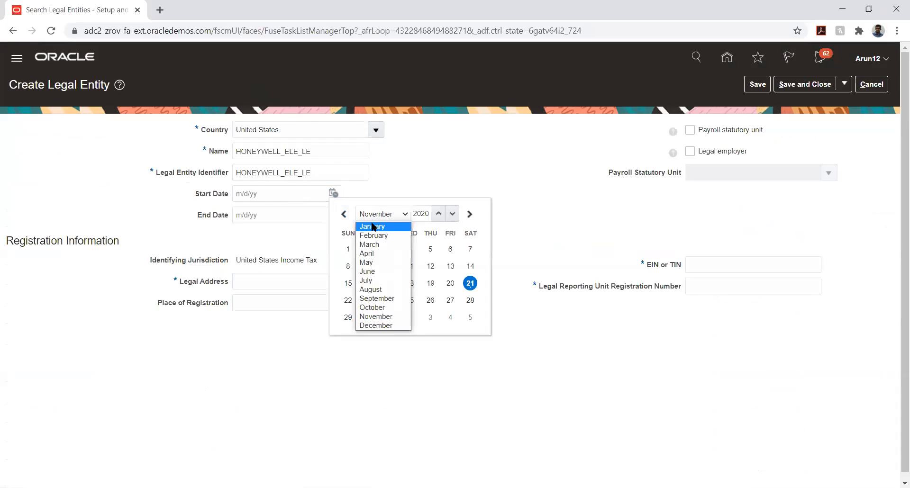
pyautogui.click(374, 225)
pyautogui.click(410, 249)
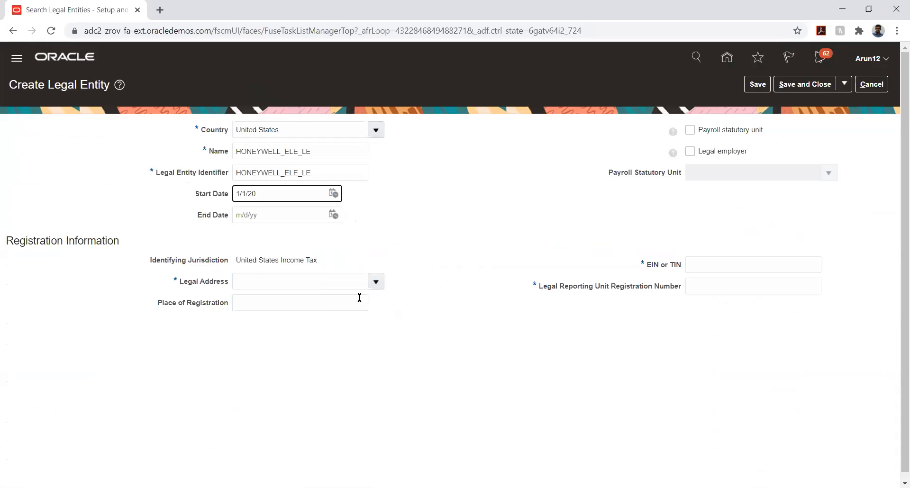
pyautogui.click(375, 282)
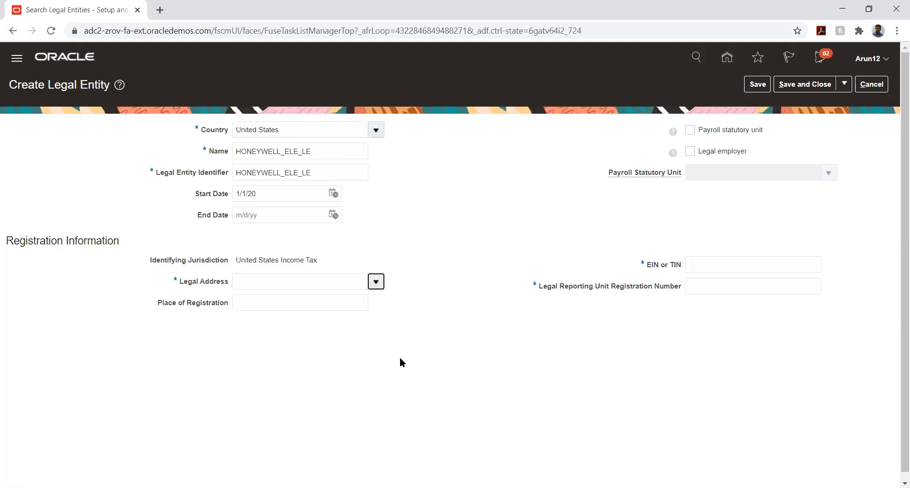
pyautogui.click(300, 221)
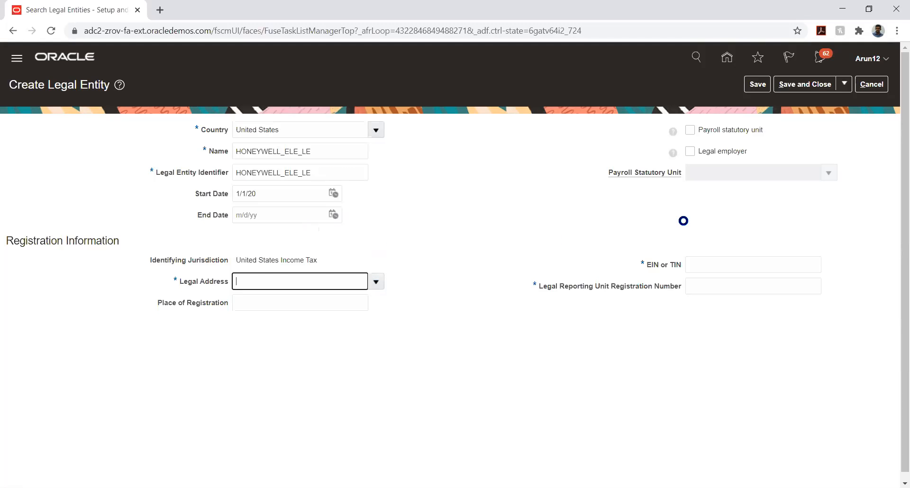
# Mark the entity as payroll statutory unit and legal employer, and enter its EIN or TIN and legal reporting unit registration number
pyautogui.click(690, 130)
pyautogui.click(689, 152)
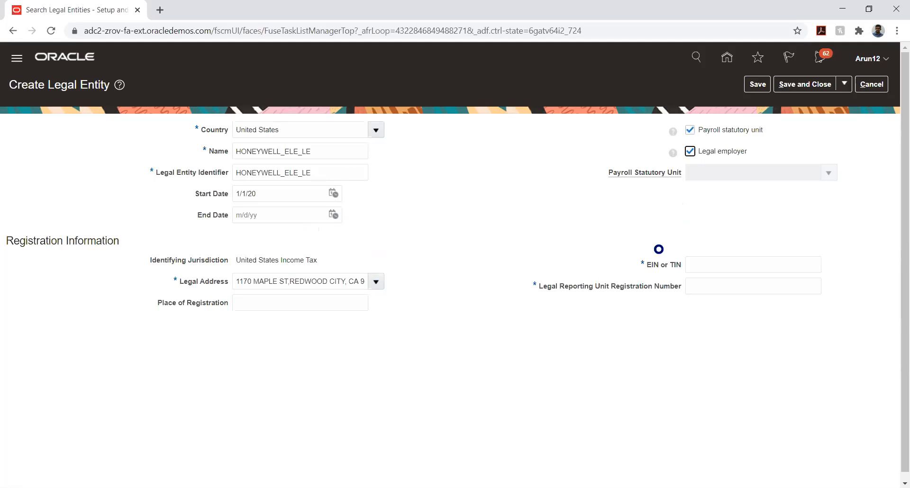
pyautogui.click(696, 262)
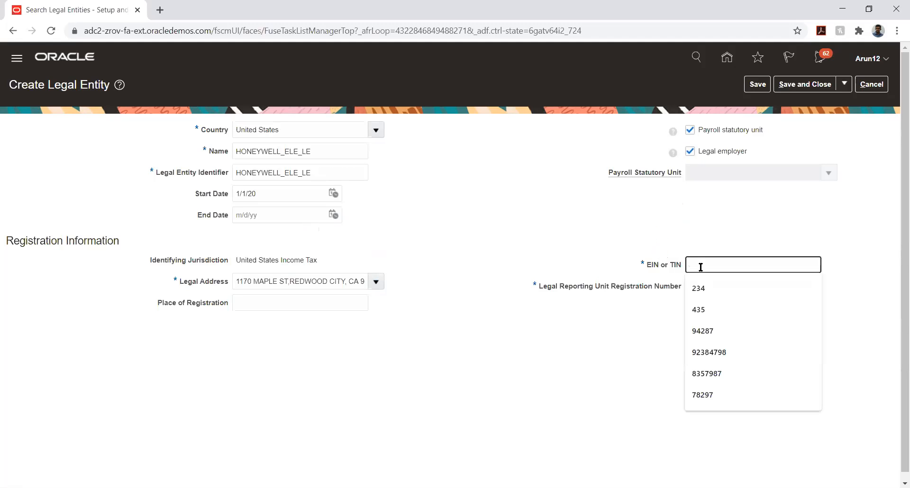
pyautogui.write('34759')
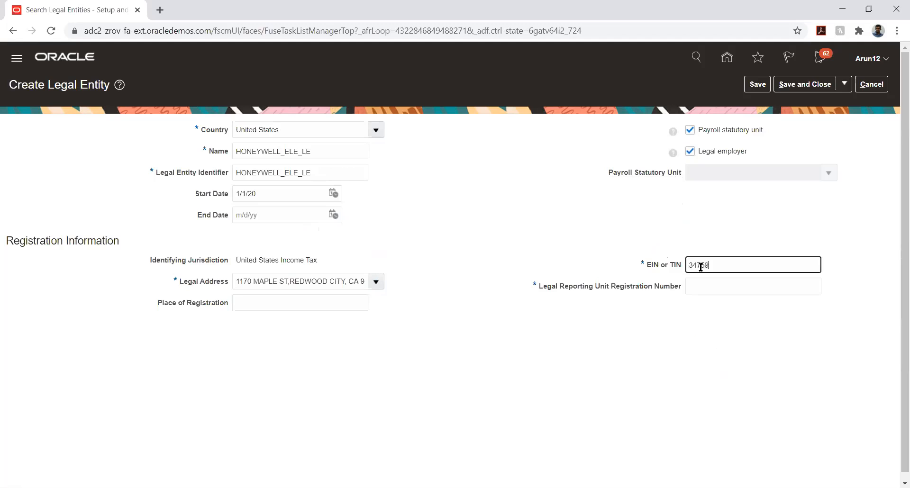
pyautogui.press('Tab')
pyautogui.write('9348')
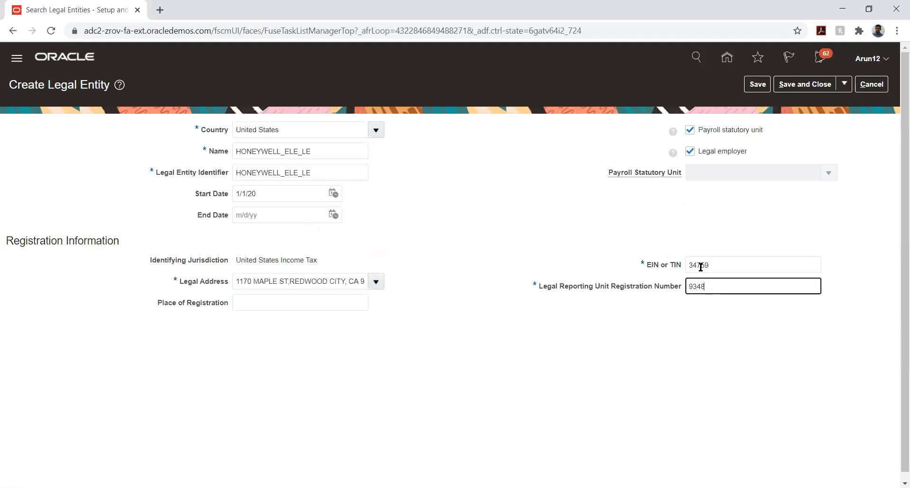
# Save the HONEYWELL_ELE_LE legal entity and close it to return to the implementation project
pyautogui.click(717, 178)
pyautogui.click(757, 85)
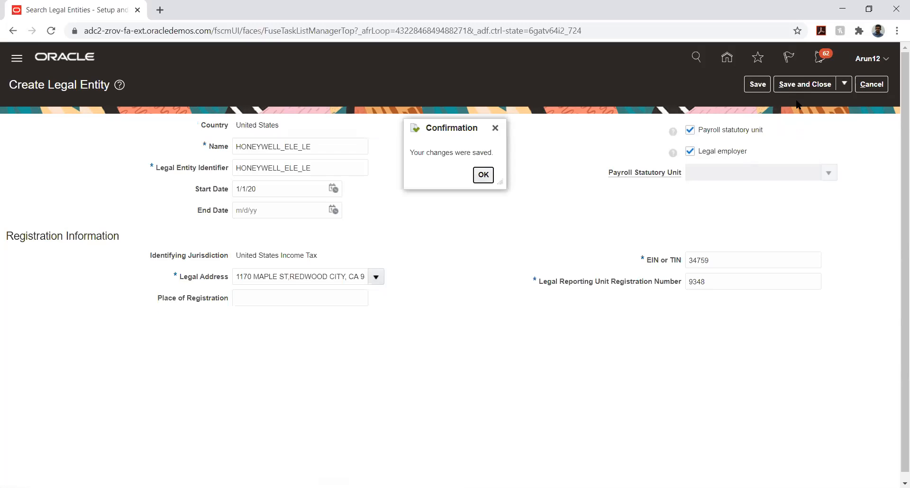
pyautogui.click(485, 176)
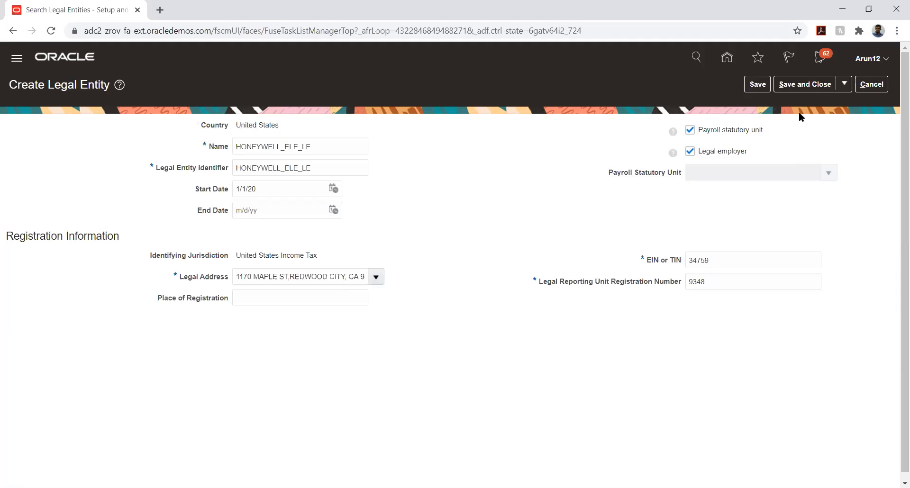
pyautogui.click(801, 87)
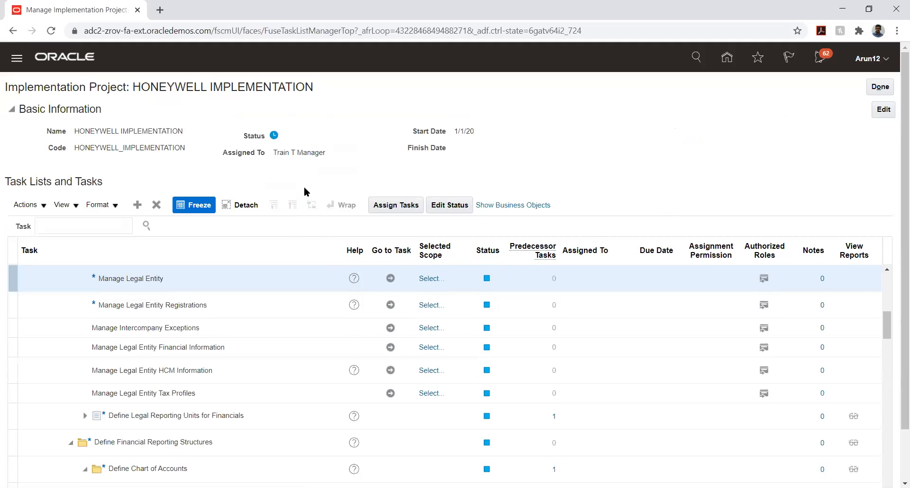
# Go to the Manage Legal Entity task again with the Create New scope and start another legal entity
pyautogui.scroll(-3, 265, 330)
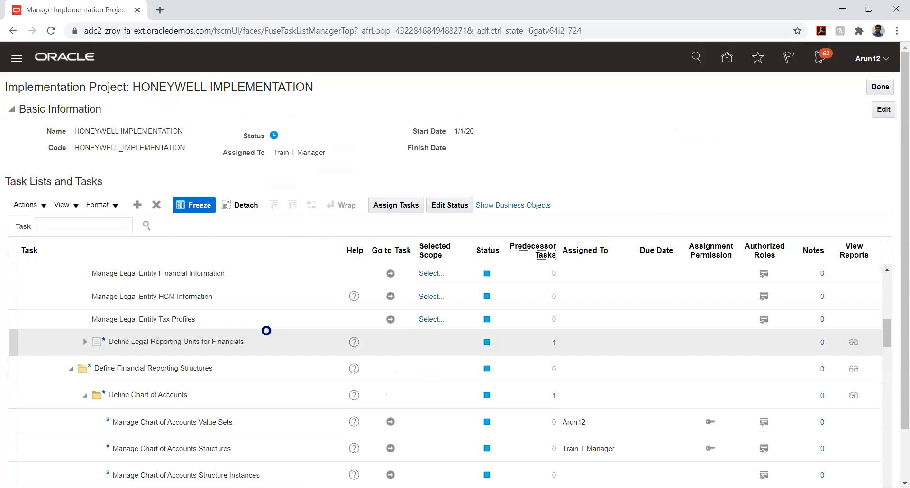
pyautogui.scroll(-2, 266, 331)
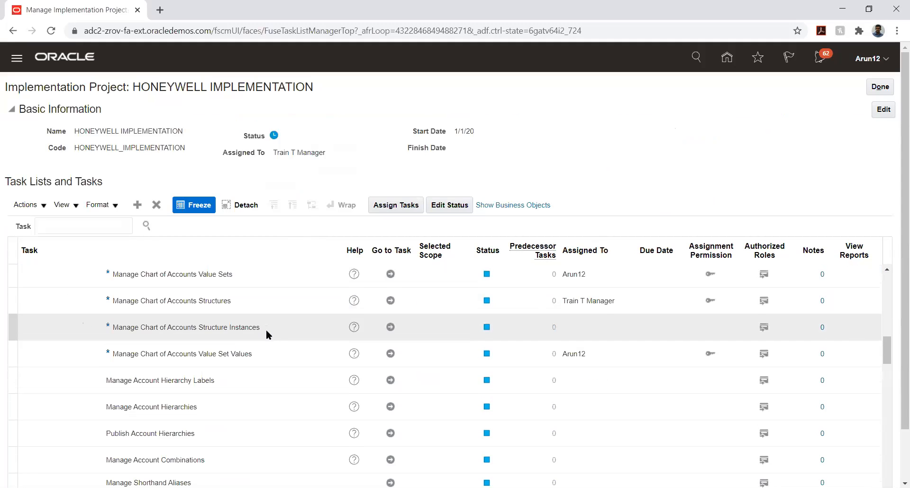
pyautogui.scroll(-1, 266, 331)
pyautogui.scroll(1, 266, 330)
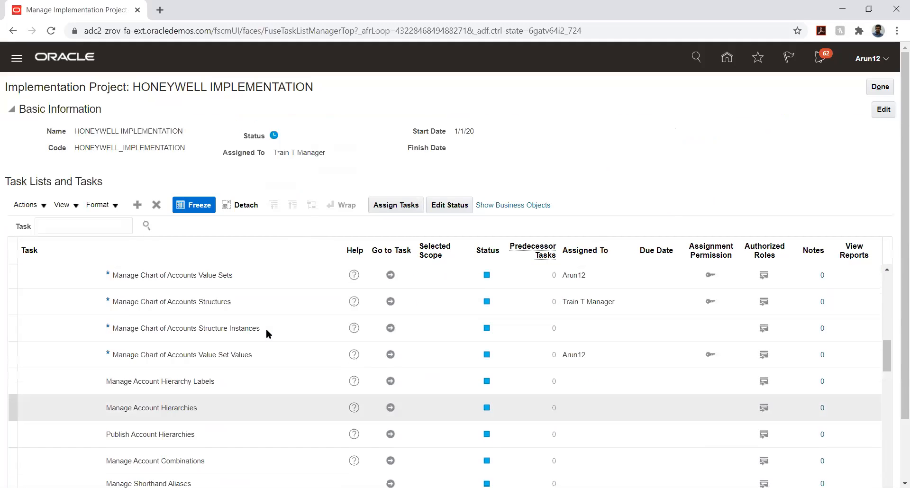
pyautogui.scroll(1, 266, 328)
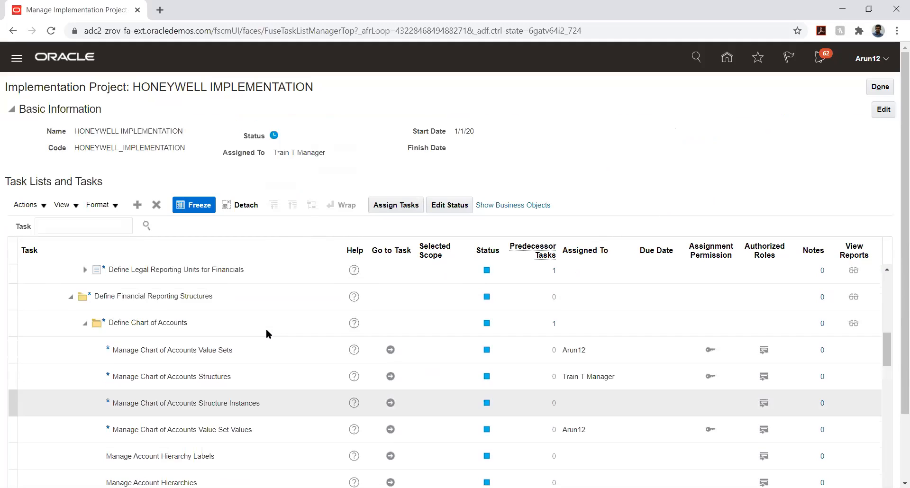
pyautogui.scroll(1, 266, 331)
pyautogui.scroll(1, 265, 328)
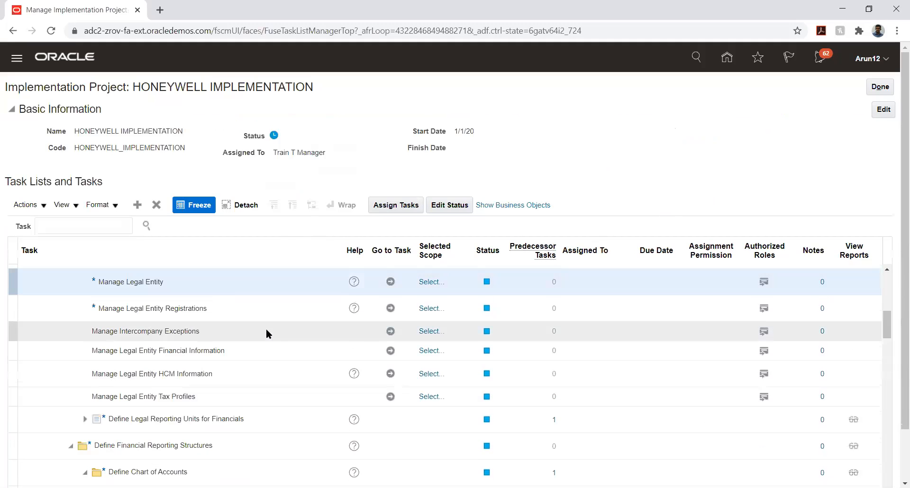
pyautogui.click(390, 280)
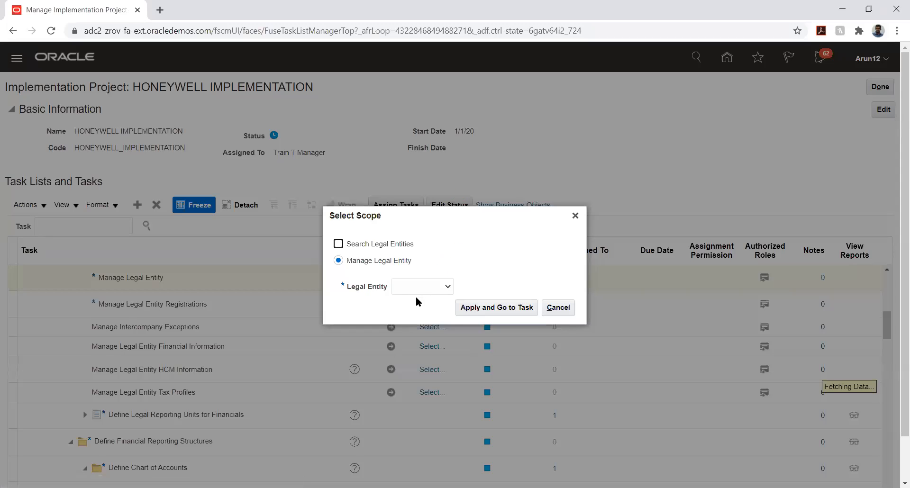
pyautogui.click(420, 286)
pyautogui.click(433, 324)
pyautogui.click(479, 309)
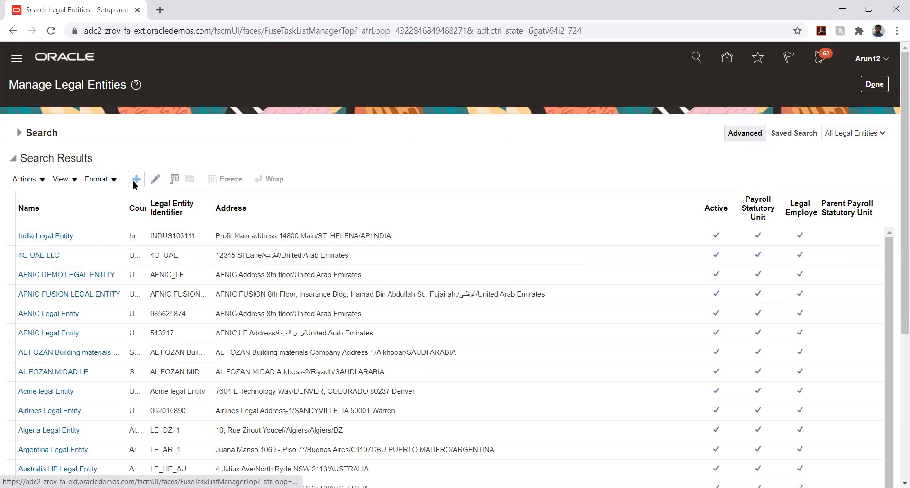
pyautogui.click(135, 180)
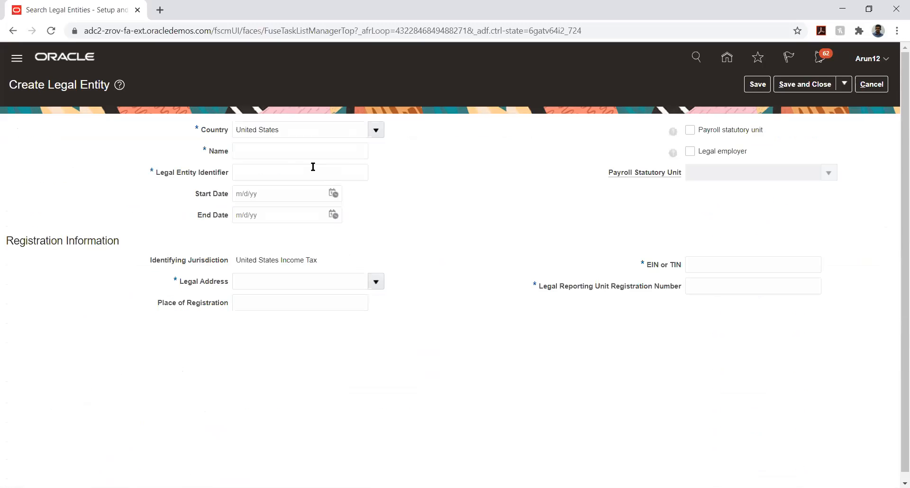
# Enter HONEYWELL_MEC_LE as both the name and the legal entity identifier of the new legal entity
pyautogui.click(300, 151)
pyautogui.write('HONEYWE')
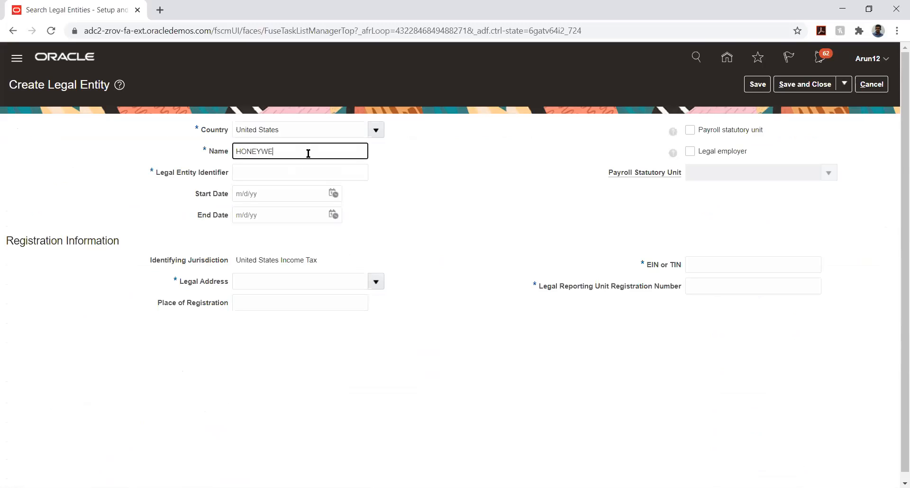
pyautogui.write('LL_MEC_LE')
pyautogui.doubleClick(258, 152)
pyautogui.hotkey('ctrl', 'c')
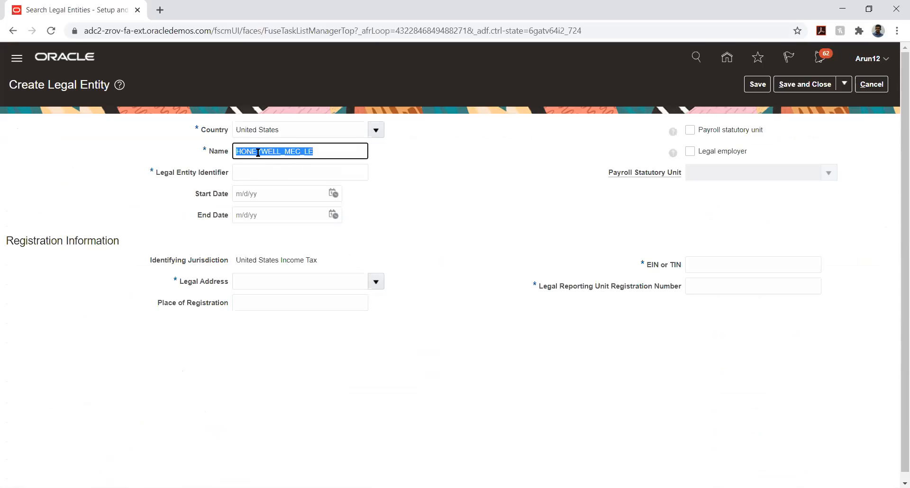
pyautogui.press('Tab')
pyautogui.hotkey('ctrl', 'v')
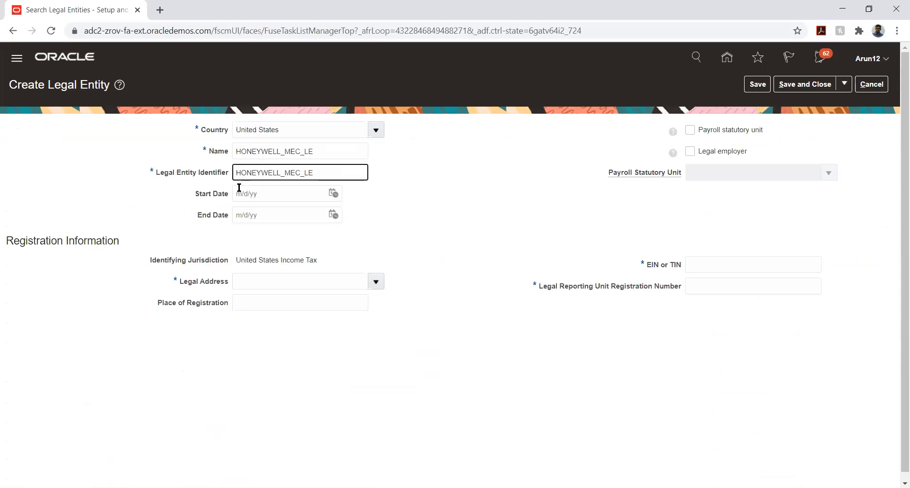
# Set the legal entity's start date to 1/1/20 and choose an existing Chicago, Illinois location as its legal address
pyautogui.click(334, 192)
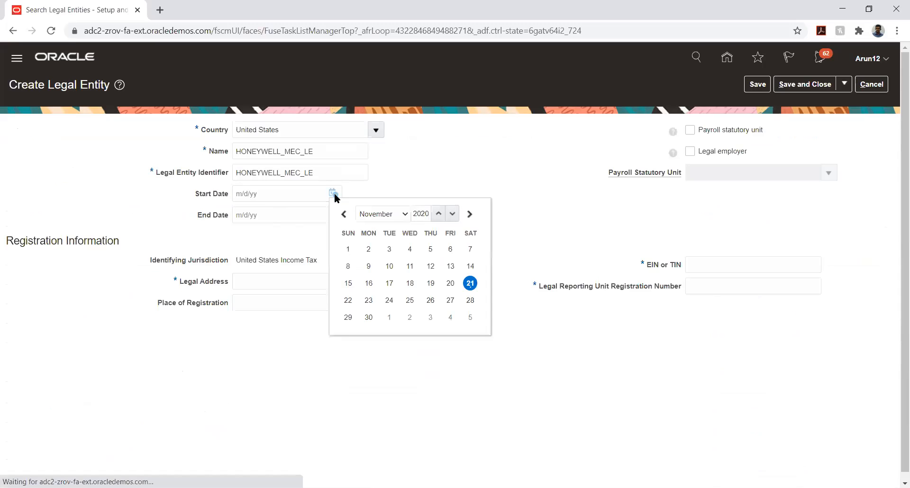
pyautogui.click(368, 214)
pyautogui.click(371, 227)
pyautogui.click(409, 249)
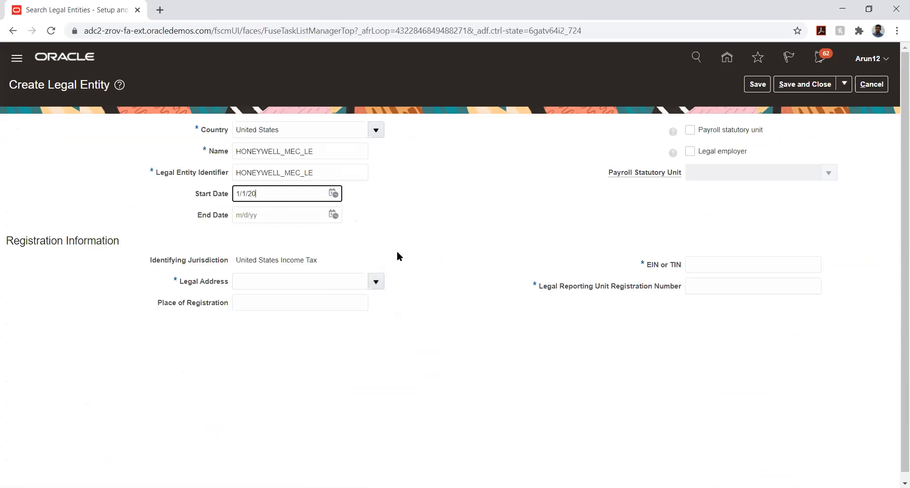
pyautogui.click(373, 283)
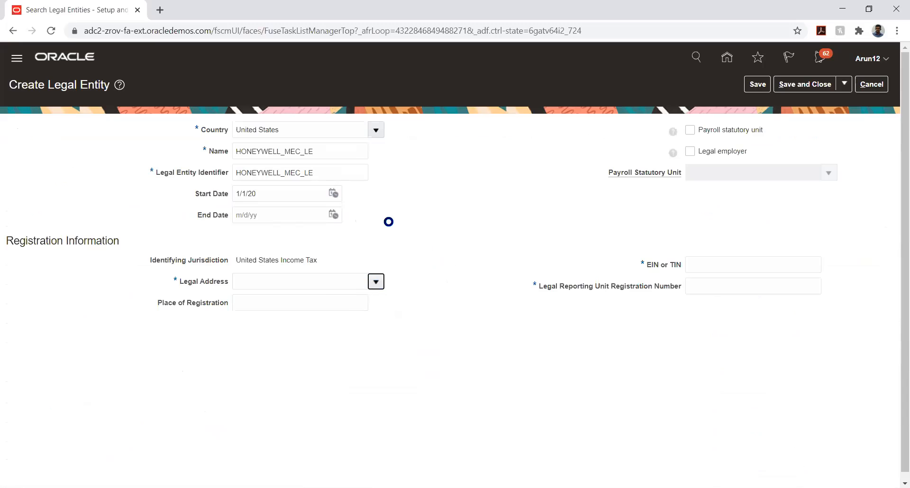
pyautogui.click(326, 181)
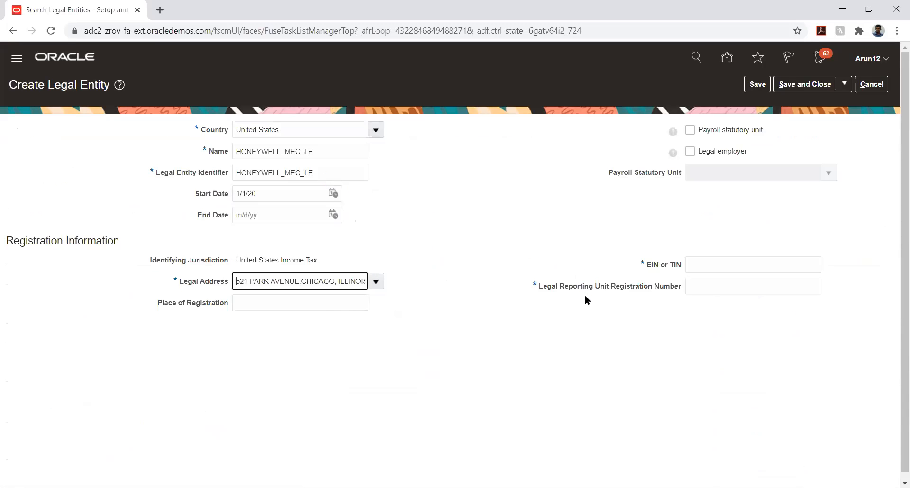
# Make the entity a payroll statutory unit and legal employer, and fill in its EIN or TIN and legal reporting unit registration number
pyautogui.click(690, 130)
pyautogui.click(690, 151)
pyautogui.click(710, 264)
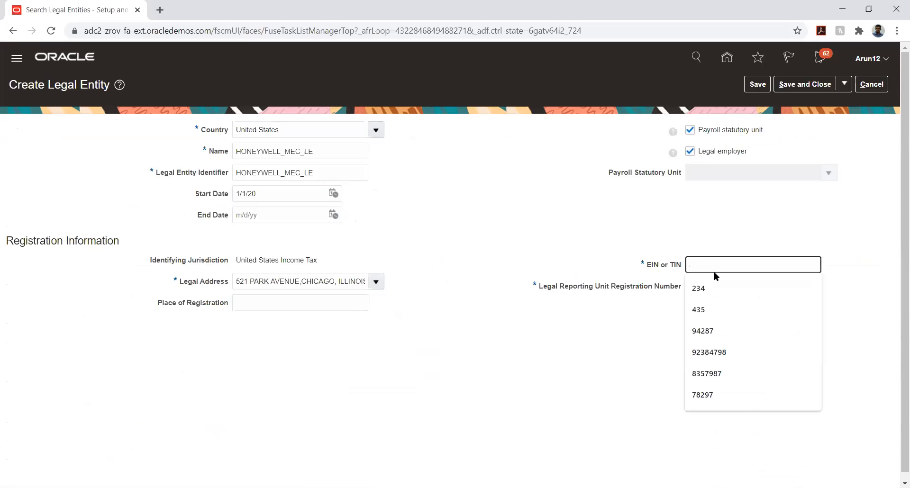
pyautogui.write('3908')
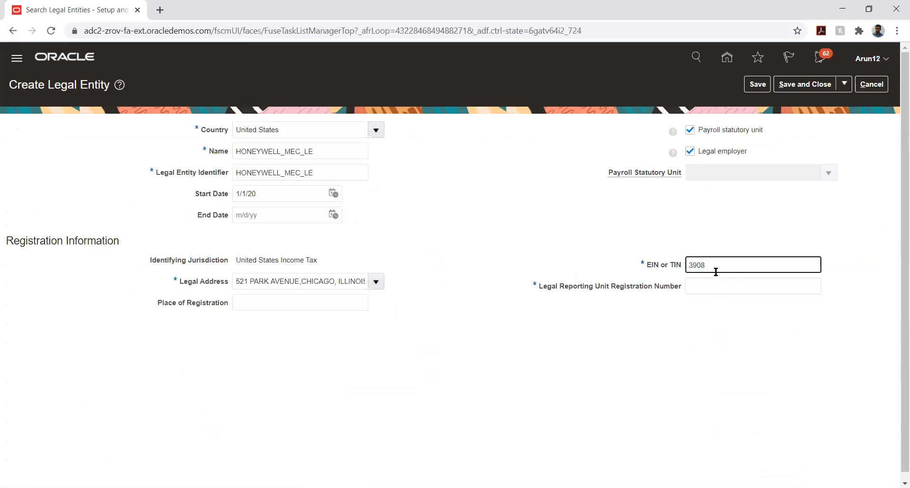
pyautogui.click(739, 291)
pyautogui.write('384')
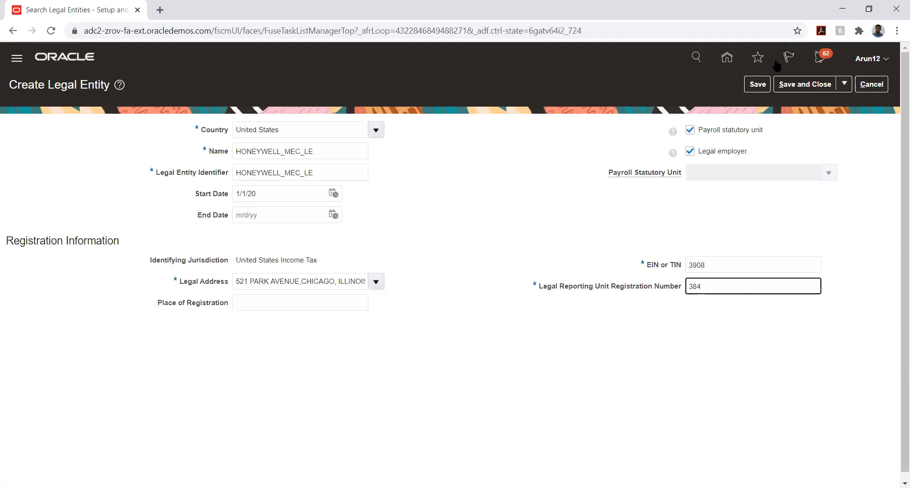
# Save the HONEYWELL_MEC_LE legal entity and close it to return to the implementation project
pyautogui.click(753, 88)
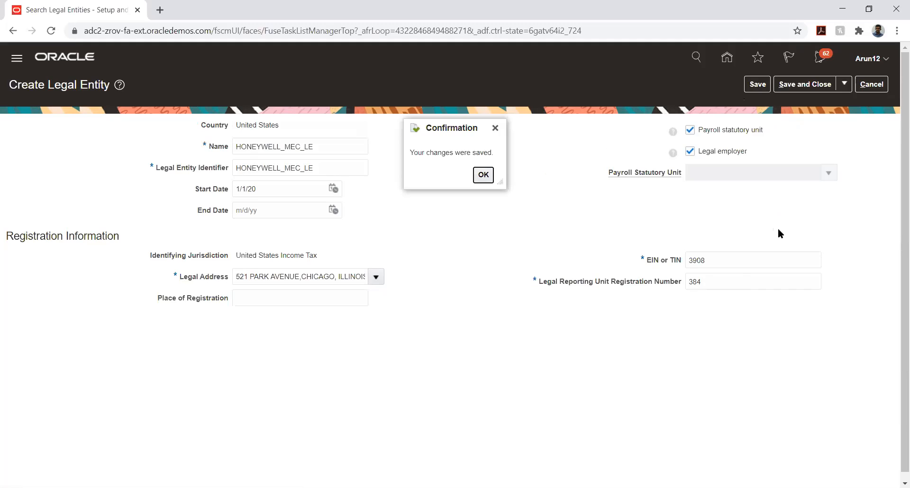
pyautogui.click(484, 175)
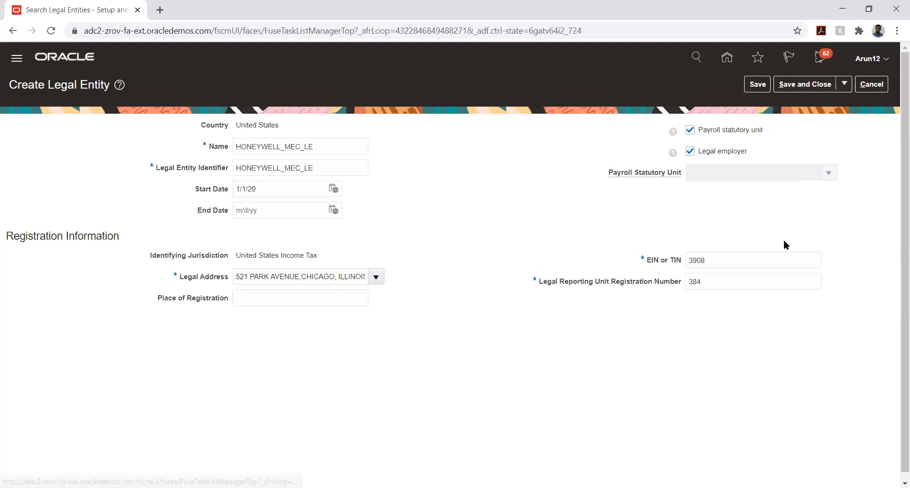
pyautogui.doubleClick(644, 257)
pyautogui.click(627, 260)
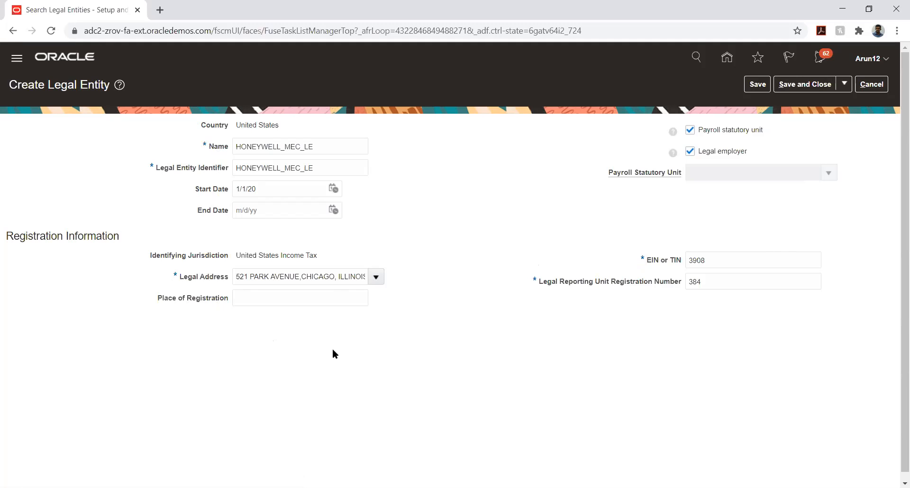
pyautogui.click(757, 85)
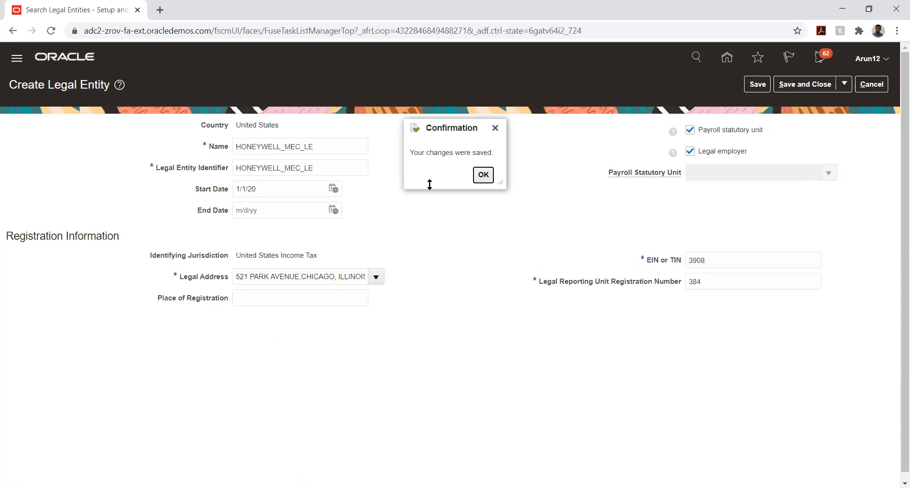
pyautogui.click(482, 176)
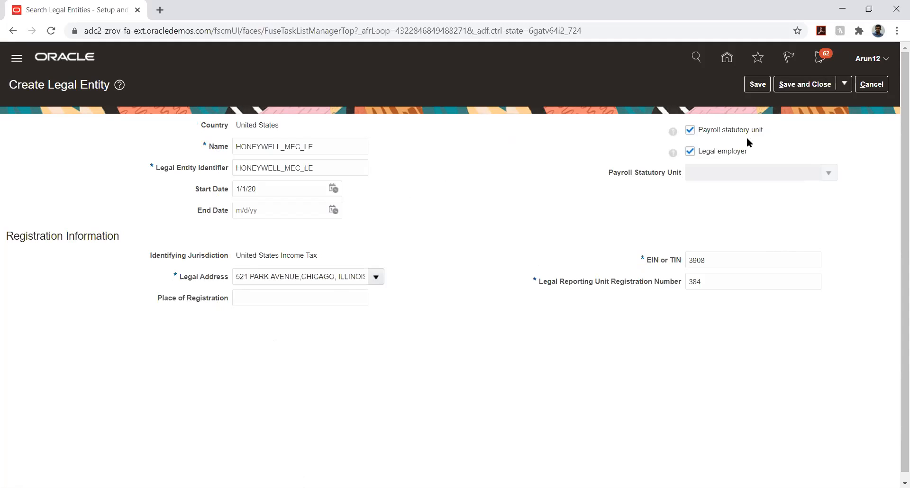
pyautogui.click(800, 87)
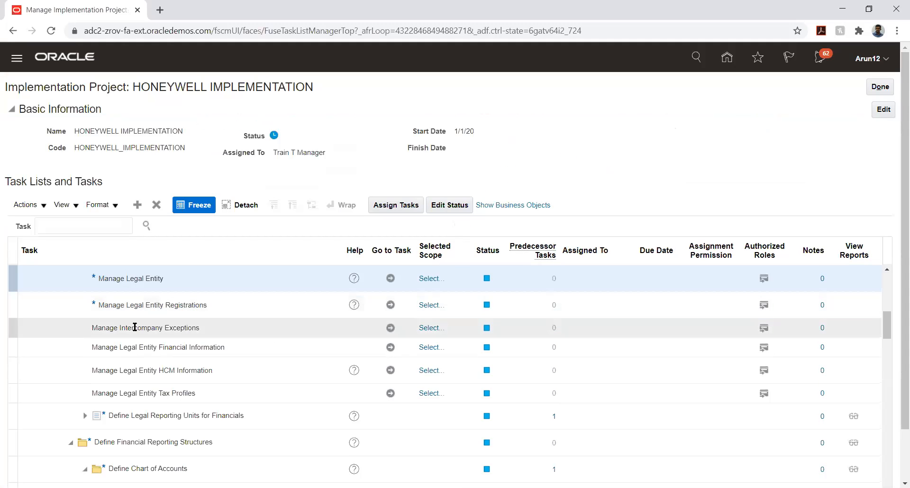
# Expand Define Ledgers and its Define Accounting Configurations task list in the implementation project
pyautogui.scroll(-2, 60, 327)
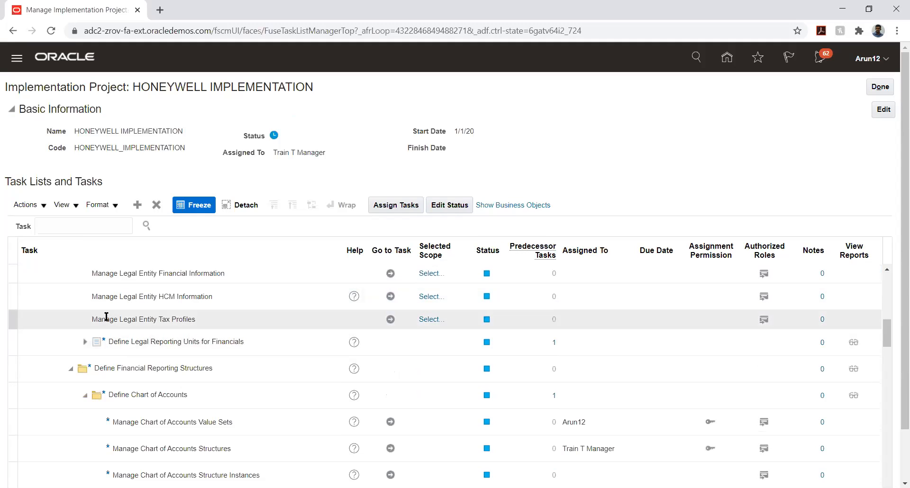
pyautogui.scroll(-2, 811, 312)
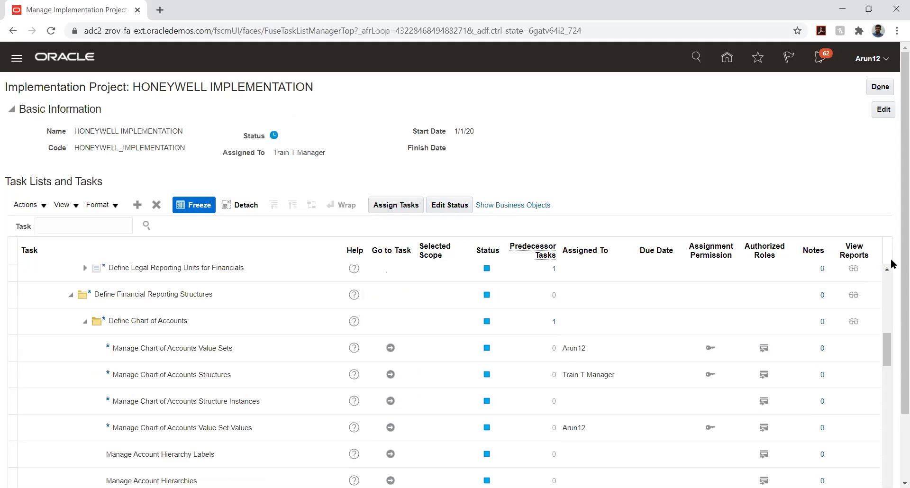
pyautogui.scroll(-2, 896, 264)
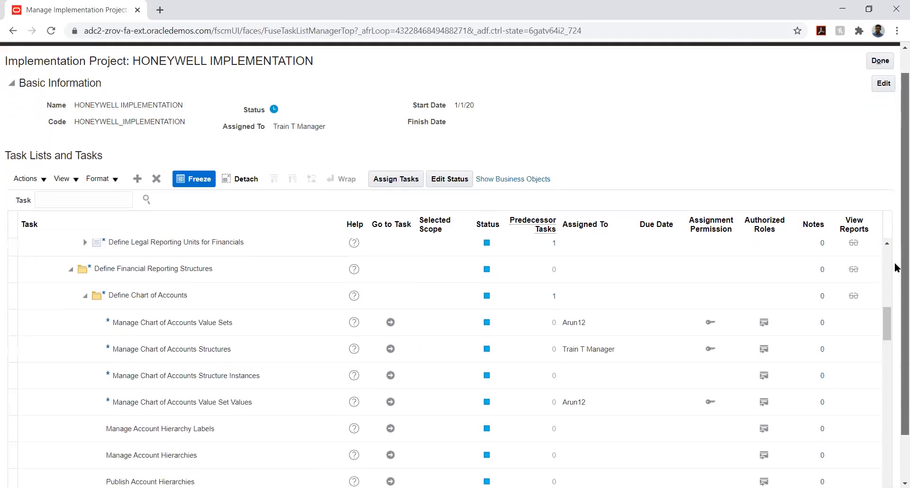
pyautogui.moveTo(889, 266); pyautogui.dragTo(890, 342)
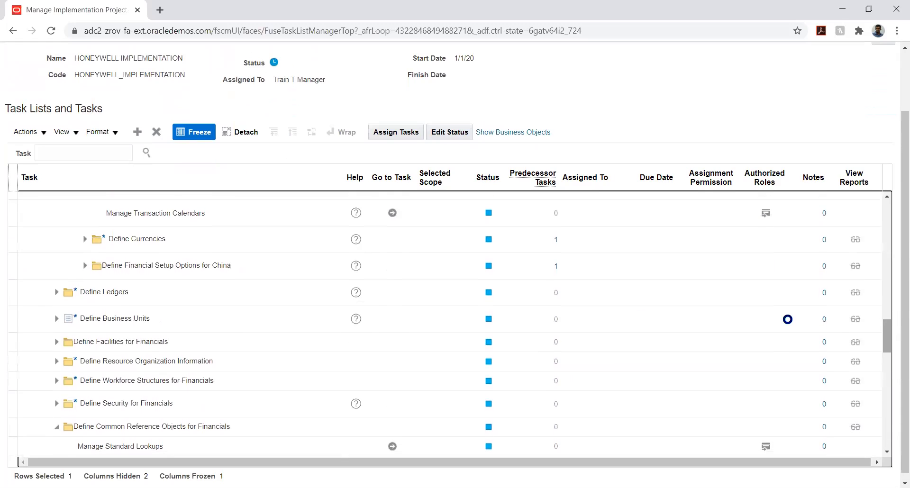
pyautogui.click(56, 297)
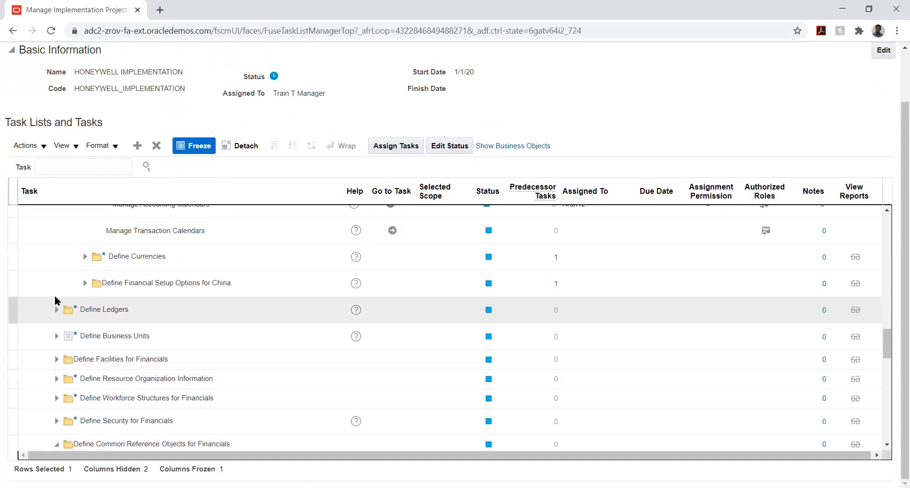
pyautogui.click(57, 310)
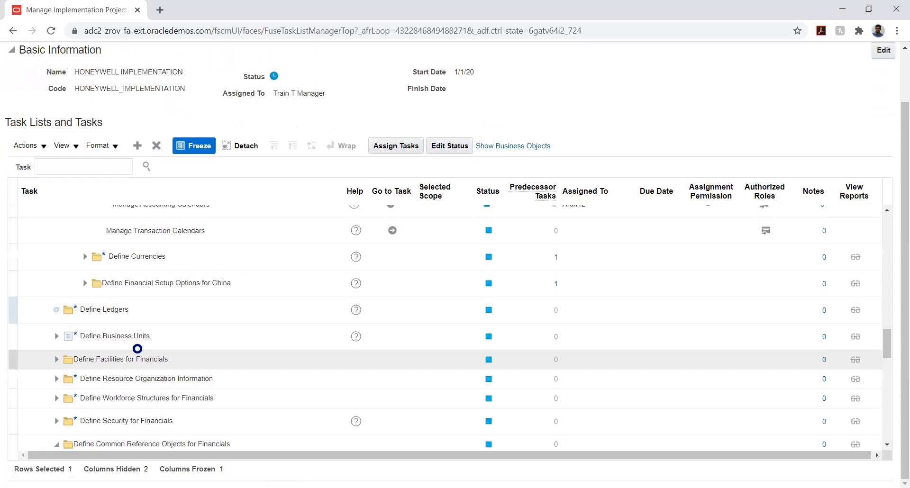
pyautogui.click(70, 336)
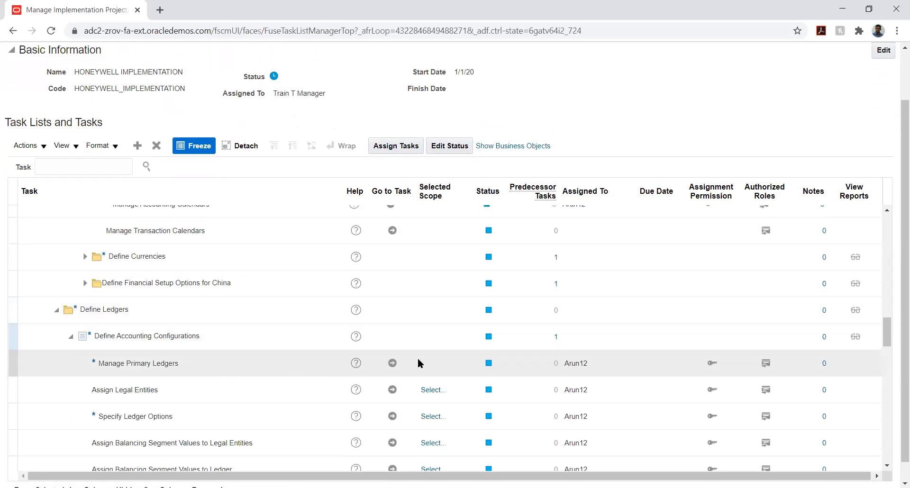
# Go to the Manage Primary Ledgers task and create a new primary ledger named HONEYWELL_PL
pyautogui.click(393, 364)
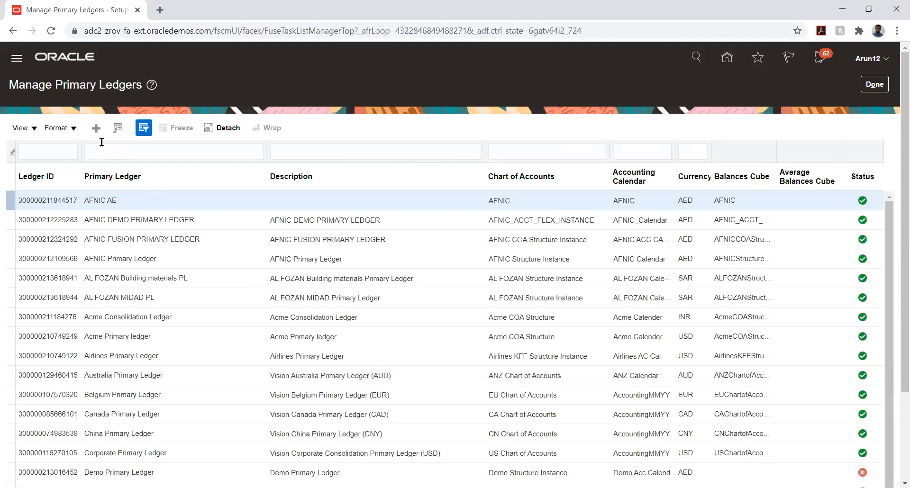
pyautogui.click(95, 128)
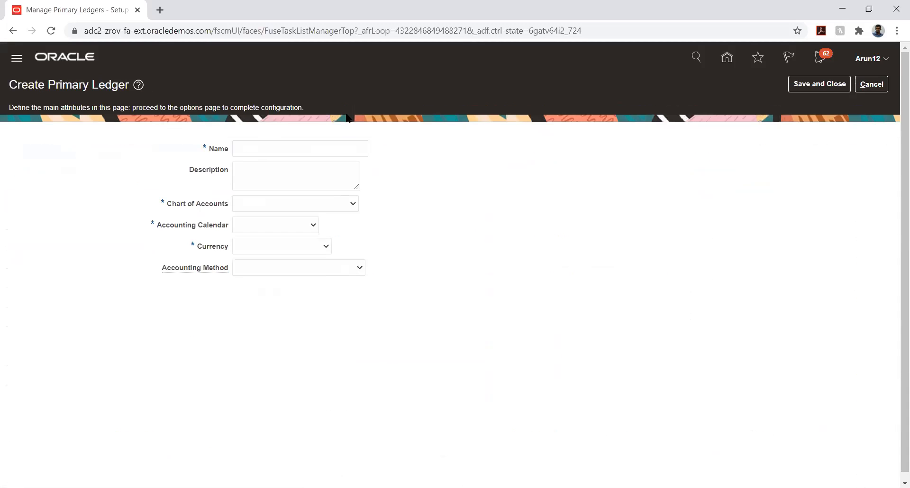
pyautogui.click(274, 149)
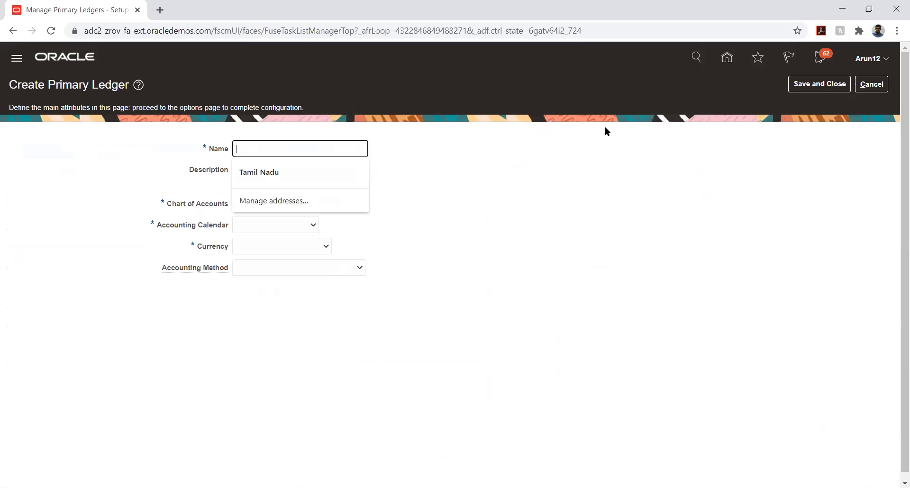
pyautogui.write('HON')
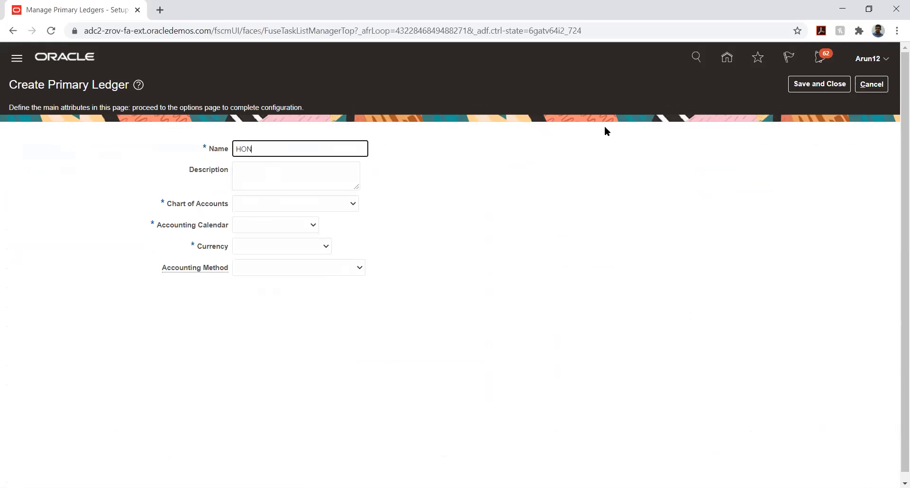
pyautogui.write('EYWELL_PL')
pyautogui.click(264, 176)
# Set the ledger's chart of accounts to HONEYWELL_COA_INST and its accounting calendar to HONEYWELL_CALEN
pyautogui.click(265, 199)
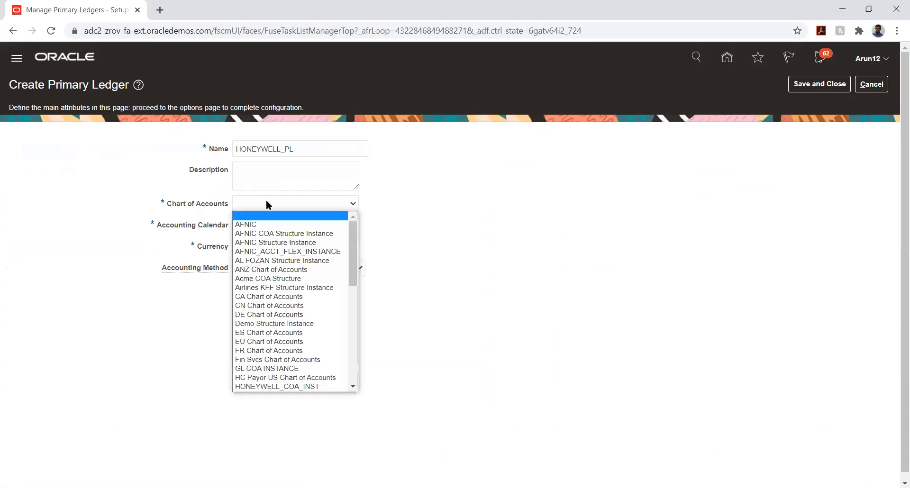
pyautogui.press('h')
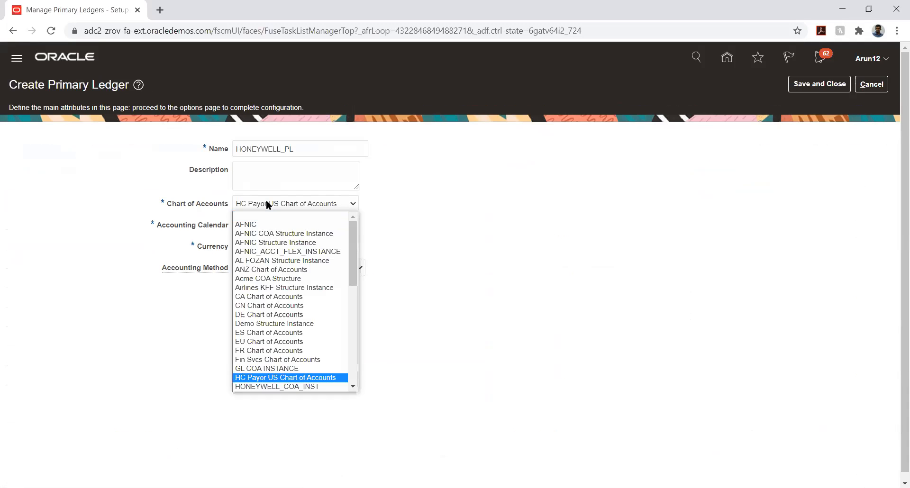
pyautogui.press('Down')
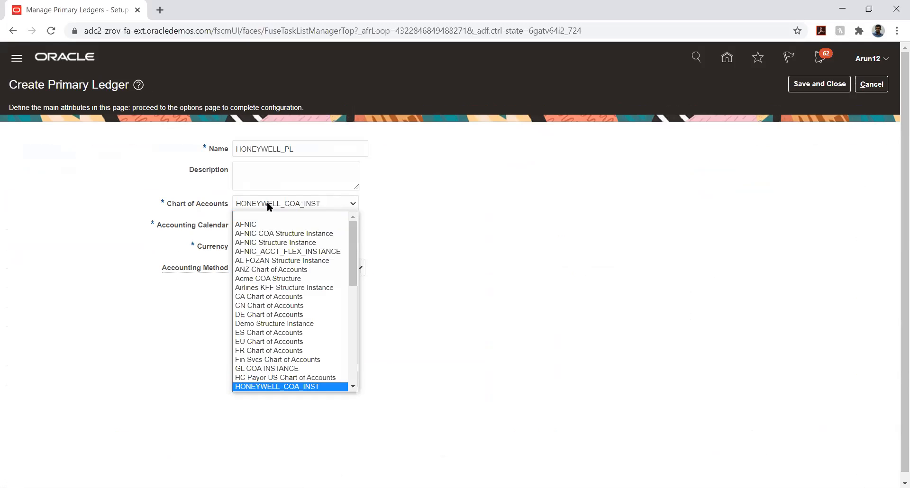
pyautogui.click(268, 205)
pyautogui.click(292, 226)
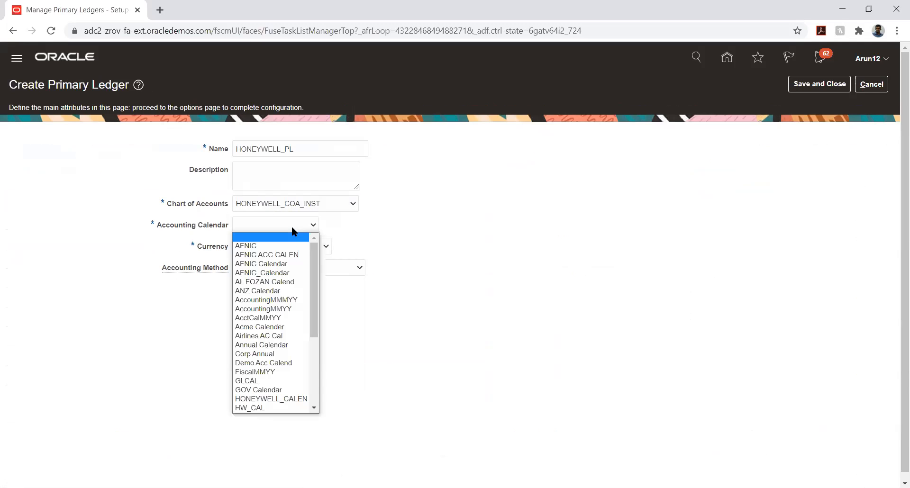
pyautogui.press('h')
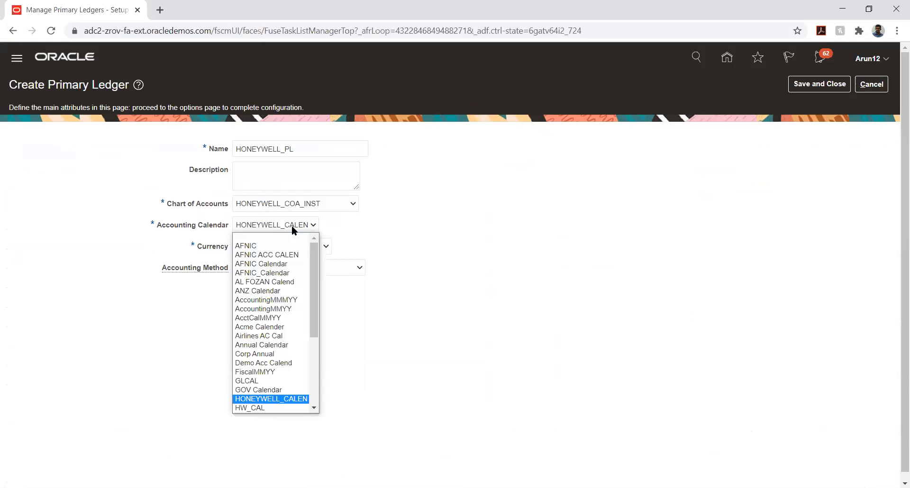
pyautogui.click(291, 226)
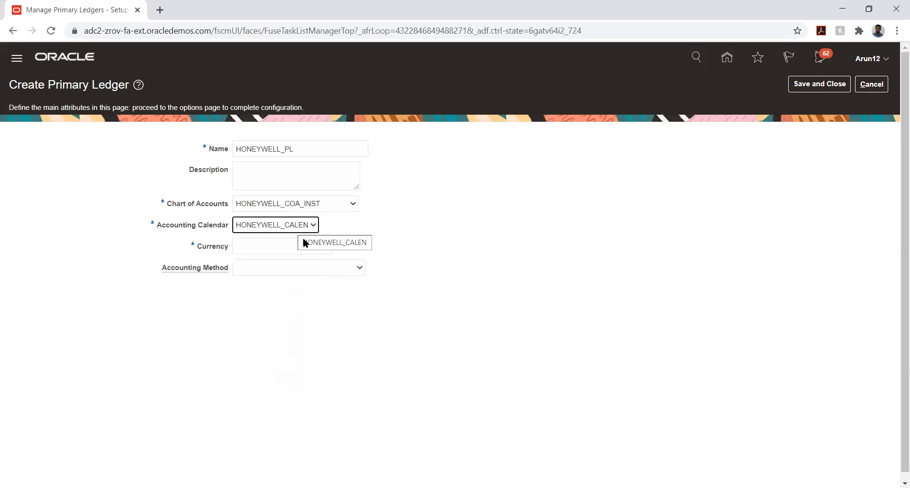
# Set the ledger's currency to USD - US Dollar and accounting method to Standard Accrual, and save and close the ledger
pyautogui.click(312, 251)
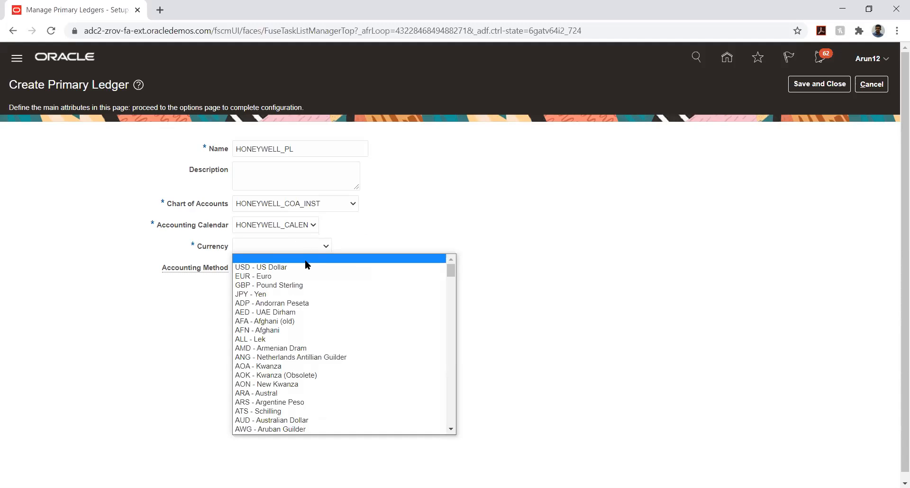
pyautogui.click(306, 266)
pyautogui.click(311, 263)
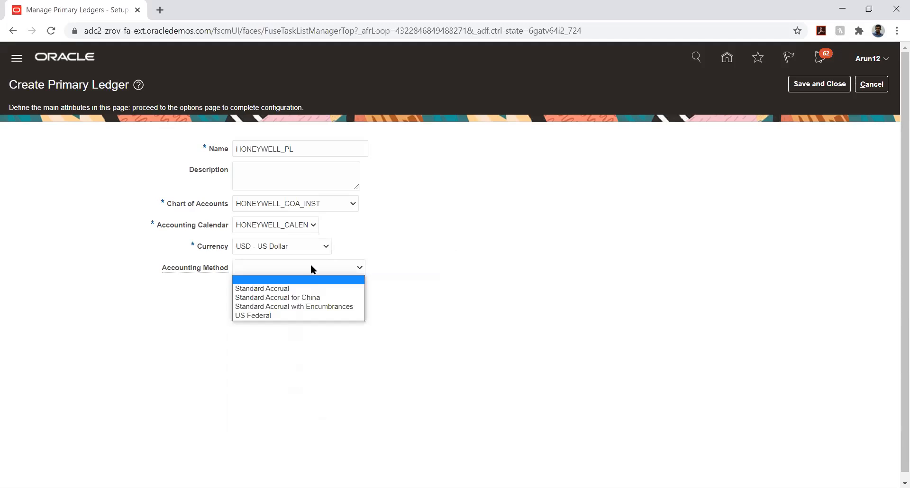
pyautogui.click(303, 284)
pyautogui.click(472, 314)
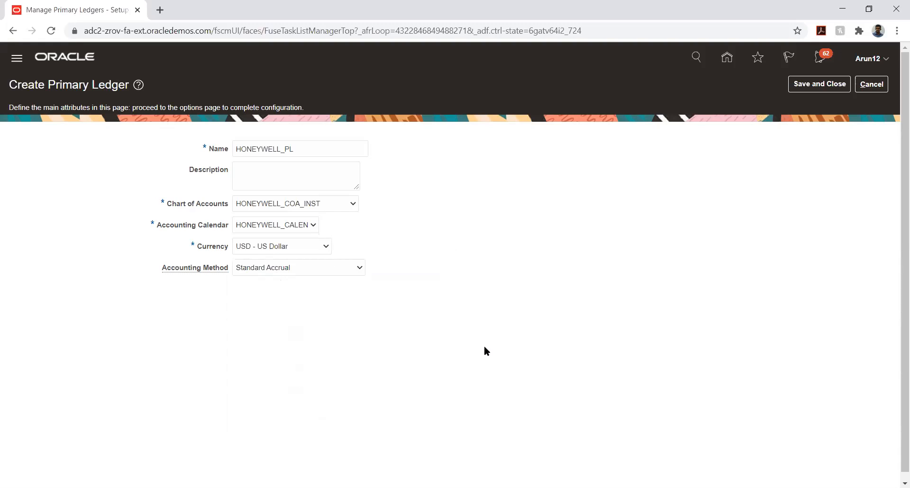
pyautogui.click(807, 84)
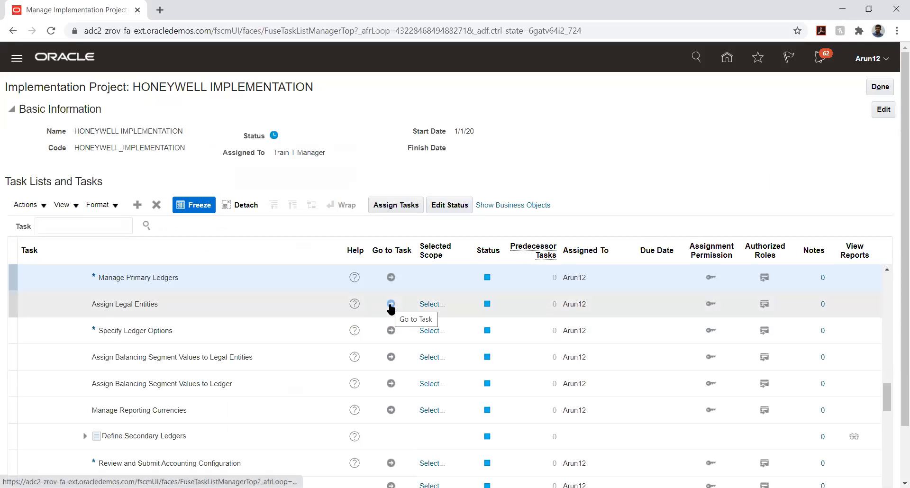
# Look over the primary ledgers list from the Manage Primary Ledgers task and return to the implementation project
pyautogui.click(391, 278)
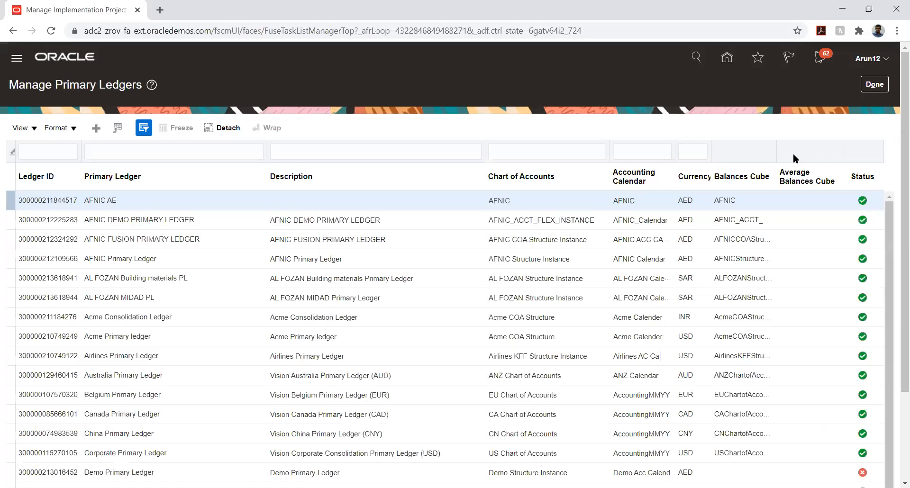
pyautogui.click(875, 85)
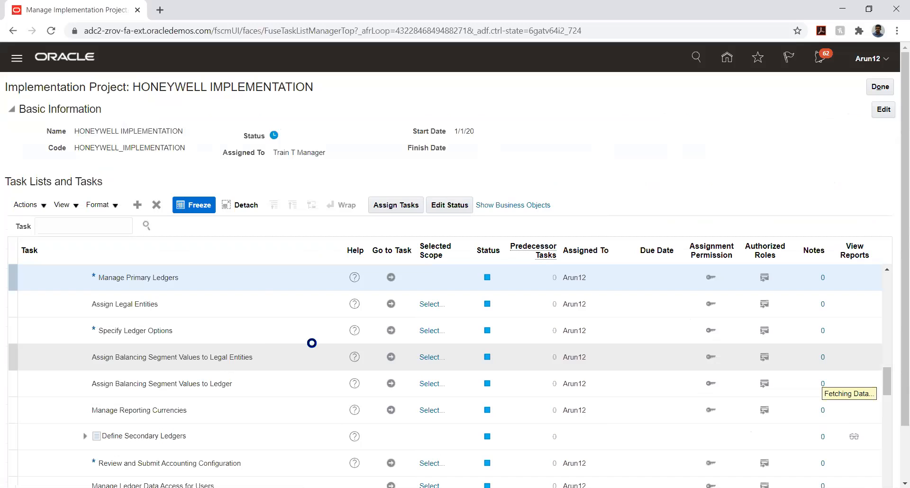
# Go to the Manage Chart of Accounts Value Set Values task and search for value set code HW
pyautogui.scroll(5, 334, 332)
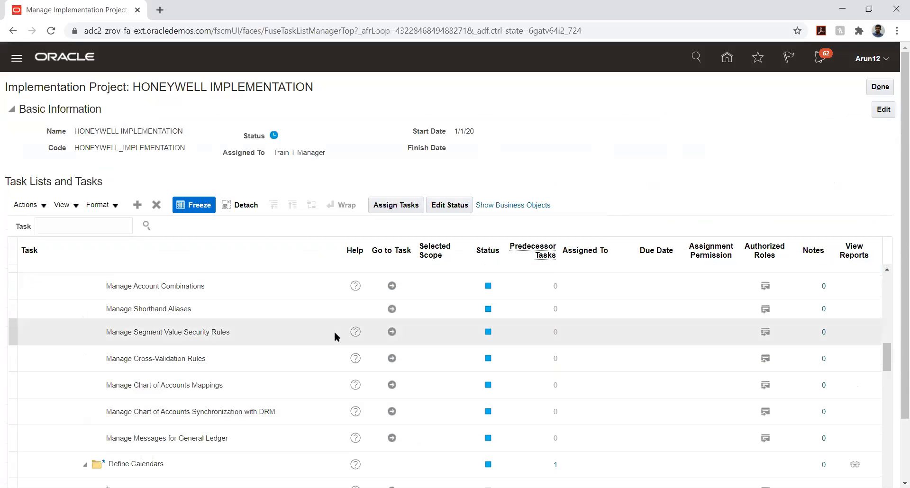
pyautogui.scroll(3, 334, 331)
pyautogui.scroll(2, 334, 331)
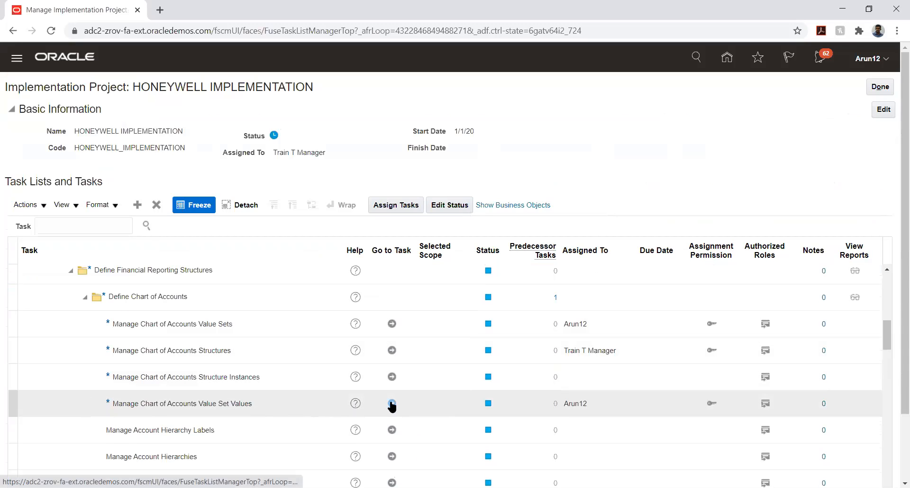
pyautogui.click(391, 403)
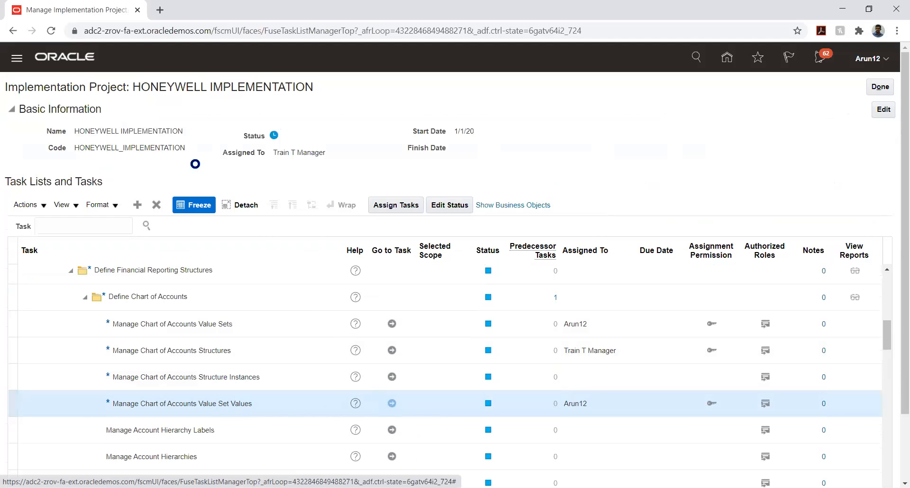
pyautogui.click(201, 143)
pyautogui.write('HW')
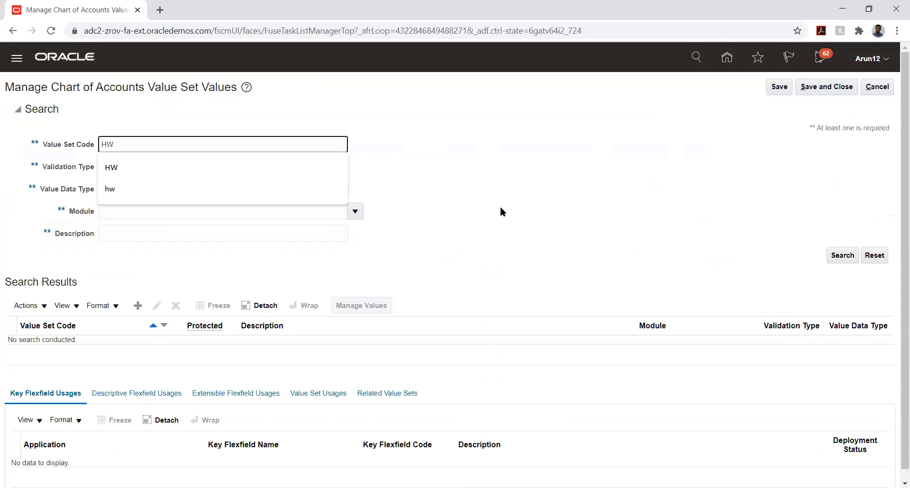
pyautogui.press('Return')
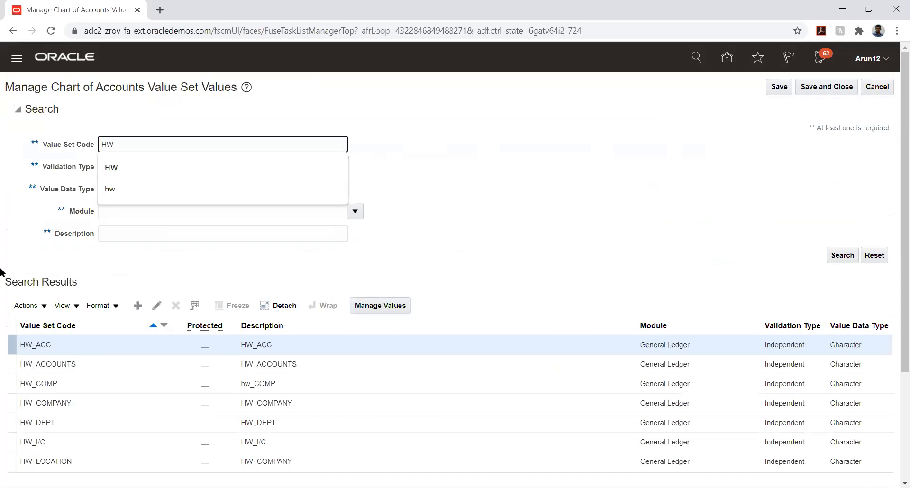
# Review all values of the HW_ACCOUNTS value set, then save and close back to the implementation project
pyautogui.click(105, 364)
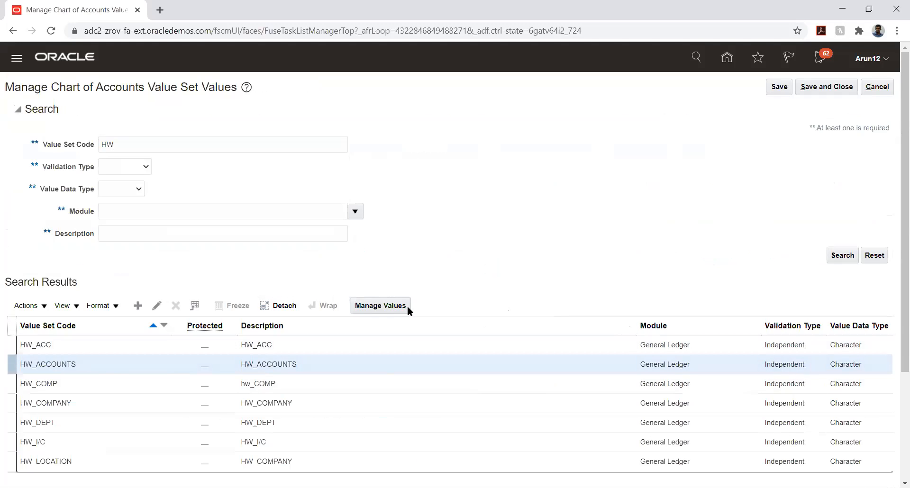
pyautogui.click(395, 304)
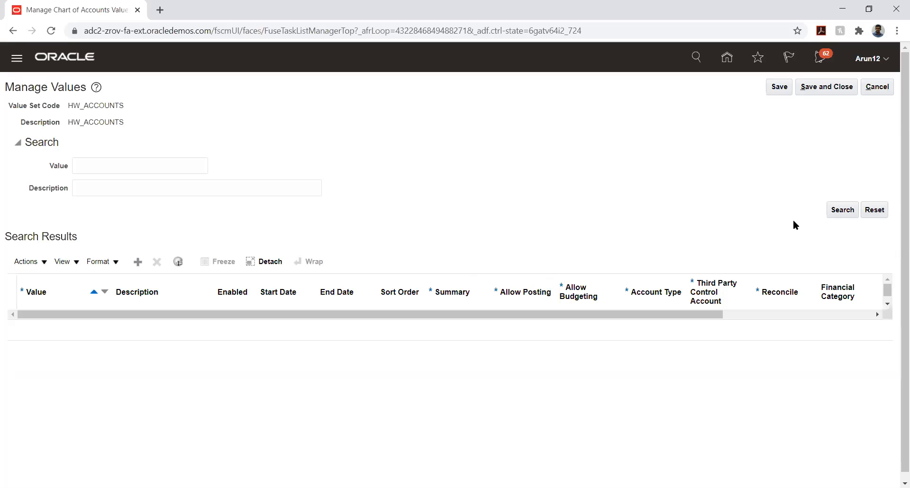
pyautogui.click(837, 207)
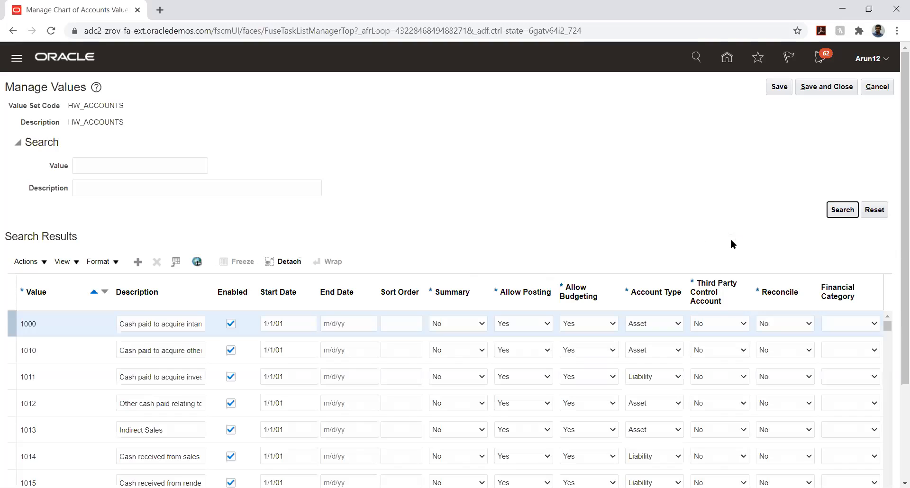
pyautogui.click(809, 86)
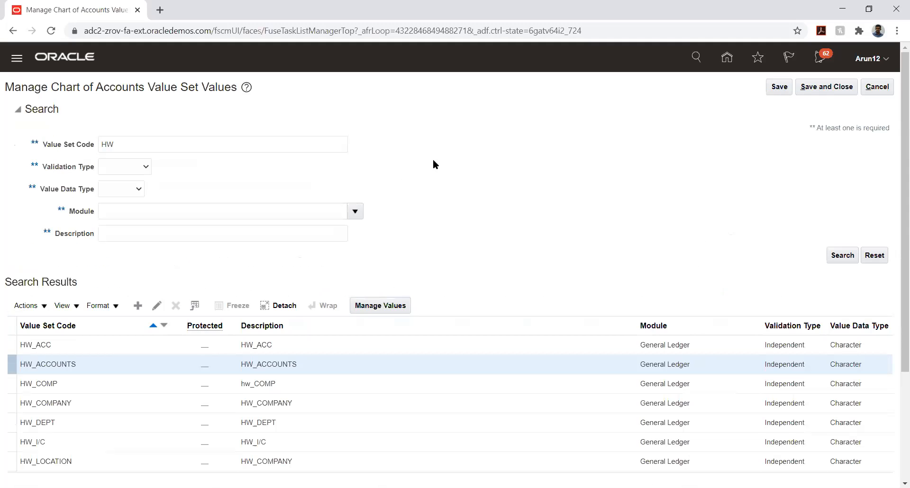
pyautogui.click(813, 91)
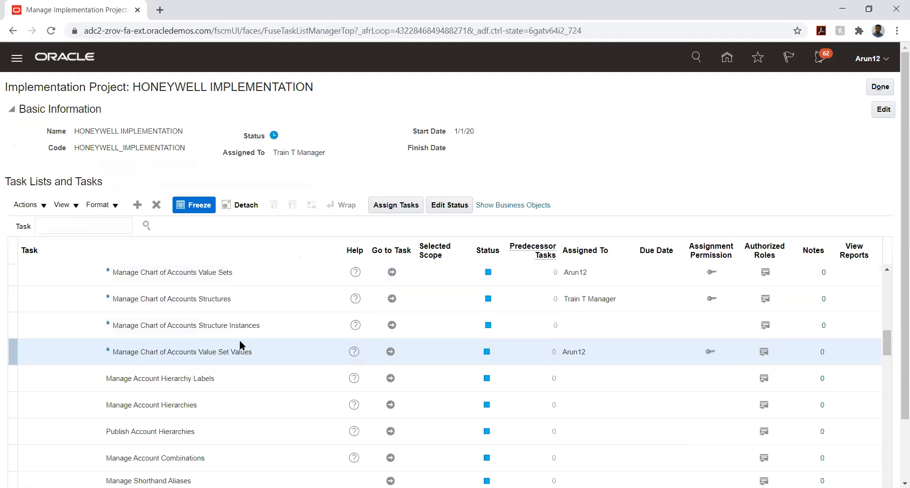
# Go to the Manage Chart of Accounts Structure Instances task and list all structure instances of the Accounting Flexfield
pyautogui.click(392, 326)
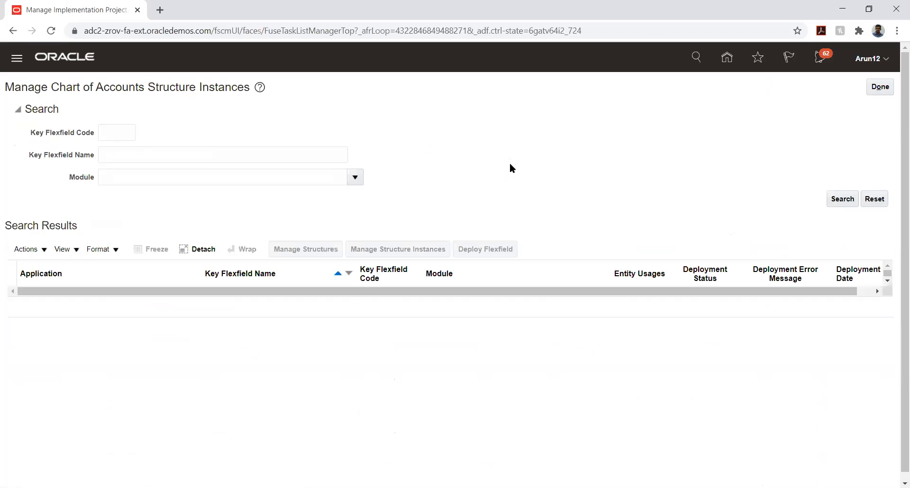
pyautogui.click(834, 201)
pyautogui.click(393, 251)
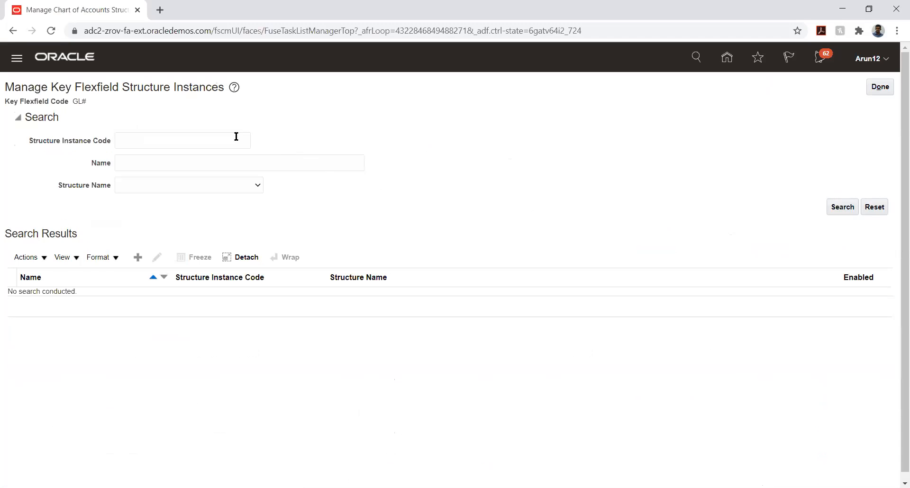
pyautogui.click(845, 210)
# Find the HONEYWELL_COA_INST structure instance in the list and open it for editing to check its segments
pyautogui.scroll(-3, 147, 362)
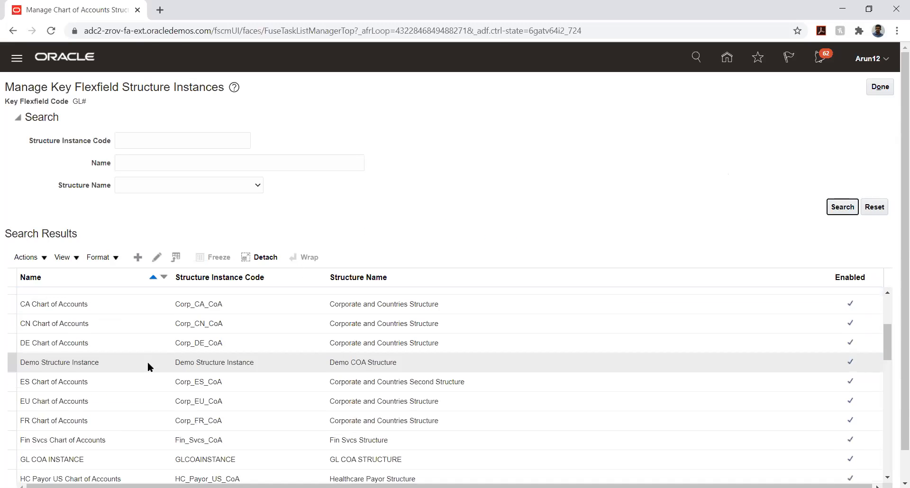
pyautogui.scroll(-2, 147, 362)
pyautogui.scroll(-5, 97, 417)
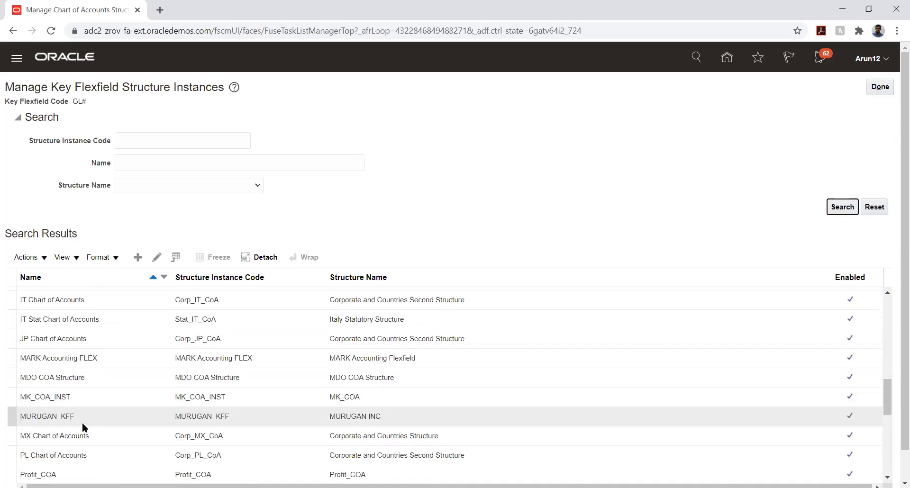
pyautogui.scroll(2, 82, 422)
pyautogui.scroll(2, 72, 388)
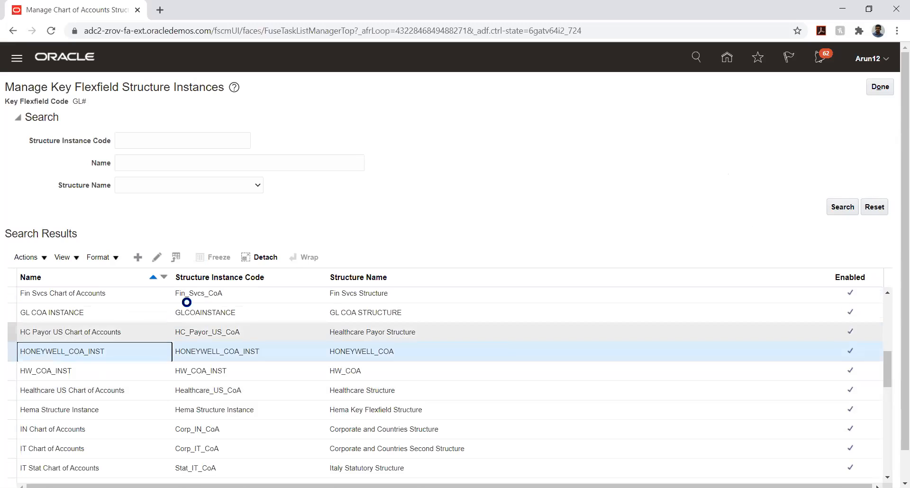
pyautogui.click(155, 256)
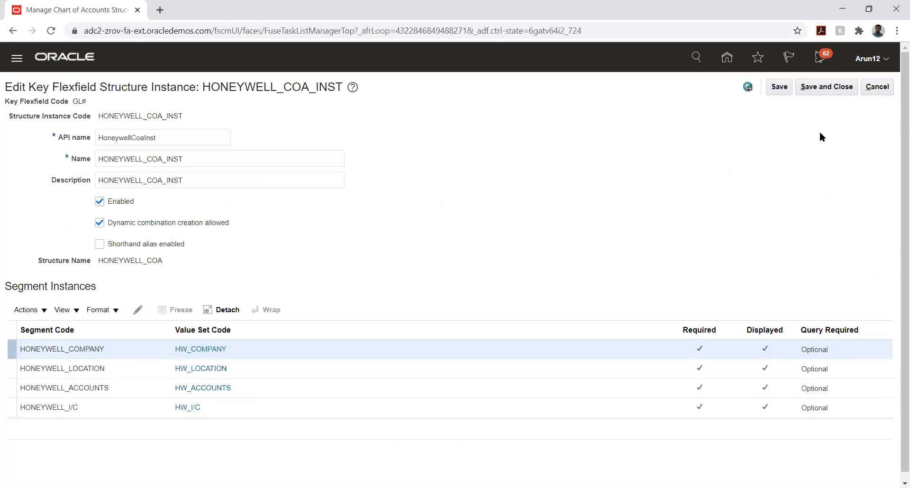
# Save and close the HONEYWELL_COA_INST structure instance and return to the implementation project
pyautogui.click(808, 87)
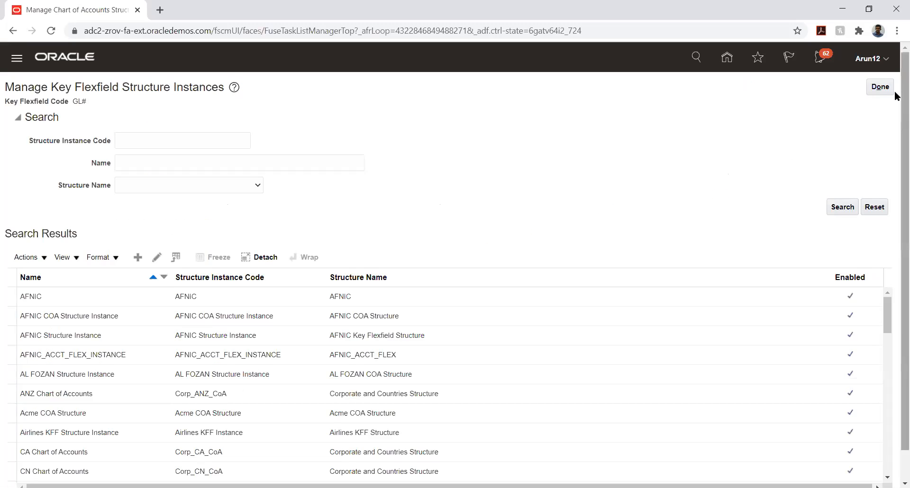
pyautogui.click(881, 88)
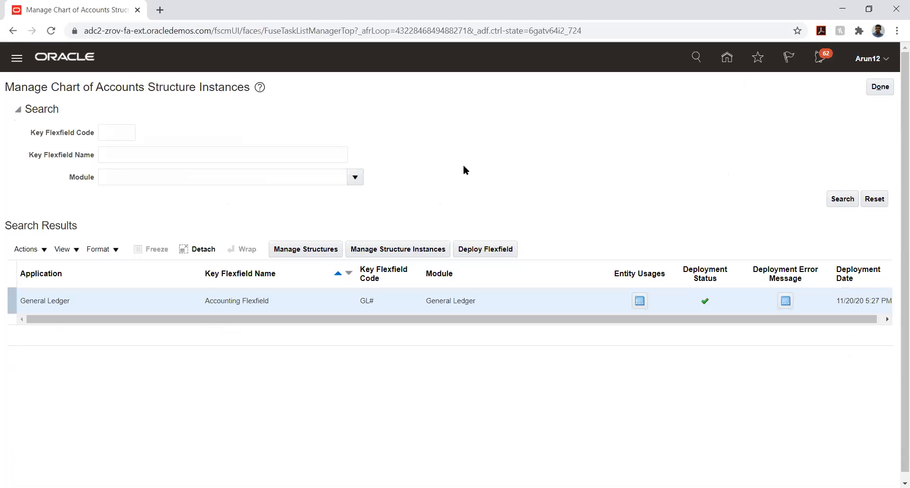
pyautogui.click(885, 87)
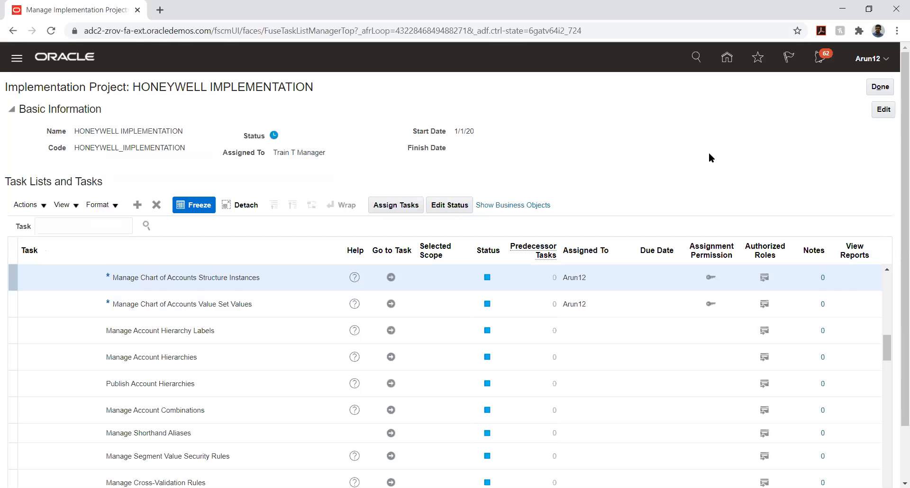
# Go to the Assign Legal Entities task and choose Select and Add for its primary ledger scope
pyautogui.scroll(-5, 163, 337)
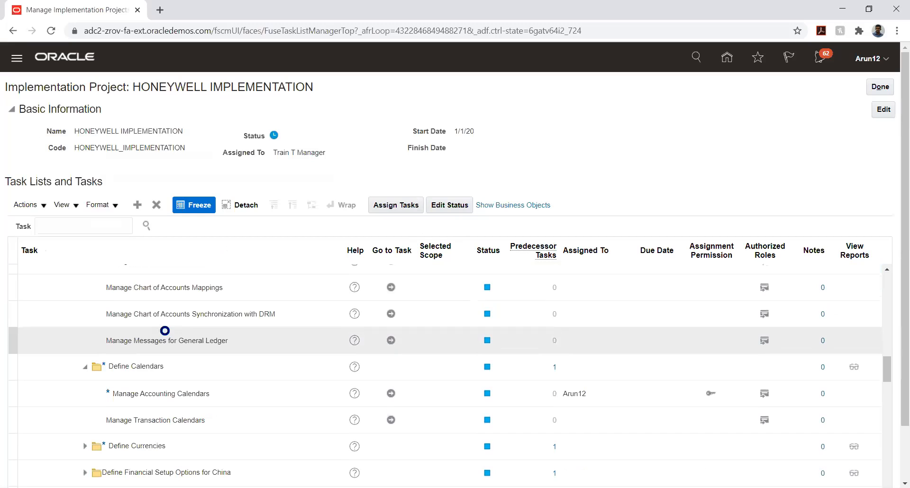
pyautogui.scroll(-2, 165, 330)
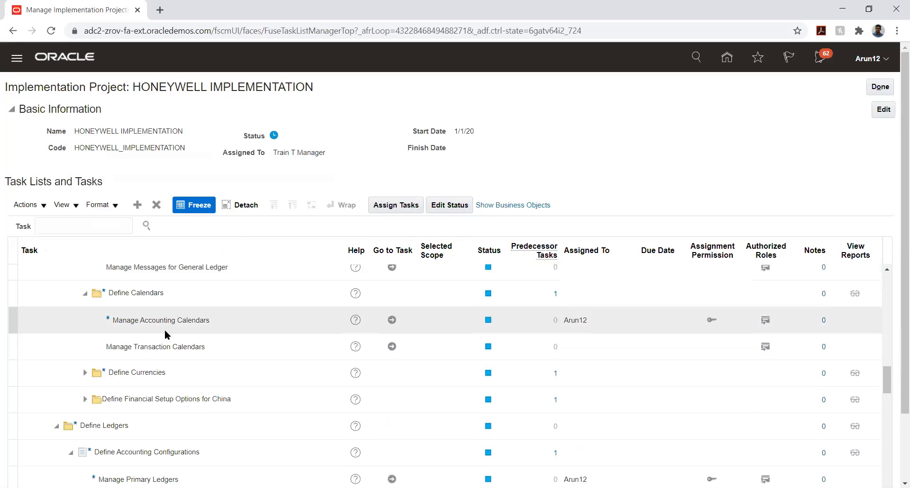
pyautogui.scroll(-2, 164, 328)
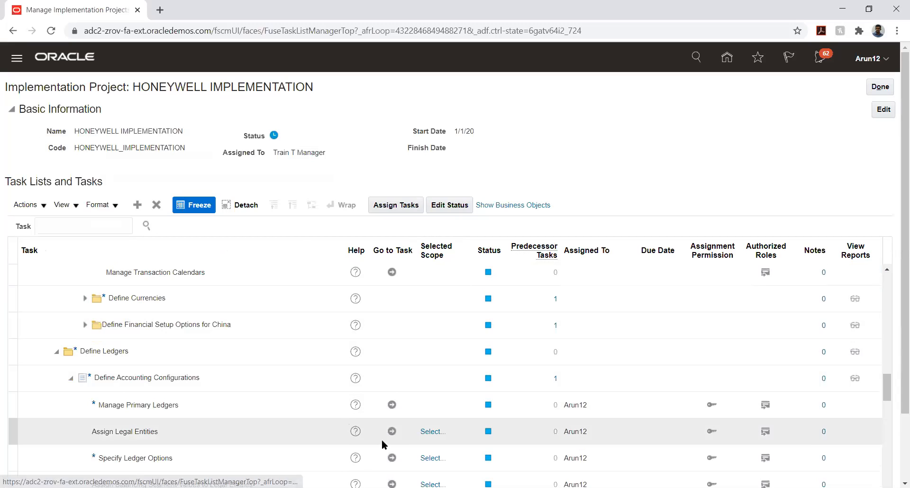
pyautogui.click(391, 432)
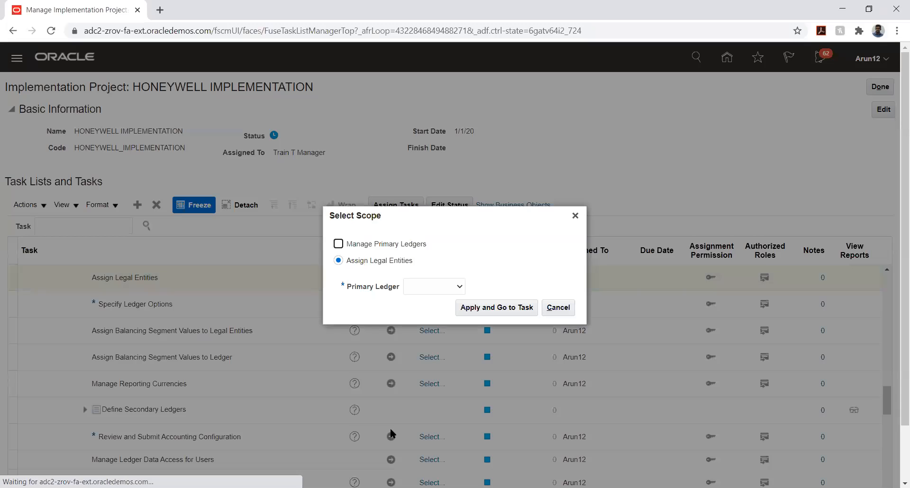
pyautogui.click(417, 287)
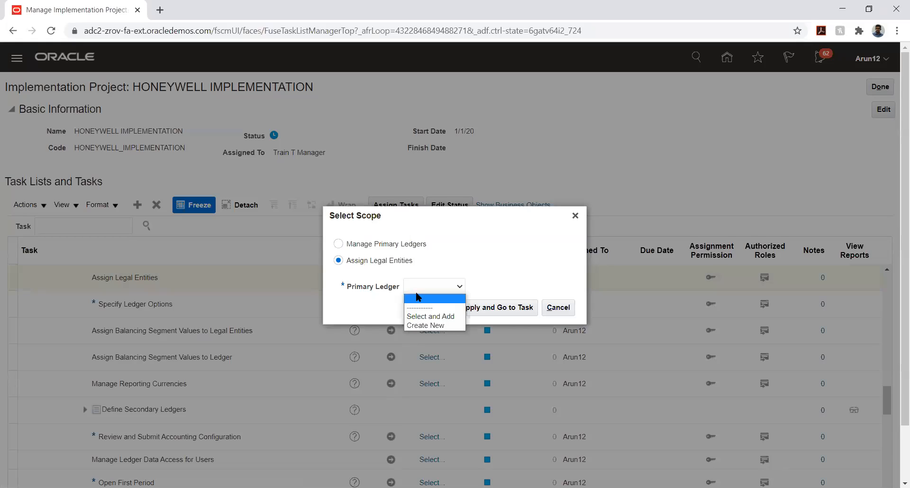
pyautogui.click(429, 316)
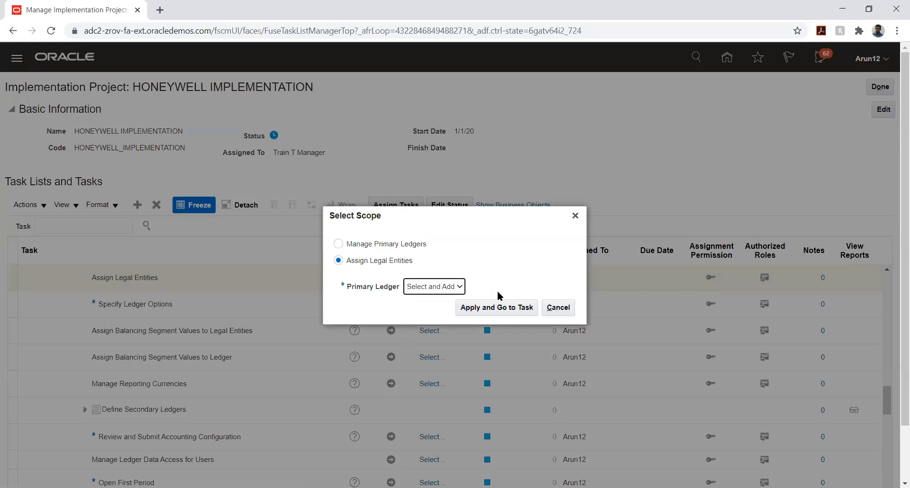
pyautogui.click(497, 308)
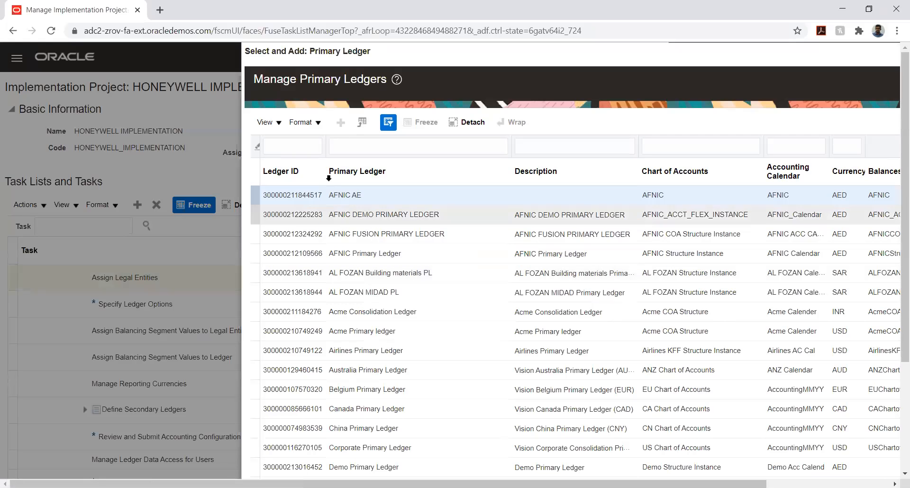
# Filter the selectable primary ledgers by the name HON
pyautogui.click(348, 147)
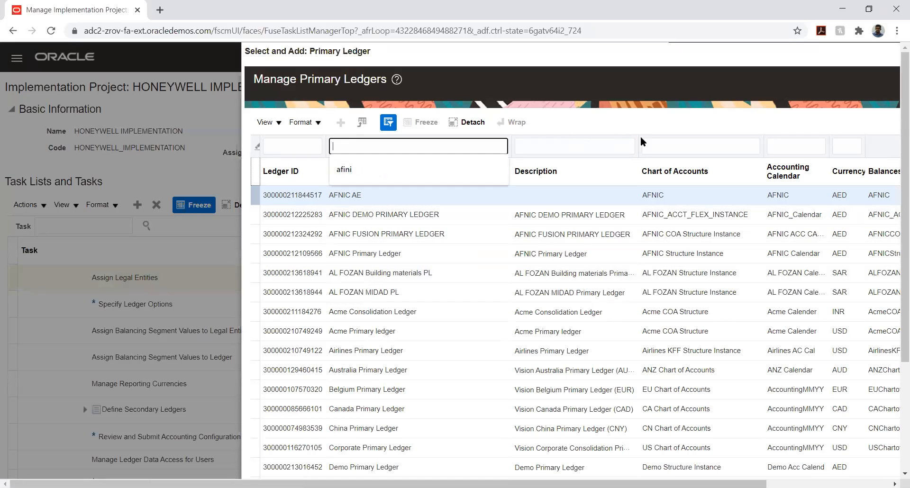
pyautogui.write('HON')
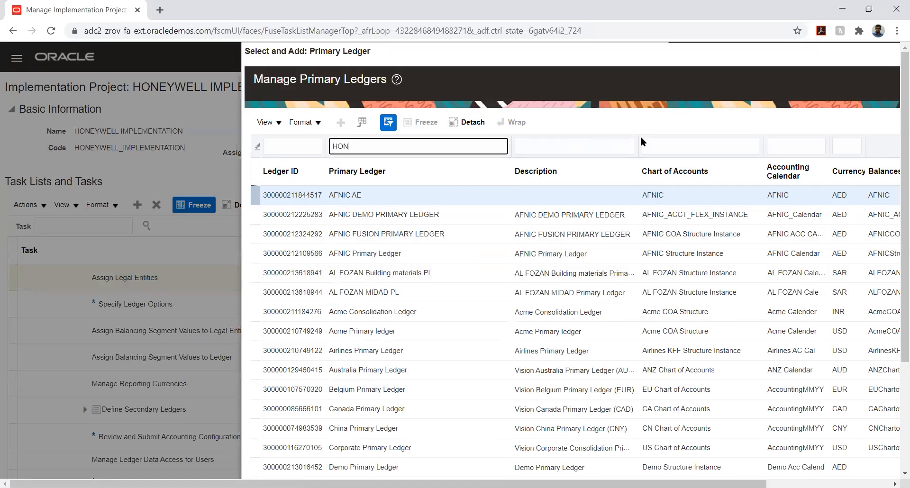
pyautogui.press('Return')
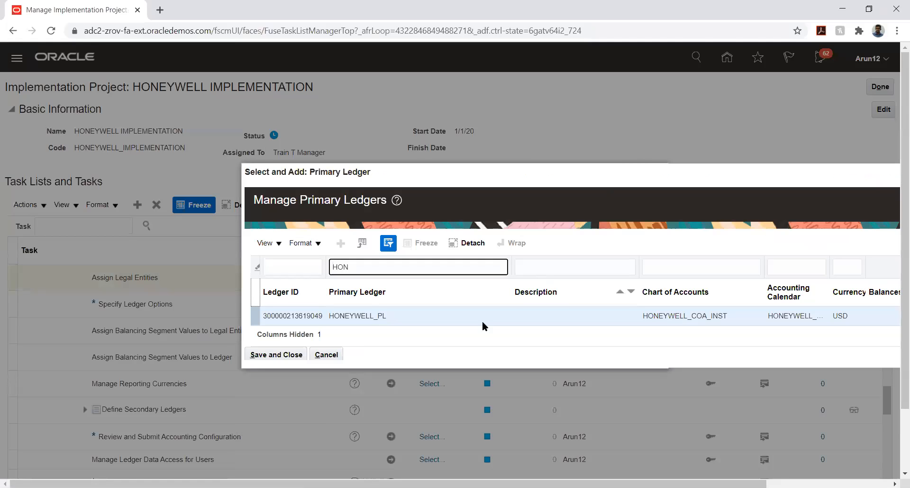
# Set HONEYWELL_PL as the primary ledger scope and search for legal entities to add by the name HONEY
pyautogui.click(394, 322)
pyautogui.click(258, 355)
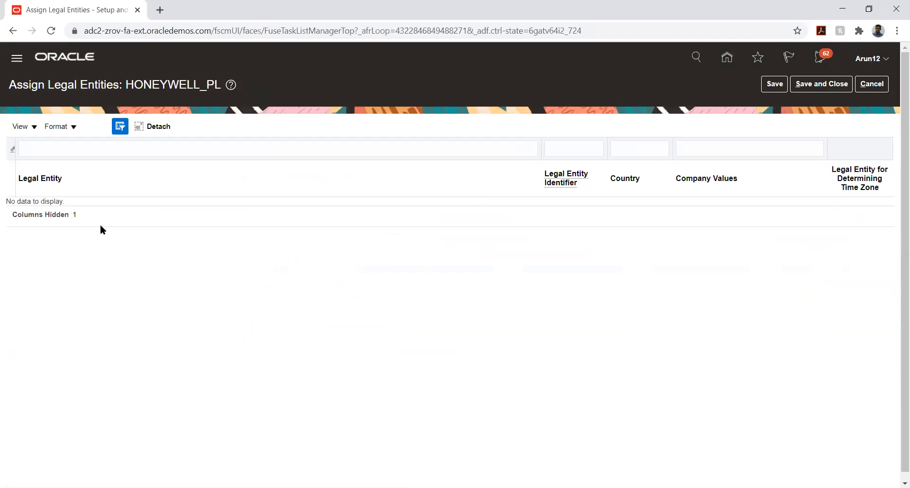
pyautogui.click(96, 126)
pyautogui.click(235, 206)
pyautogui.write('HON')
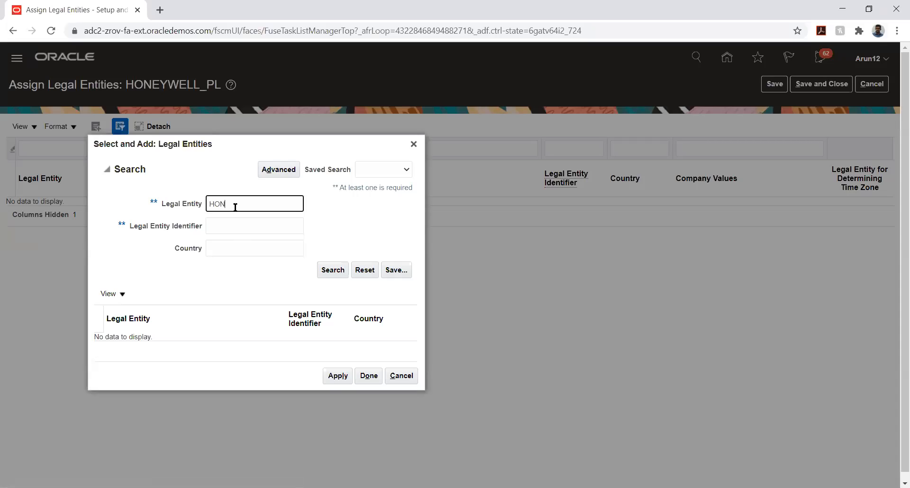
pyautogui.write('EY')
pyautogui.click(338, 271)
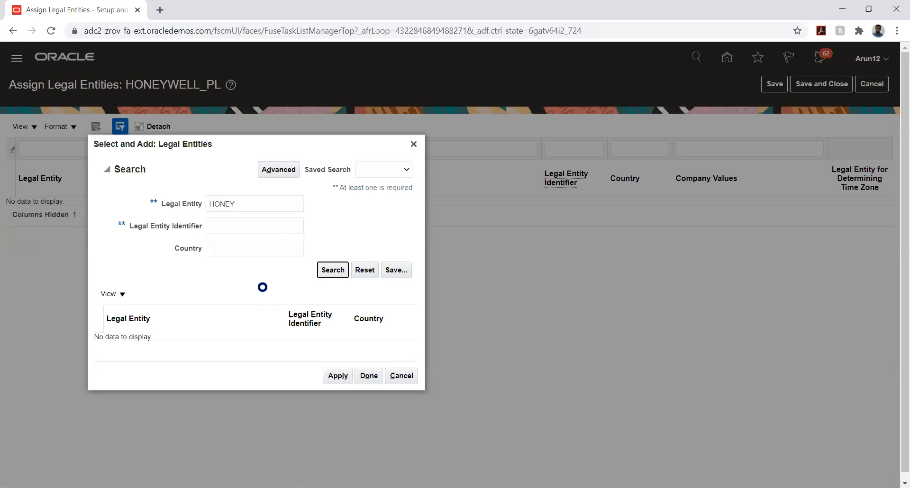
# Add the legal entities HONEYWELL_ELE_LE and HONEYWELL_MEC_LE to the ledger, then save and close the assignment
pyautogui.click(178, 341)
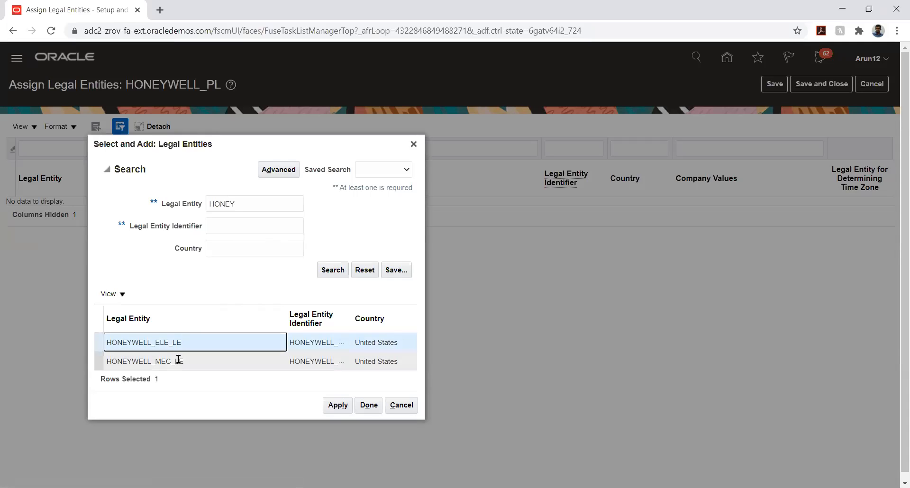
pyautogui.keyDown('ctrl'); pyautogui.click(180, 360); pyautogui.keyUp('ctrl')
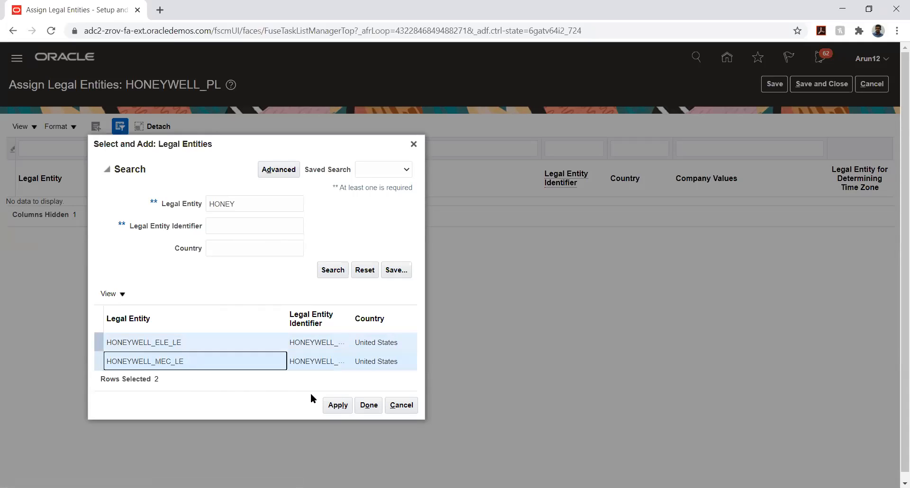
pyautogui.click(331, 405)
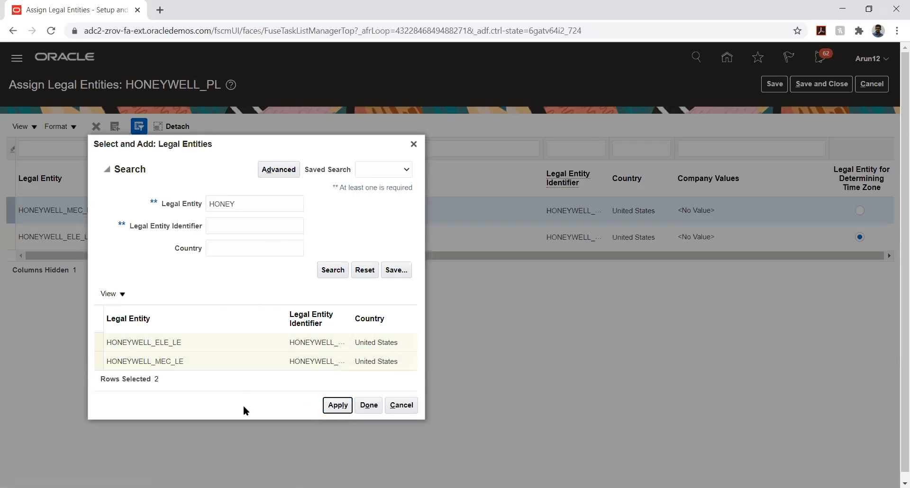
pyautogui.click(368, 406)
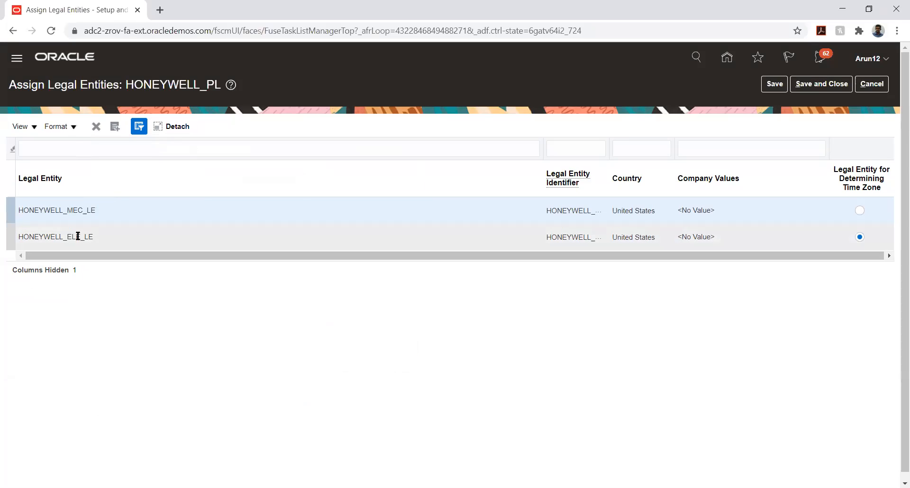
pyautogui.click(769, 85)
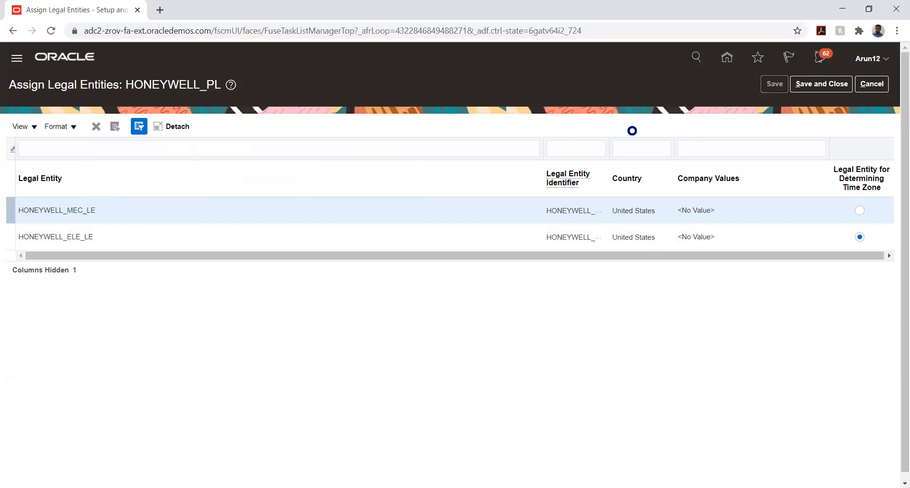
pyautogui.click(822, 84)
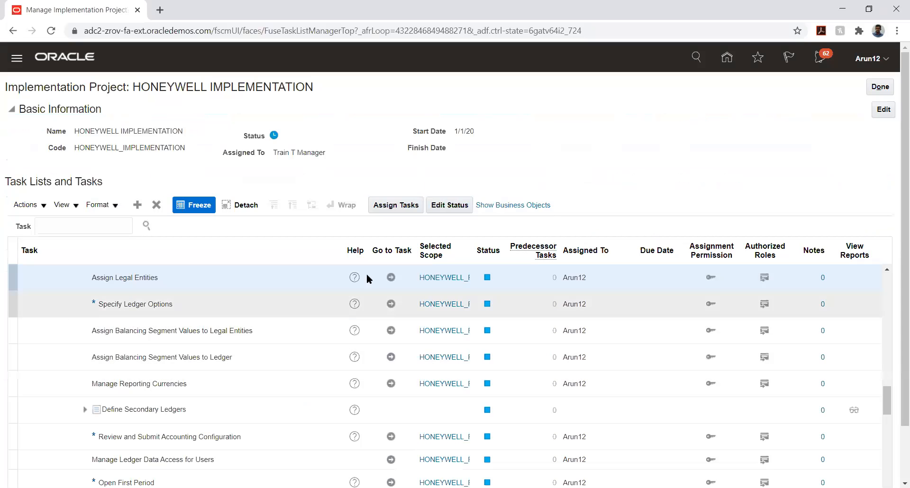
# Reopen the Assign Legal Entities task to review the ledger's assigned entities, then save and close it
pyautogui.click(392, 277)
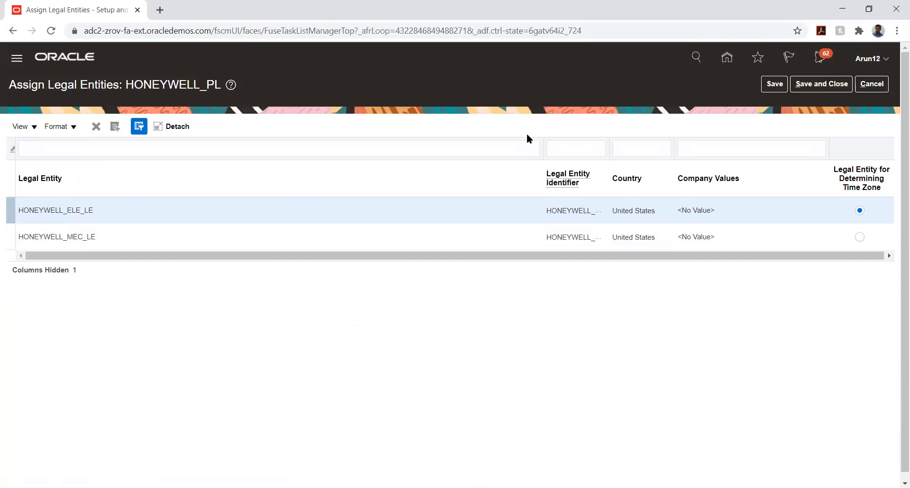
pyautogui.click(183, 211)
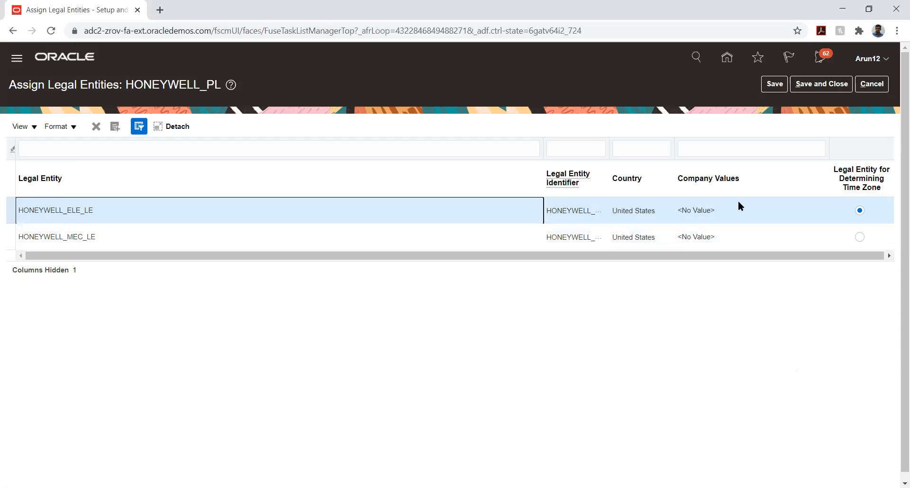
pyautogui.click(771, 83)
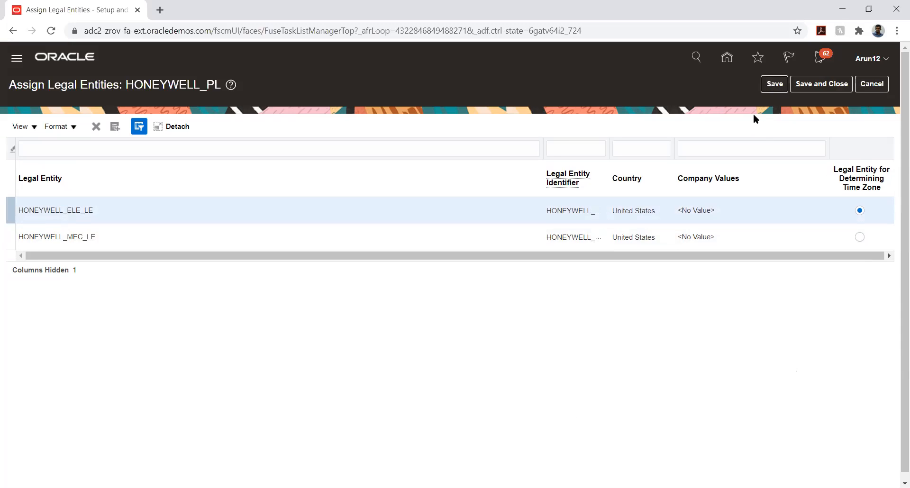
pyautogui.click(821, 83)
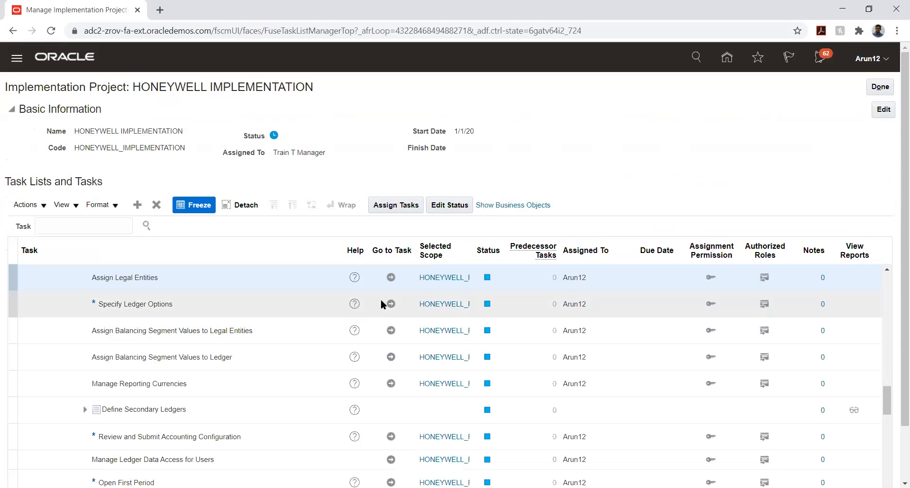
# Open the Specify Ledger Options task for HONEYWELL_PL and set the journal language to American English
pyautogui.click(391, 303)
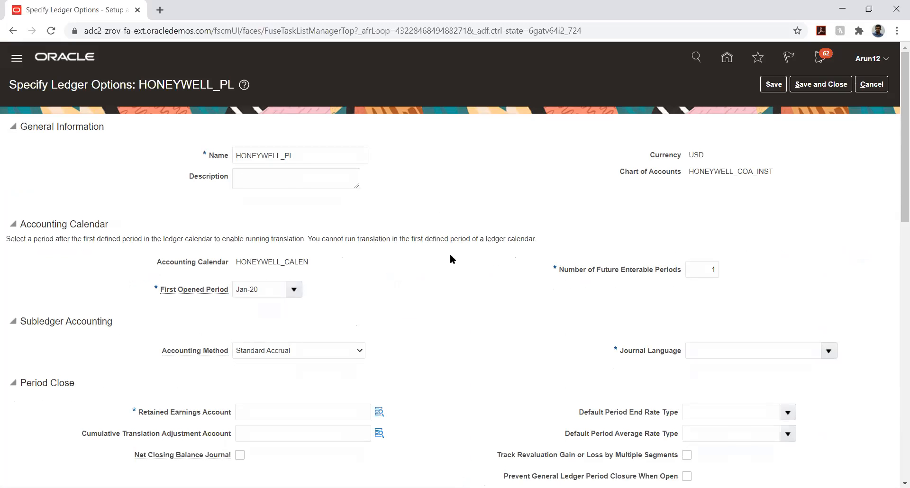
pyautogui.scroll(-3, 439, 220)
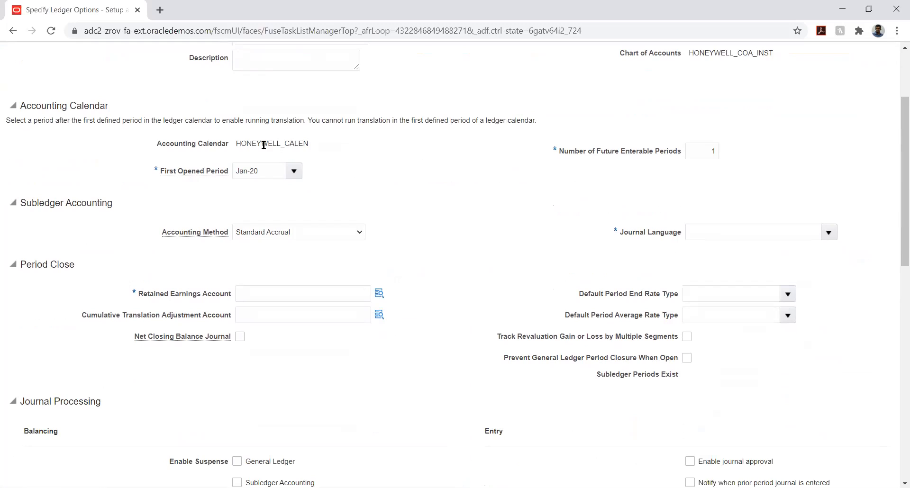
pyautogui.click(293, 172)
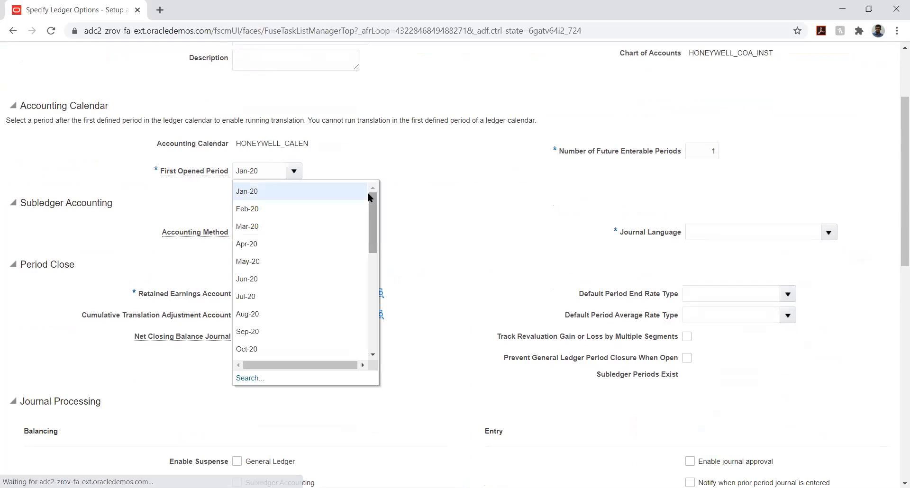
pyautogui.click(426, 184)
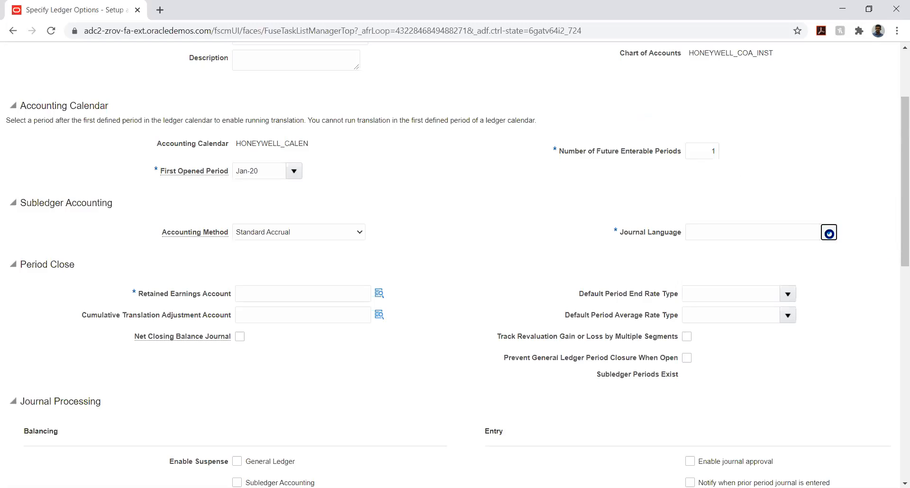
pyautogui.click(829, 232)
pyautogui.scroll(-3, 761, 329)
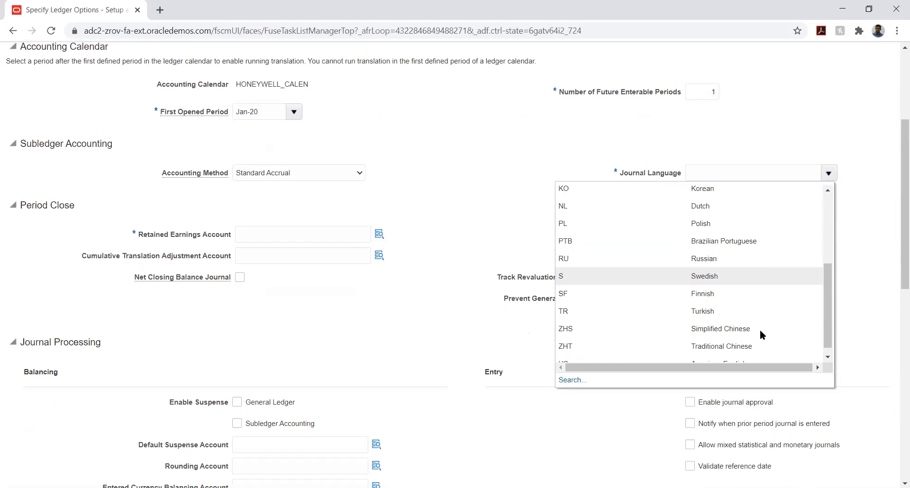
pyautogui.click(758, 357)
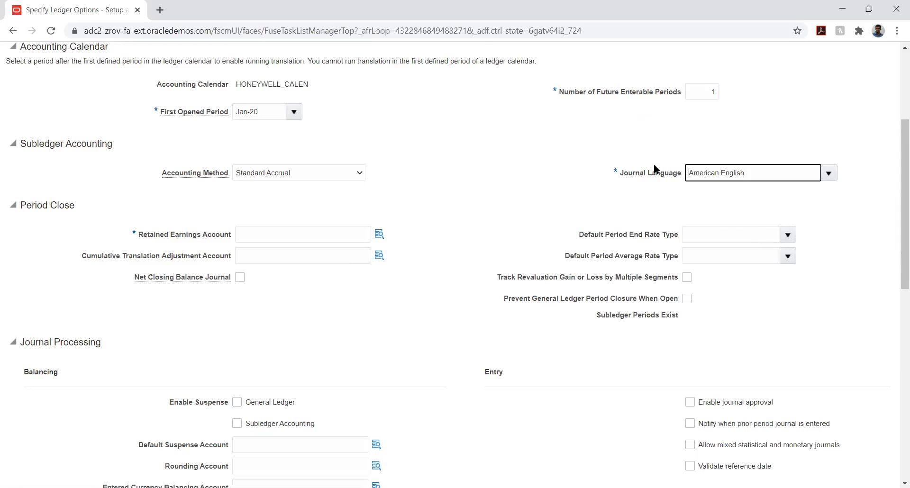
pyautogui.click(448, 187)
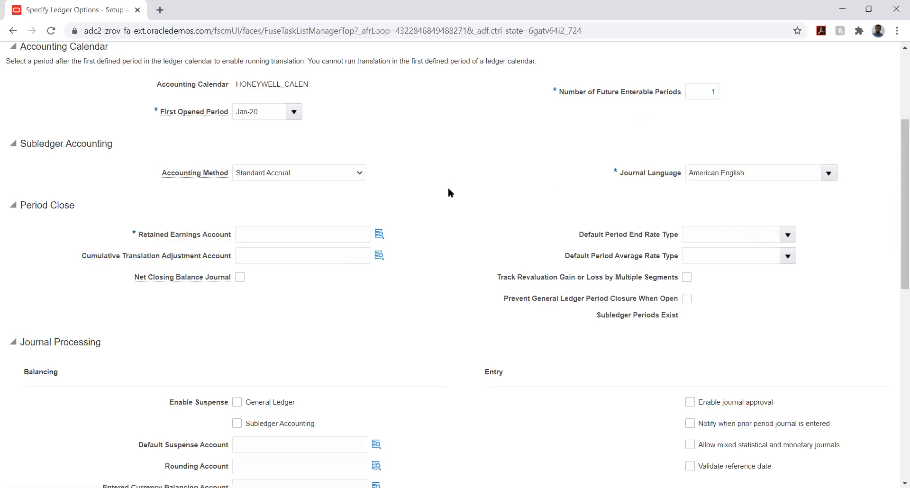
# For the Retained Earnings Account, set HONEYWELL_COMPANY to 100 ELECTRONICS and HONEYWELL_LOCATION to 100 CHENNAI
pyautogui.click(379, 234)
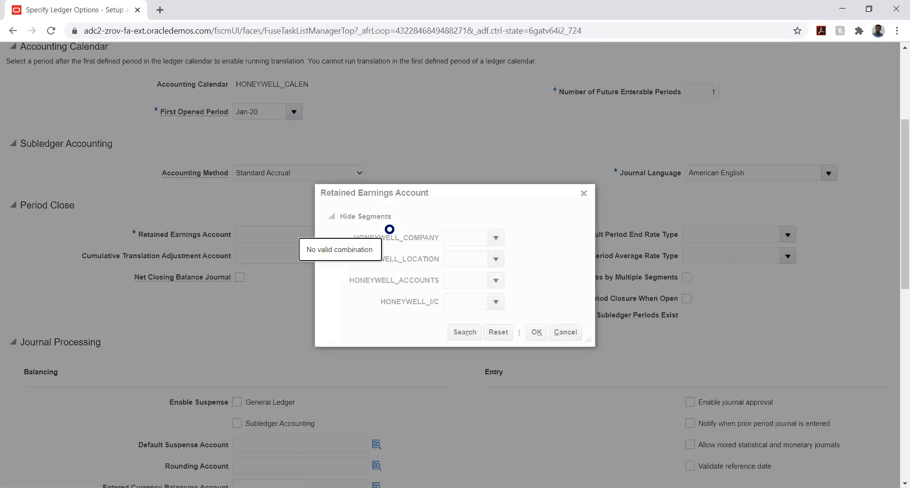
pyautogui.click(565, 332)
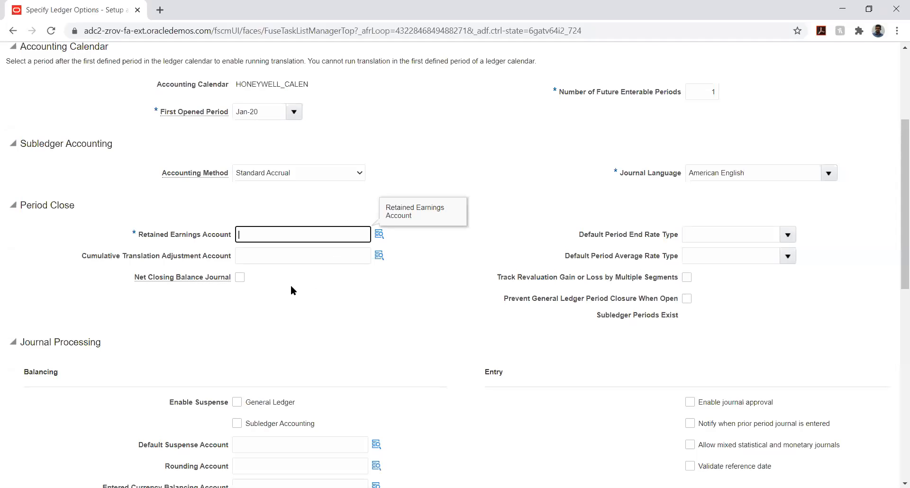
pyautogui.click(379, 233)
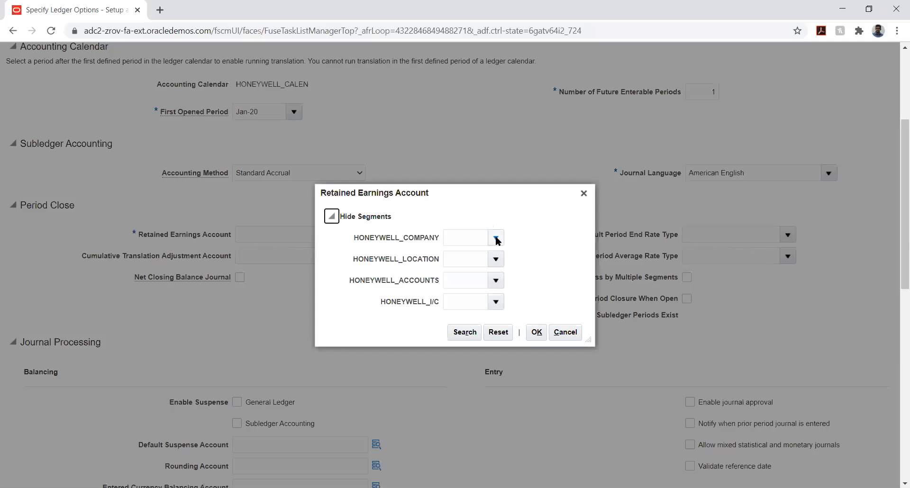
pyautogui.click(496, 238)
pyautogui.click(495, 242)
pyautogui.click(499, 256)
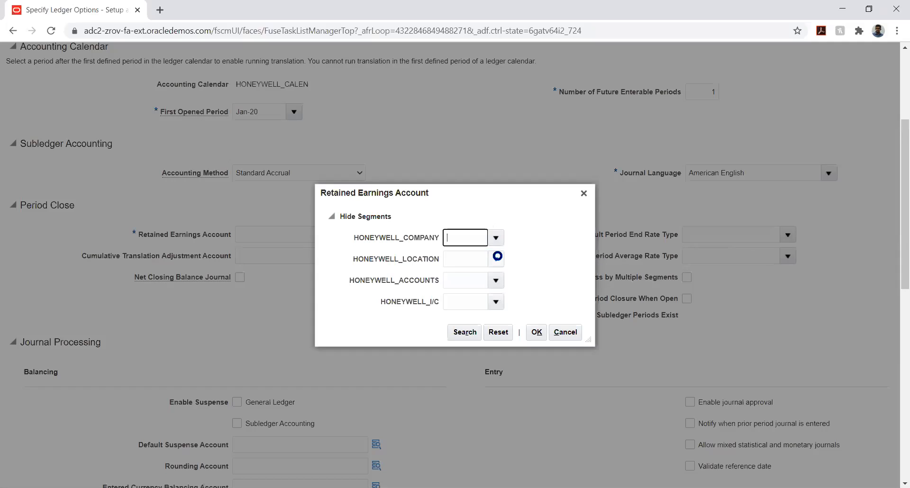
pyautogui.click(496, 259)
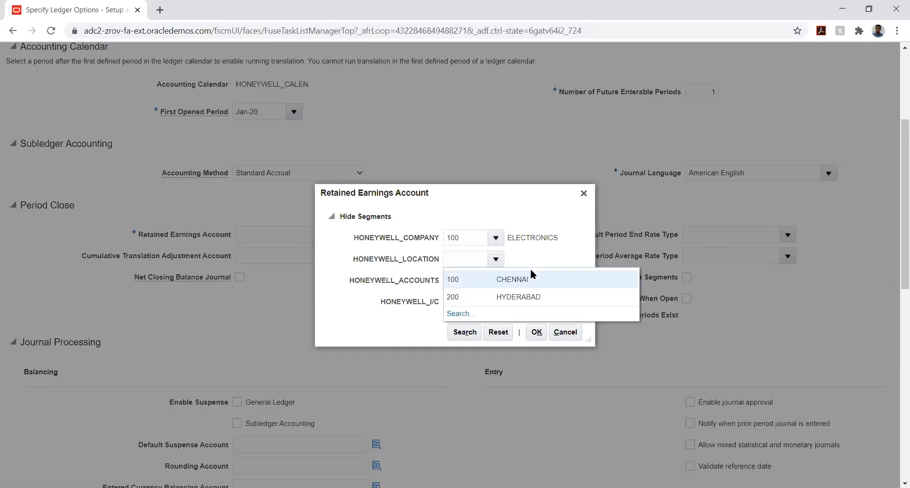
pyautogui.click(503, 280)
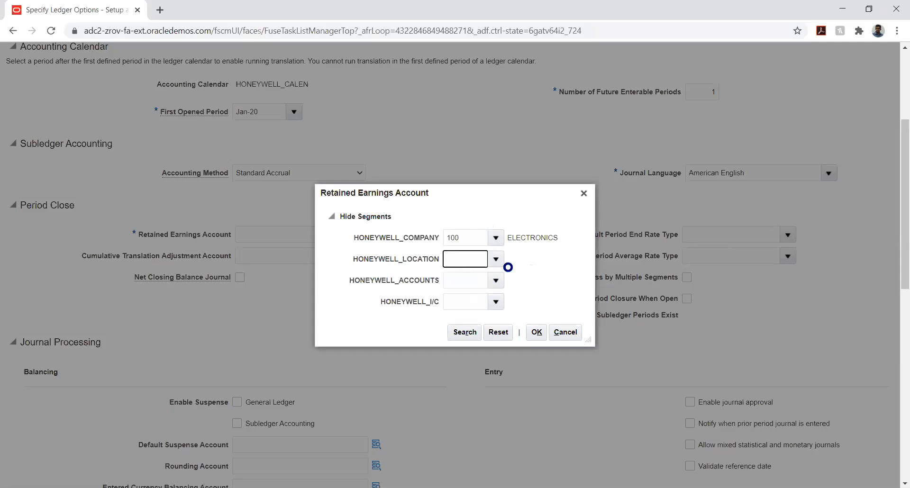
# Search the HONEYWELL_ACCOUNTS values by description %RETAIN% and choose 1219 Retained Earning for the account segment
pyautogui.click(496, 280)
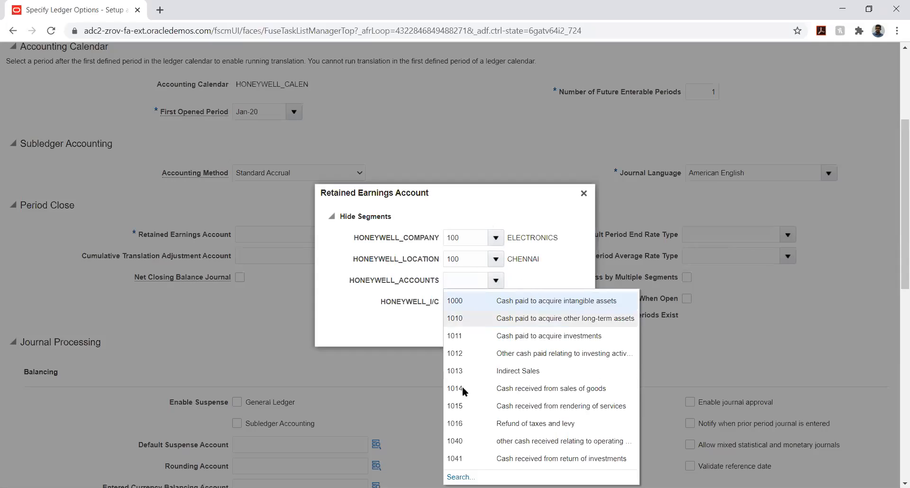
pyautogui.click(461, 477)
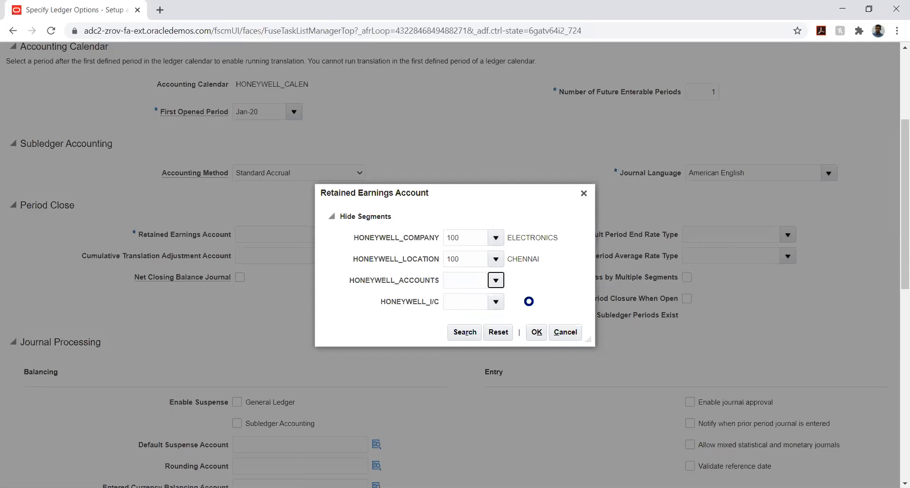
pyautogui.click(454, 265)
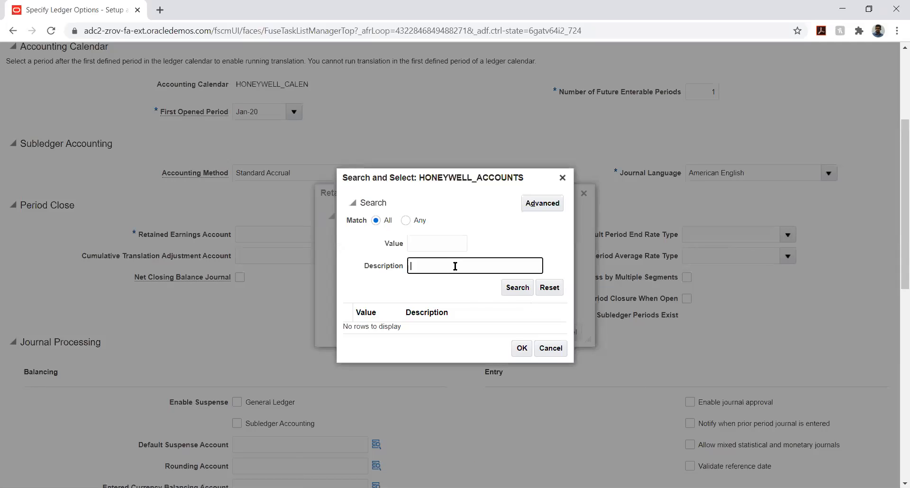
pyautogui.write('%RETAIN%')
pyautogui.press('Return')
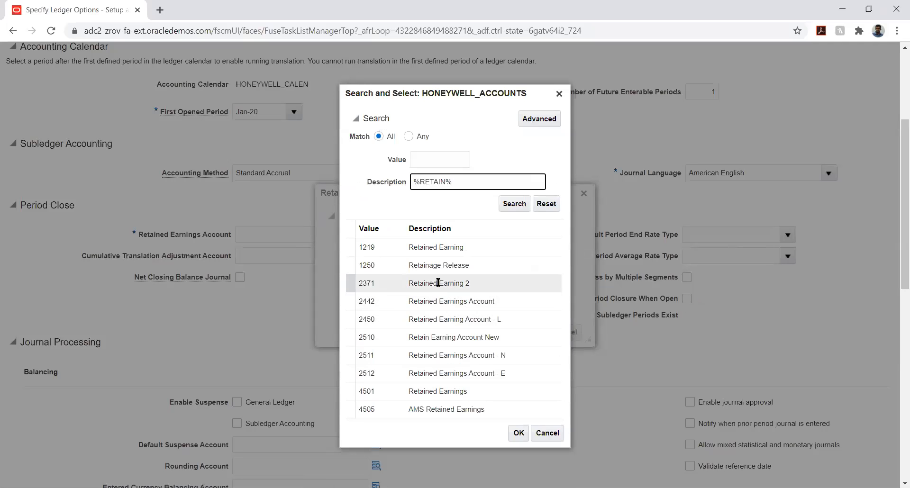
pyautogui.click(439, 247)
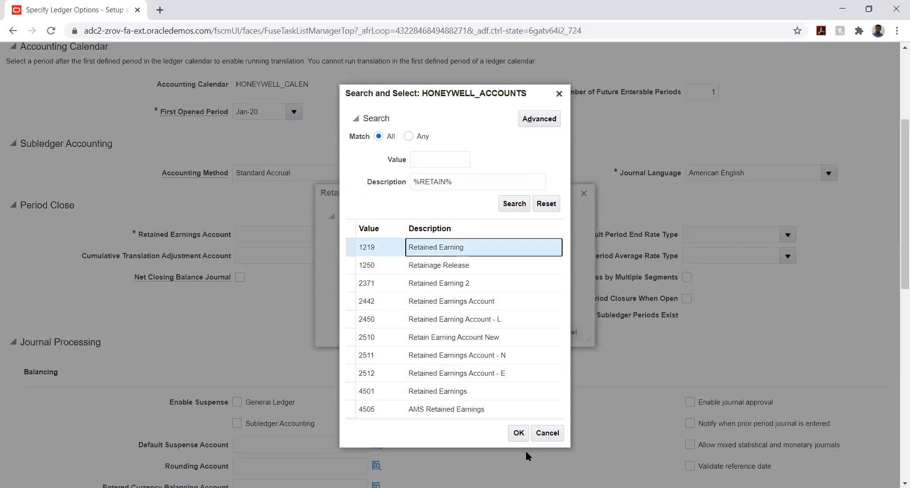
pyautogui.click(516, 434)
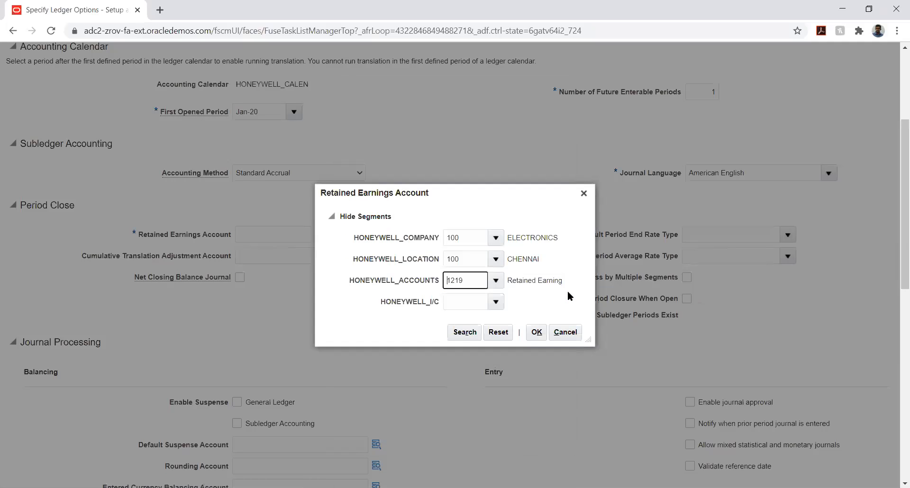
# Set the HONEYWELL_I/C segment to 100 ELECTRONICS and accept the retained earnings account combination
pyautogui.click(496, 302)
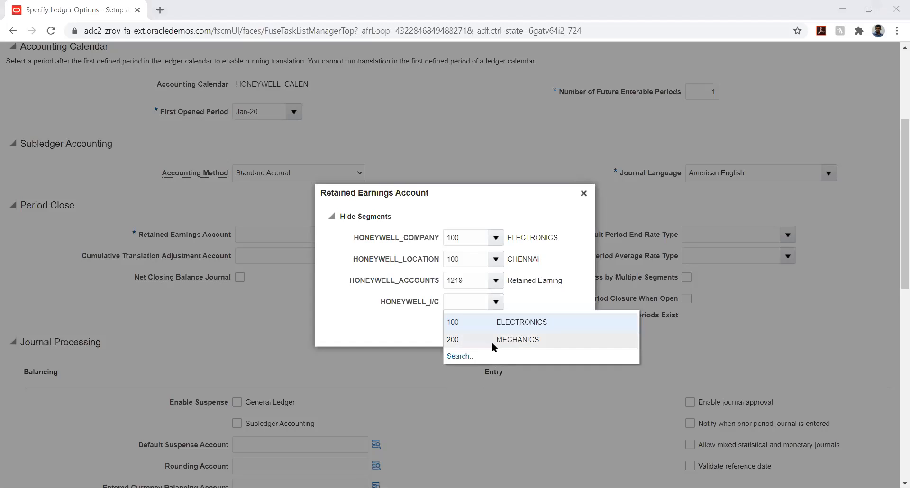
pyautogui.click(466, 323)
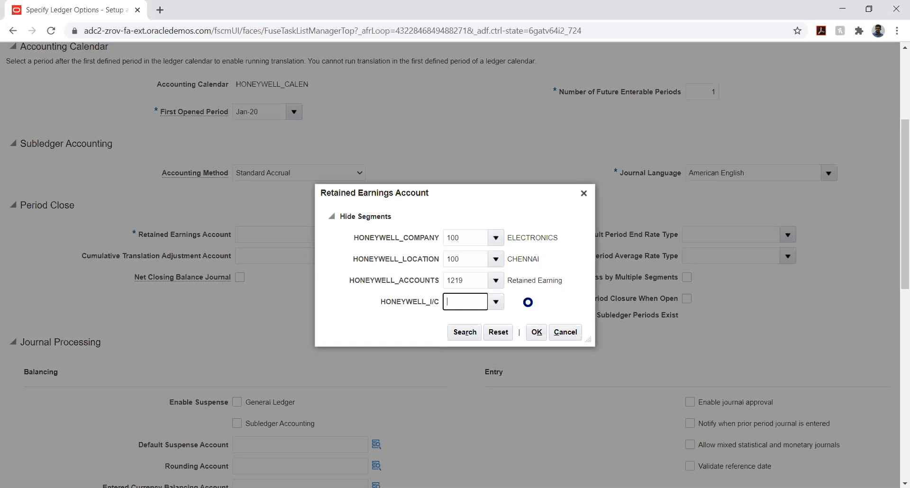
pyautogui.click(536, 332)
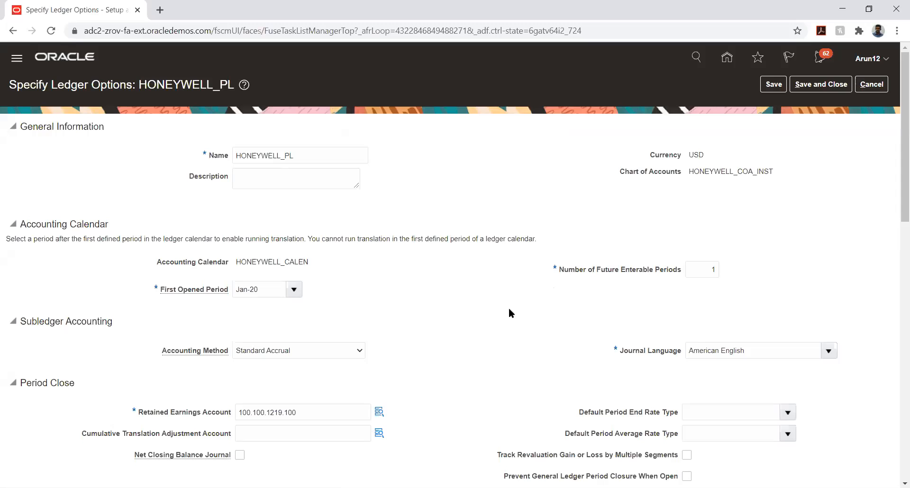
# Set both the Default Period End Rate Type and the Default Period Average Rate Type to Corporate
pyautogui.scroll(-6, 447, 285)
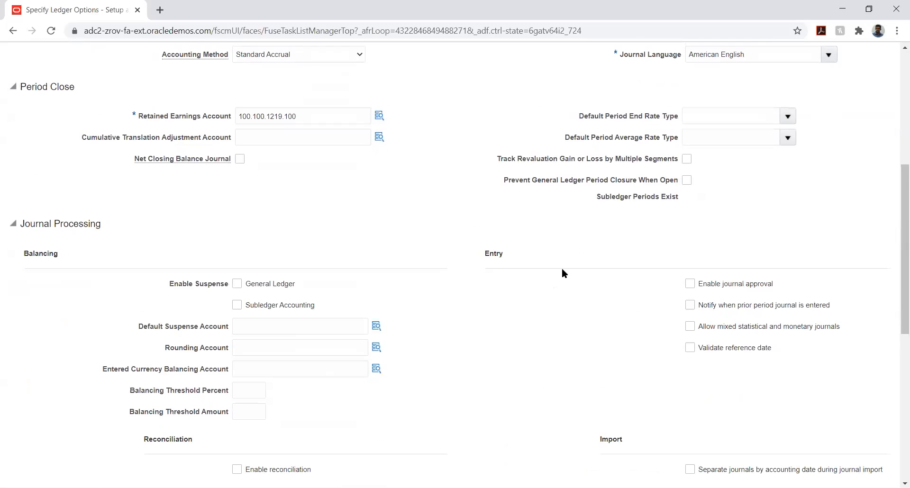
pyautogui.click(788, 116)
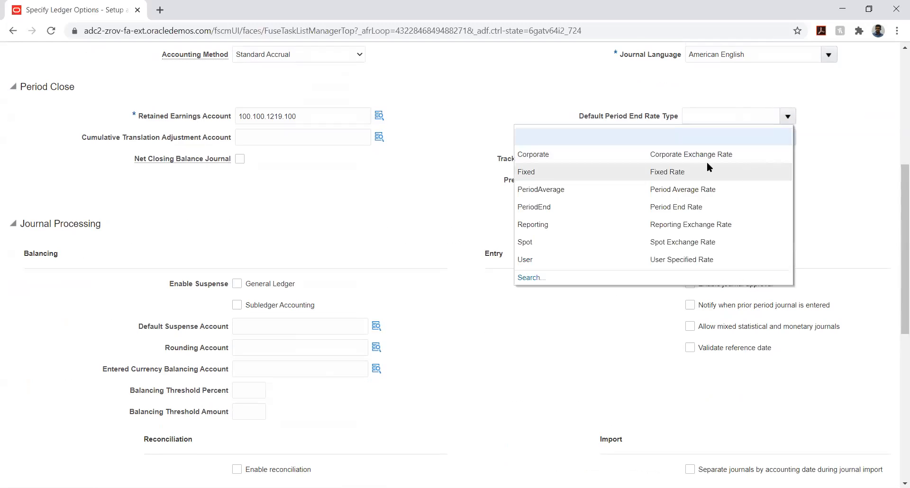
pyautogui.click(629, 157)
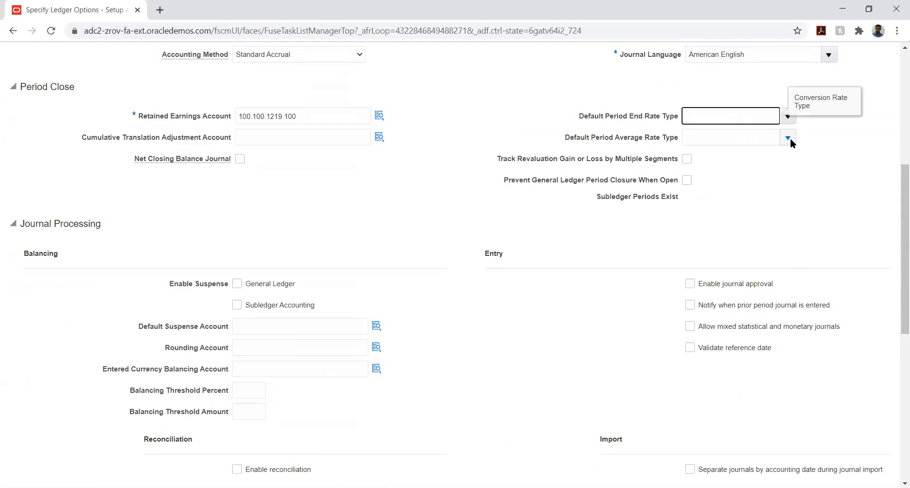
pyautogui.click(788, 138)
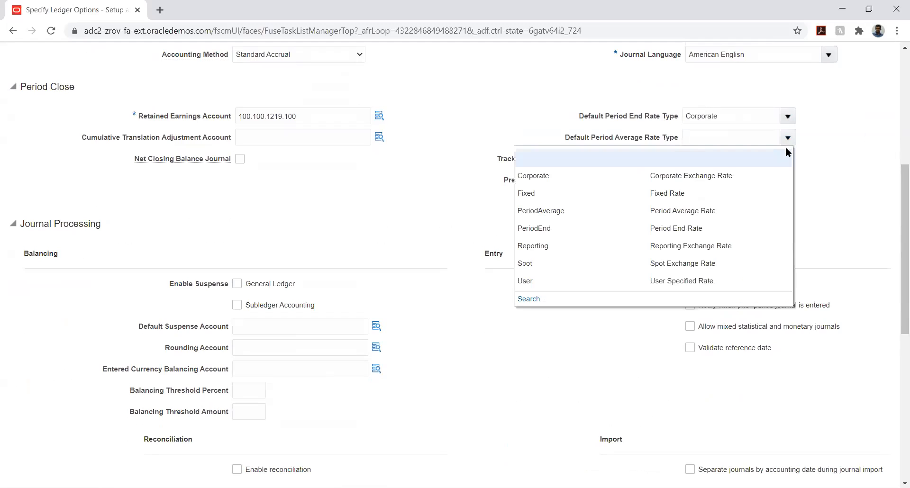
pyautogui.click(549, 175)
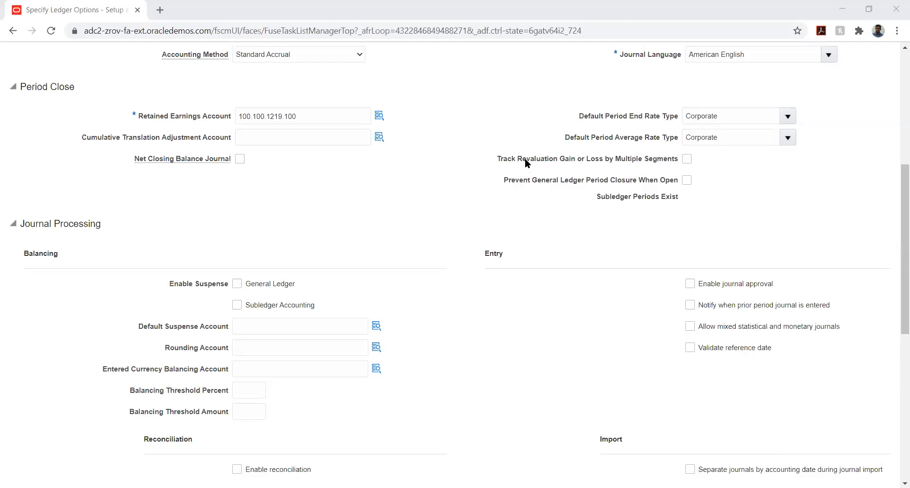
# Turn off Track Revaluation Gain or Loss by Multiple Segments and enable Prevent General Ledger Period Closure When Open Subledger Periods Exist
pyautogui.moveTo(501, 161); pyautogui.dragTo(567, 158)
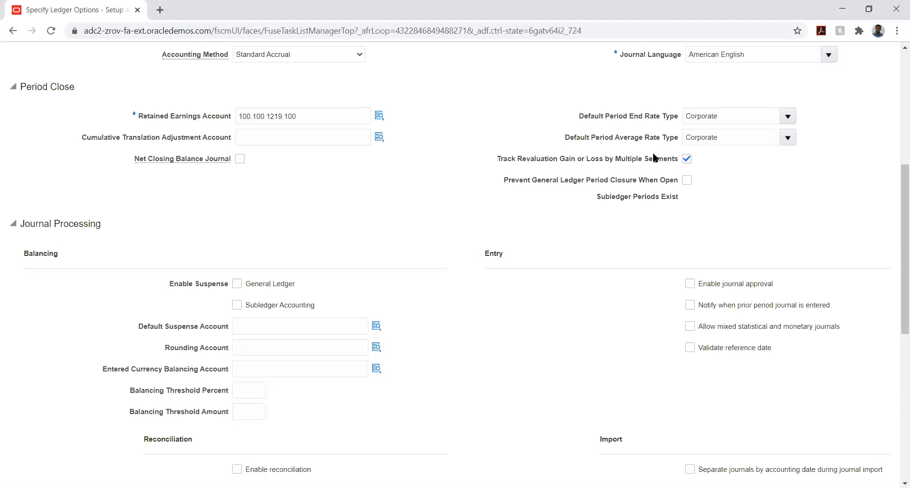
pyautogui.click(686, 159)
pyautogui.click(686, 180)
# Copy the Retained Earnings Account combination 100.100.1219.100 into the Cumulative Translation Adjustment Account
pyautogui.doubleClick(316, 119)
pyautogui.hotkey('ctrl', 'c')
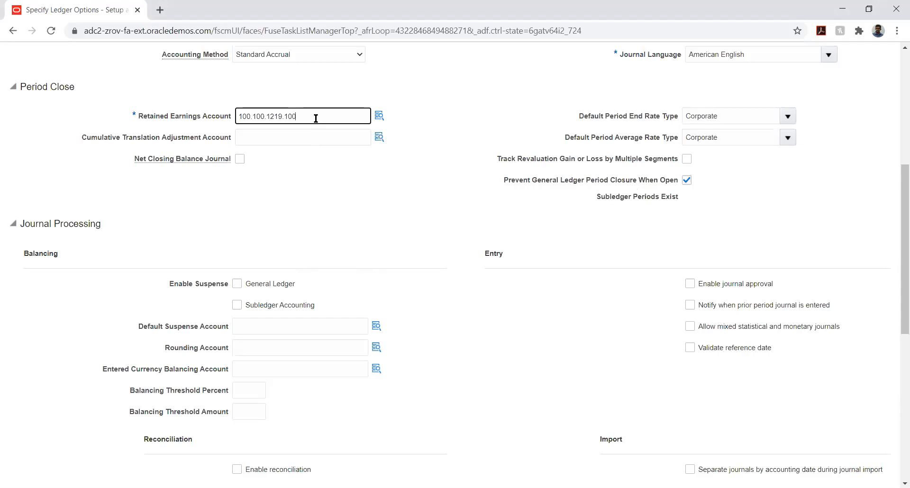
pyautogui.click(322, 135)
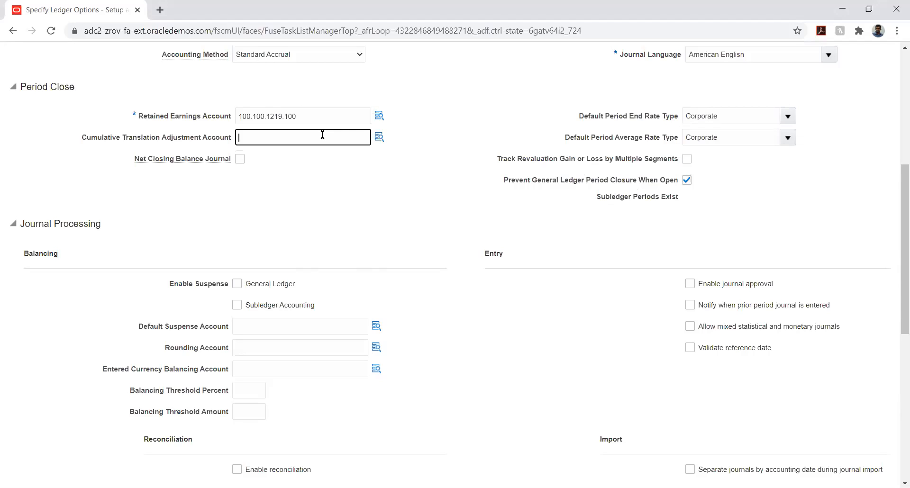
pyautogui.hotkey('ctrl', 'v')
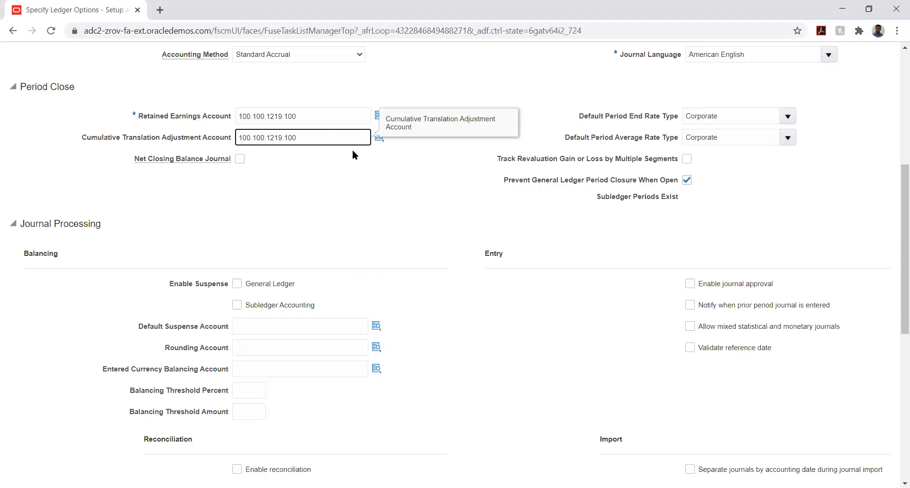
# In the Cumulative Translation Adjustment Account, search HONEYWELL_ACCOUNTS by description %TRANS%, choose 4509 Cumulative Translation Adjustment and accept the combination
pyautogui.click(378, 139)
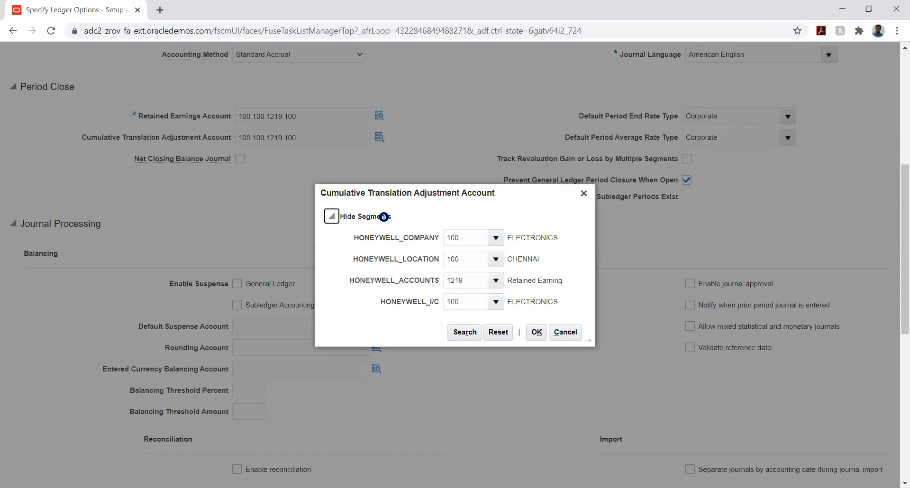
pyautogui.doubleClick(479, 283)
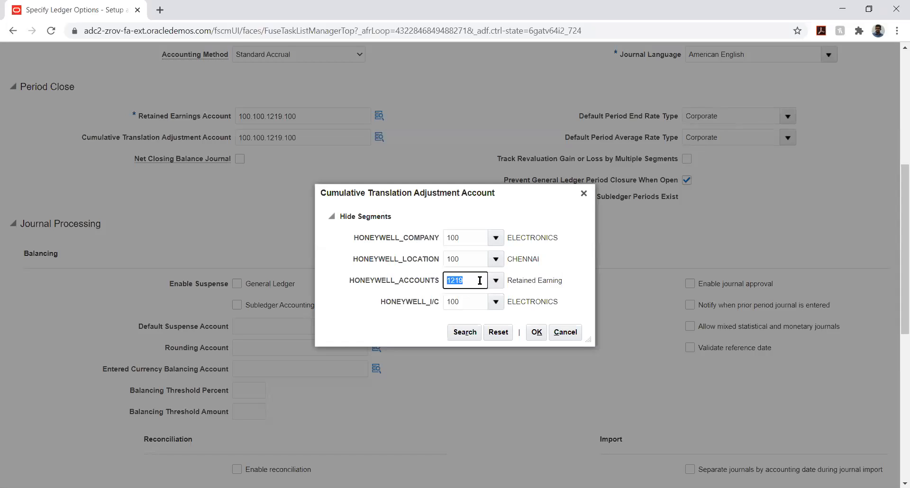
pyautogui.press('BackSpace')
pyautogui.click(495, 280)
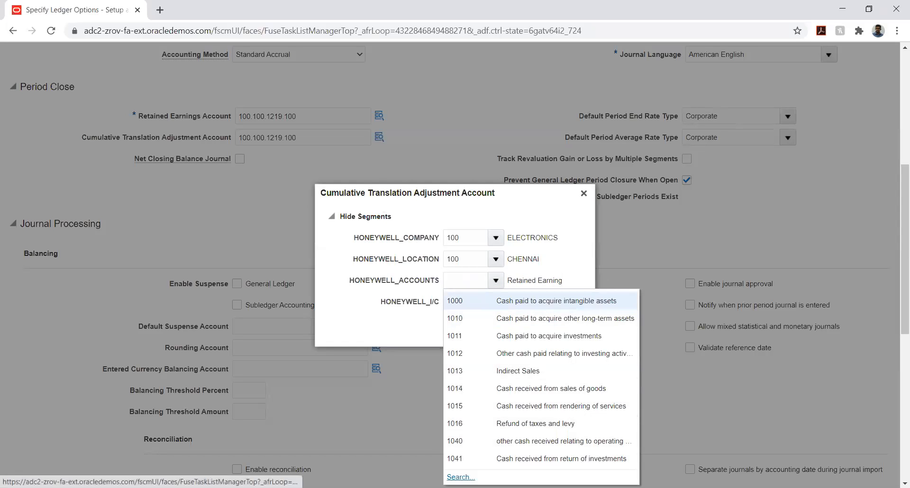
pyautogui.click(460, 477)
pyautogui.click(440, 269)
pyautogui.write('%')
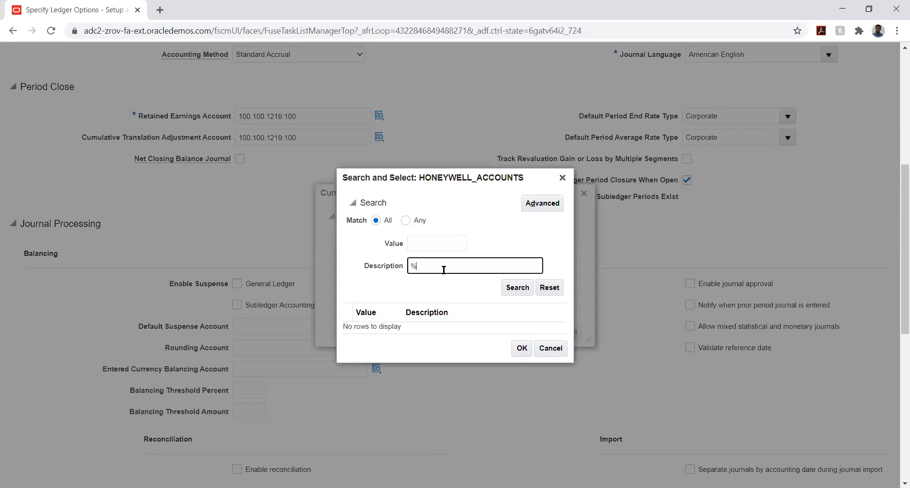
pyautogui.write('TRANS%')
pyautogui.press('Return')
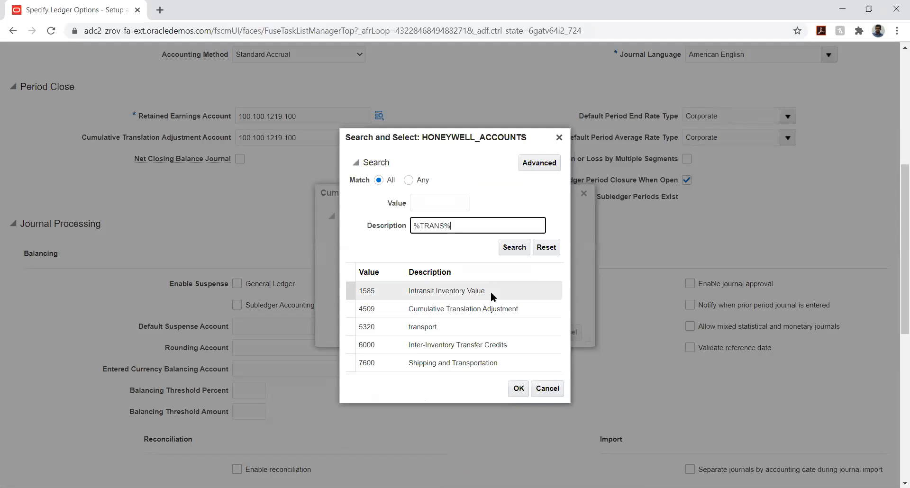
pyautogui.click(427, 308)
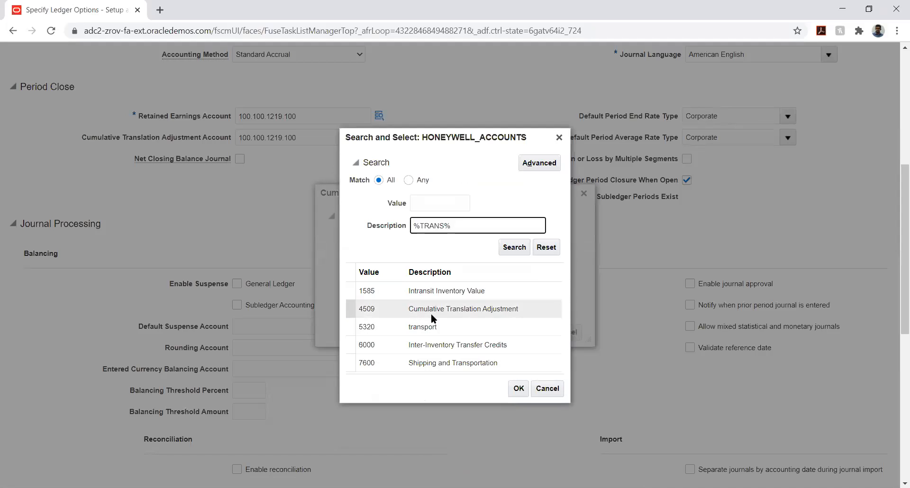
pyautogui.click(519, 388)
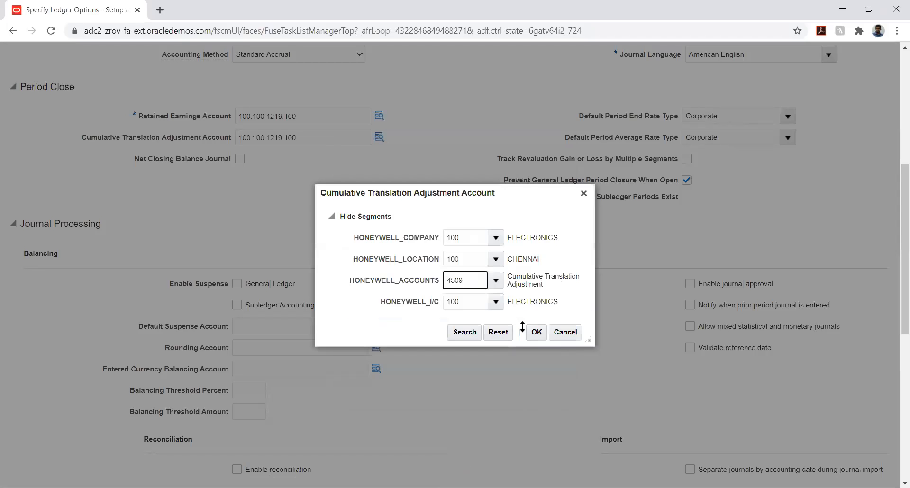
pyautogui.click(536, 333)
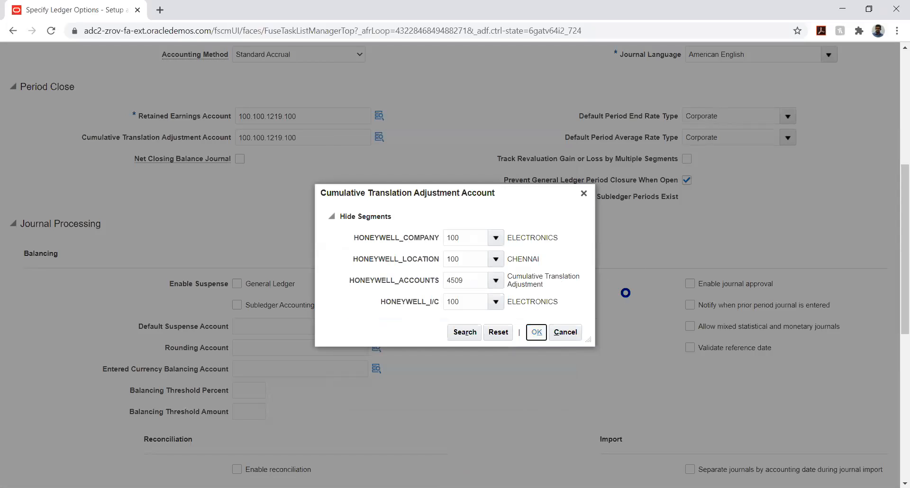
# Examine the Journal Processing, Average Balance and Sequencing options of the ledger
pyautogui.scroll(-4, 526, 268)
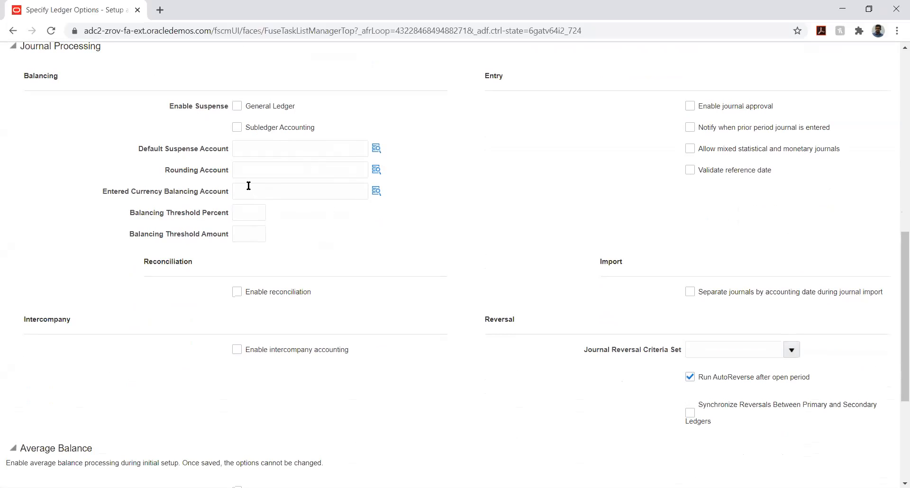
pyautogui.click(252, 169)
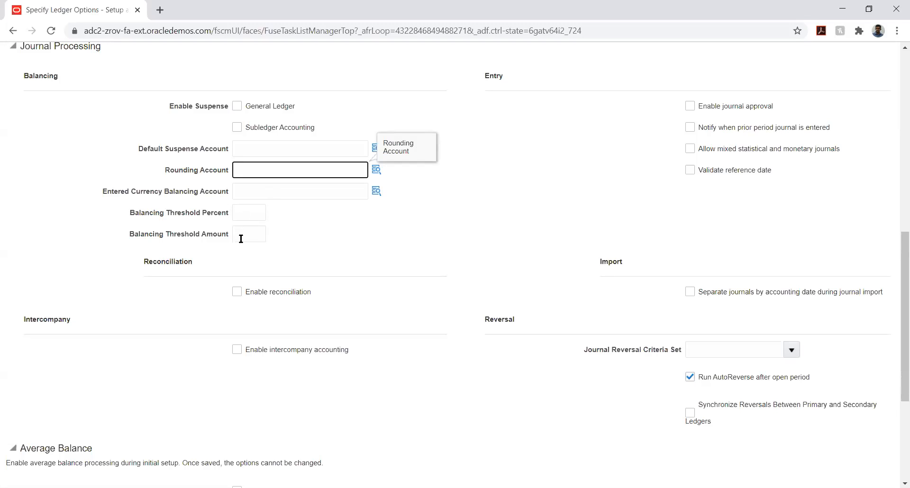
pyautogui.click(429, 249)
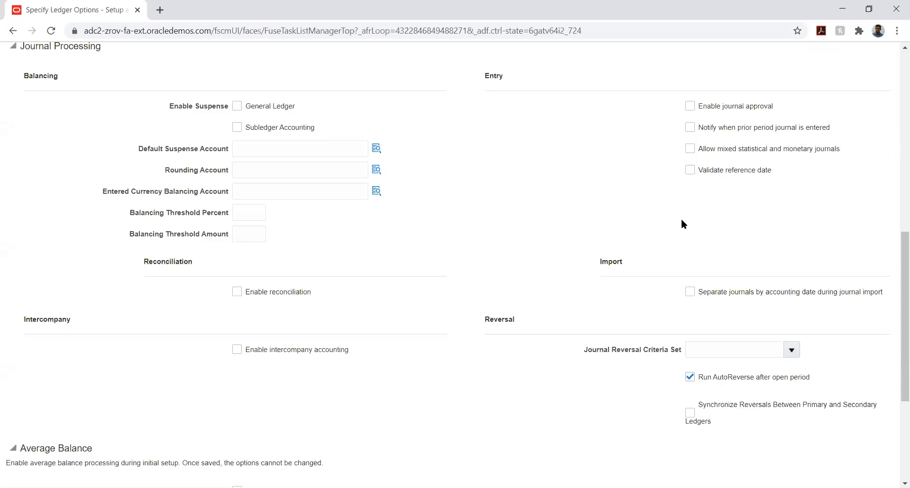
pyautogui.scroll(-1, 684, 223)
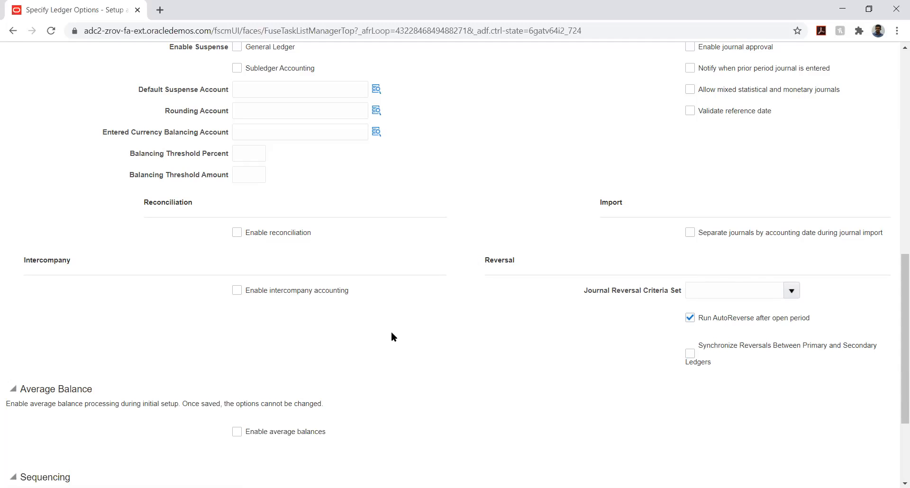
pyautogui.scroll(-3, 392, 333)
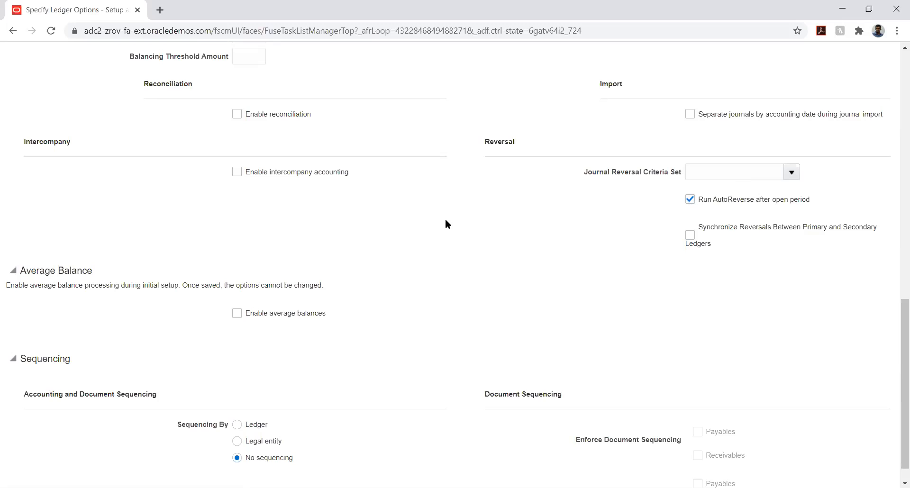
pyautogui.scroll(-1, 434, 232)
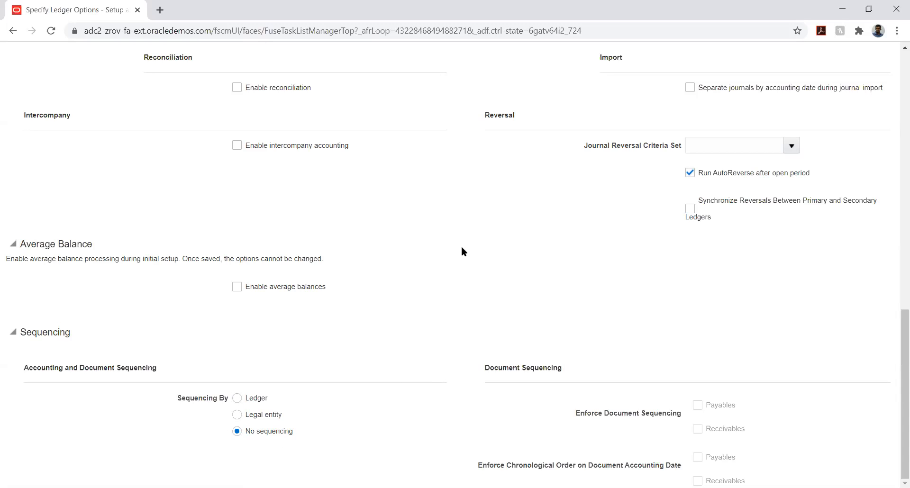
# Try to save the ledger options for HONEYWELL_PL
pyautogui.scroll(5, 522, 272)
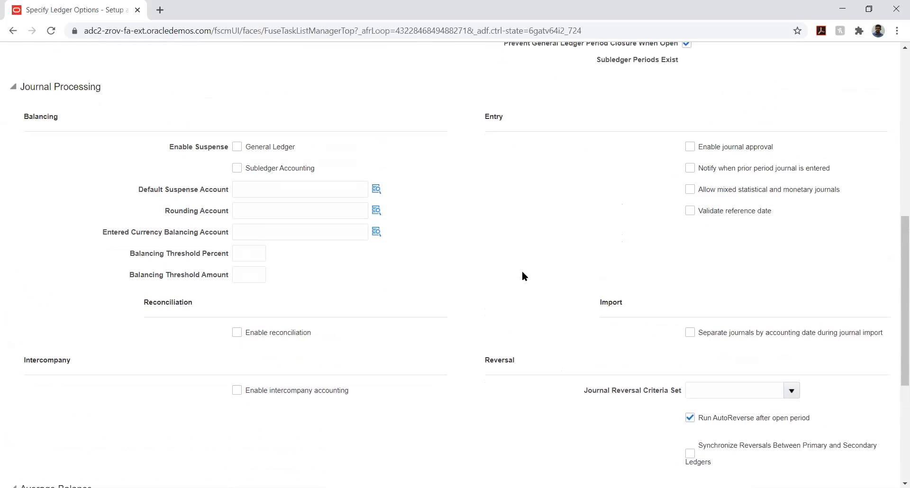
pyautogui.scroll(9, 522, 271)
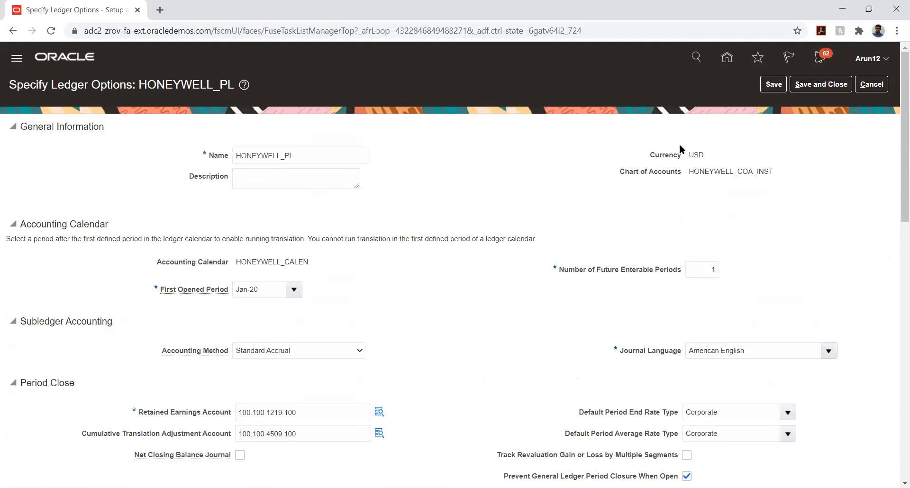
pyautogui.click(773, 85)
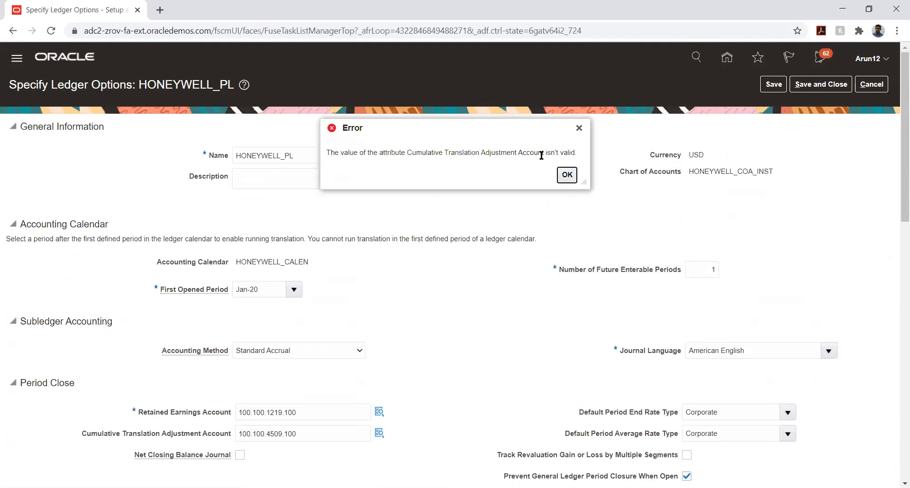
pyautogui.click(566, 176)
# Reselect 4509 for the Cumulative Translation Adjustment Account's HONEYWELL_ACCOUNTS segment through a %trans% description search and accept the combination
pyautogui.scroll(-4, 470, 275)
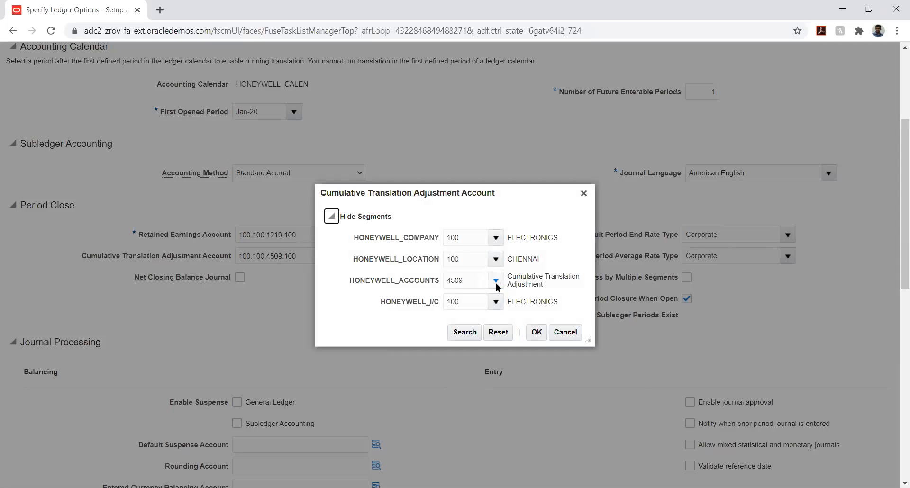
pyautogui.click(495, 281)
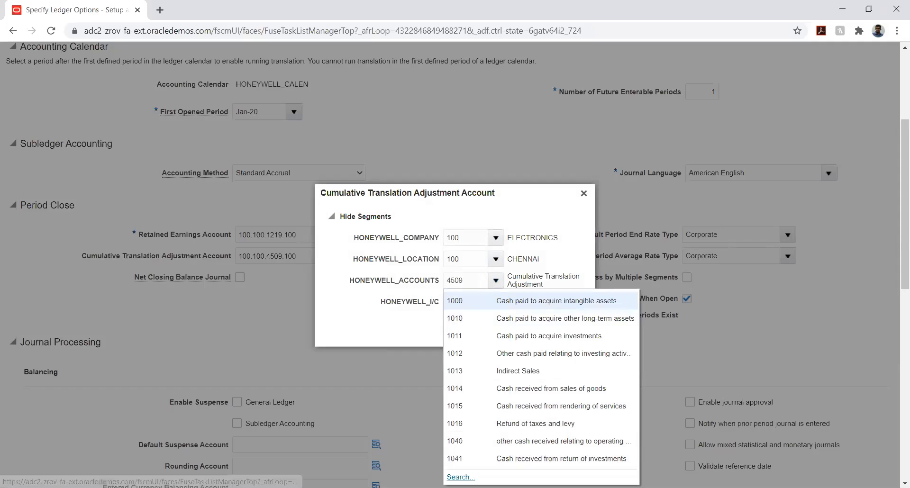
pyautogui.click(460, 476)
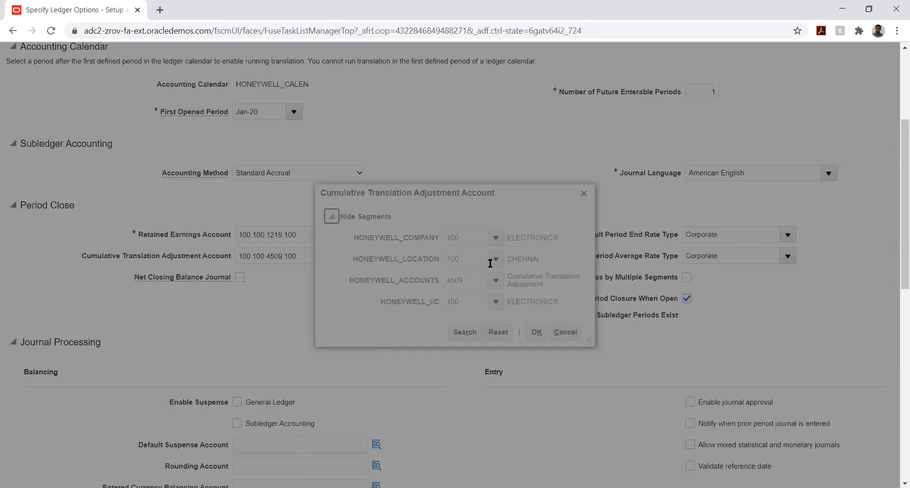
pyautogui.doubleClick(433, 243)
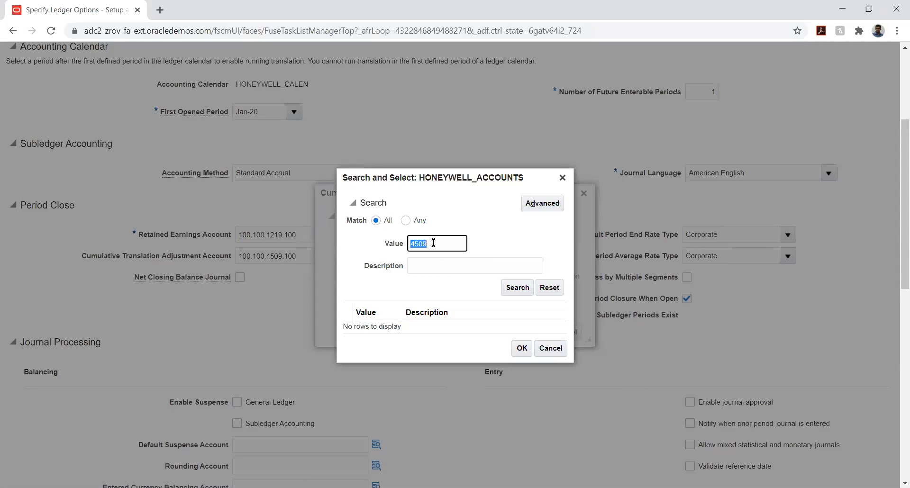
pyautogui.press('BackSpace')
pyautogui.click(465, 266)
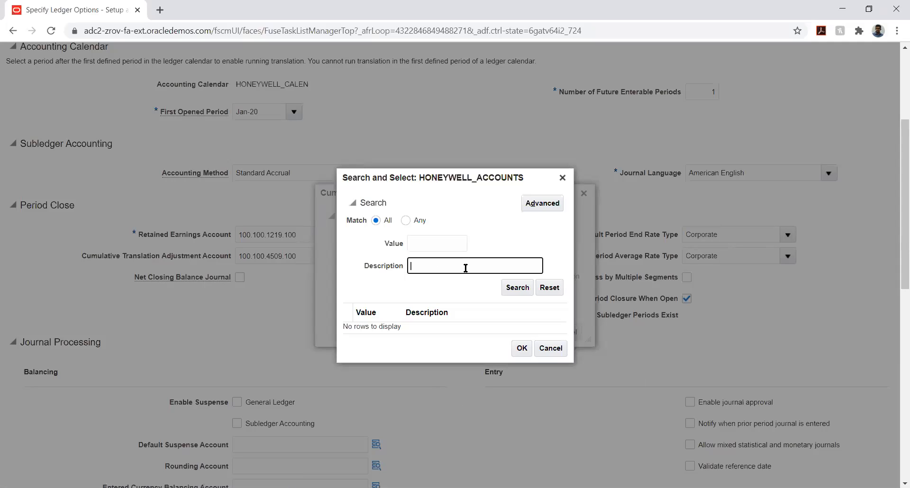
pyautogui.write('%trans%')
pyautogui.press('Return')
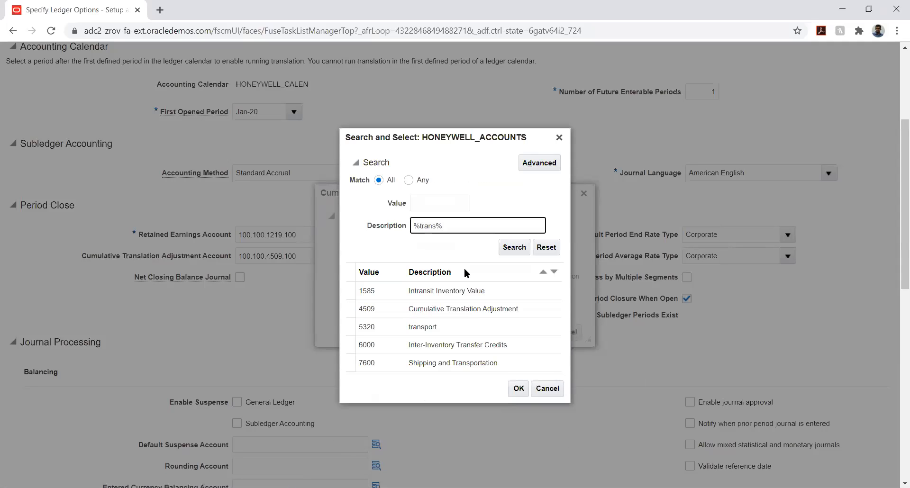
pyautogui.click(438, 309)
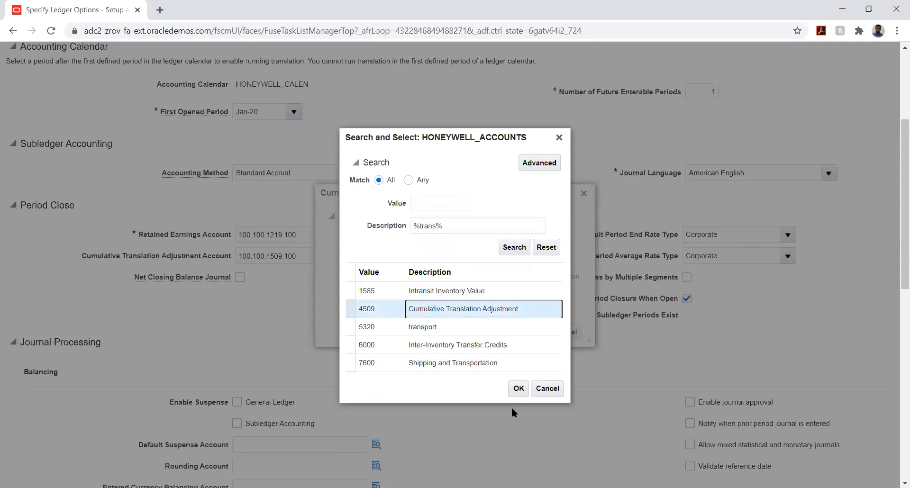
pyautogui.click(516, 389)
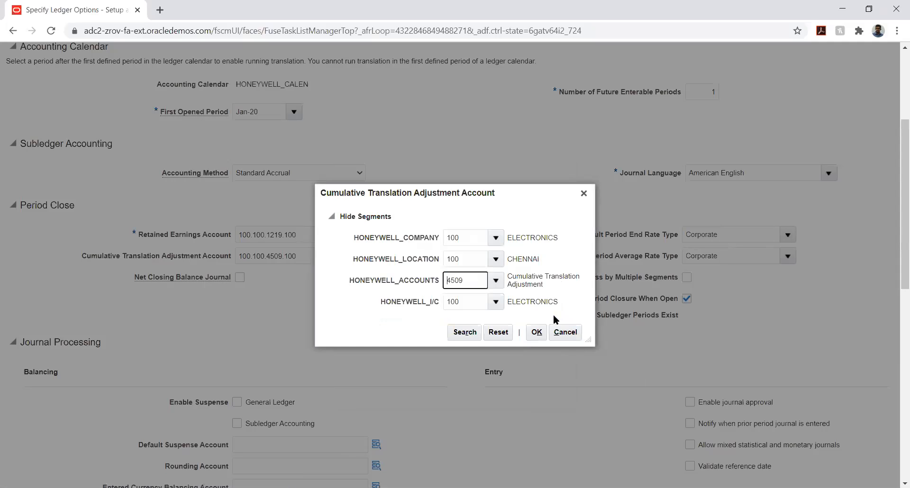
pyautogui.click(536, 332)
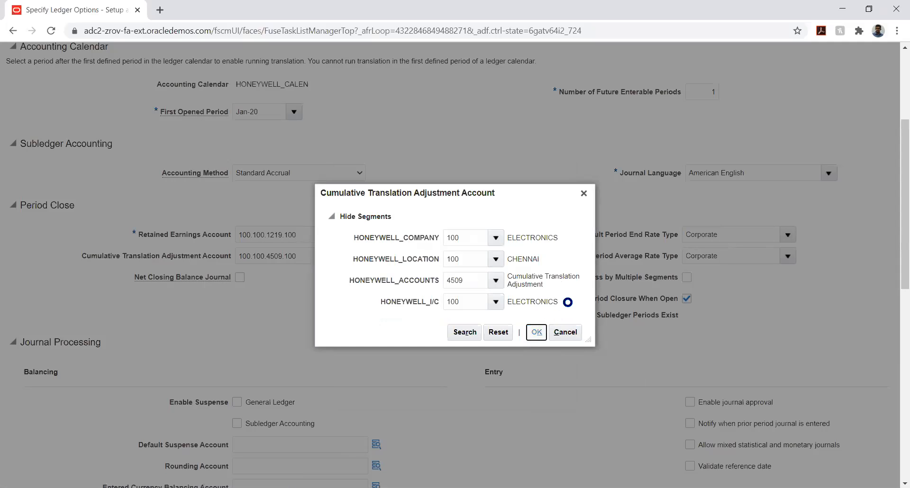
# Save the HONEYWELL_PL ledger options and close the Specify Ledger Options task
pyautogui.scroll(5, 853, 152)
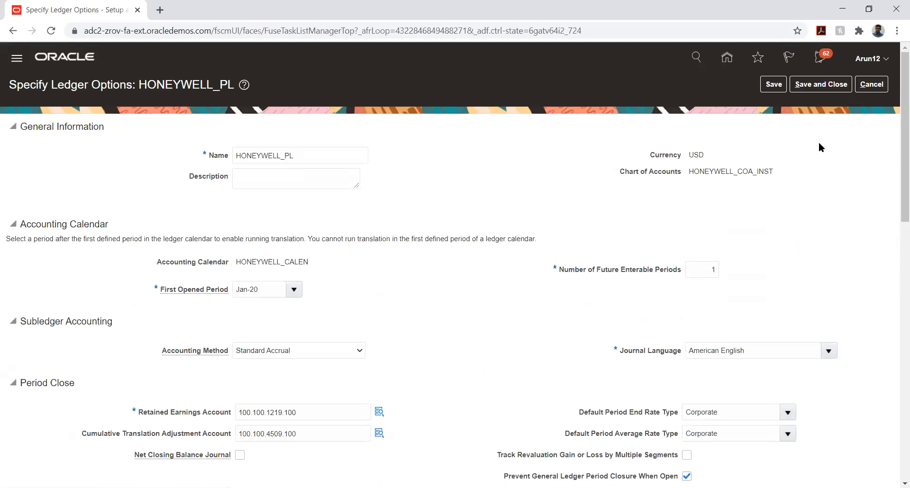
pyautogui.click(773, 89)
pyautogui.click(808, 90)
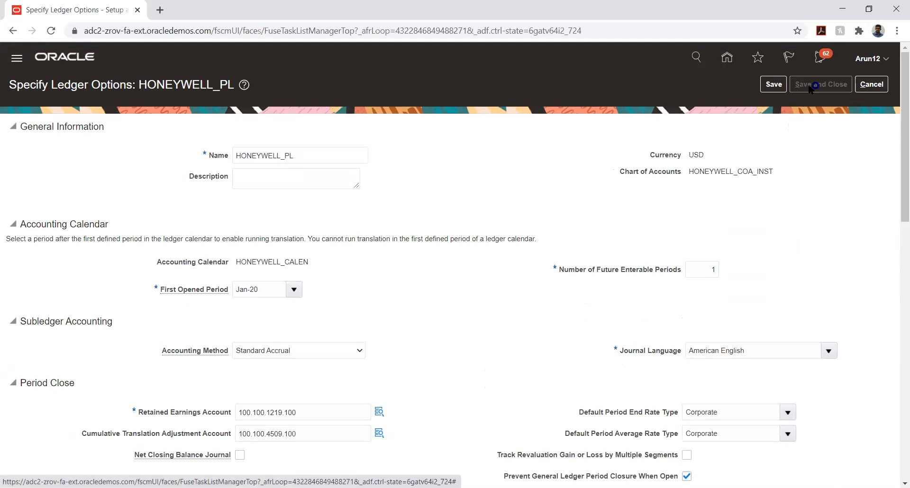